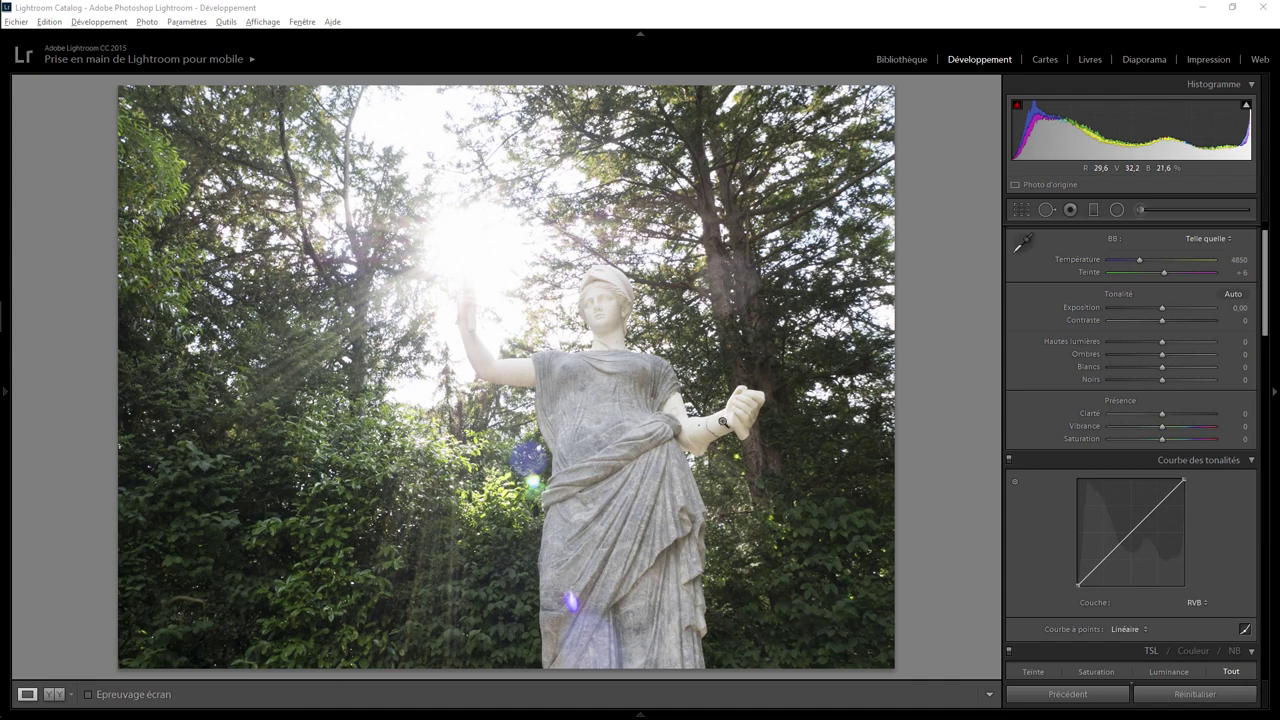
Step: Zoom to 1:1 on the tree trunk beside the statue's head
{"action": "left_click", "coordinate": [697, 437]}
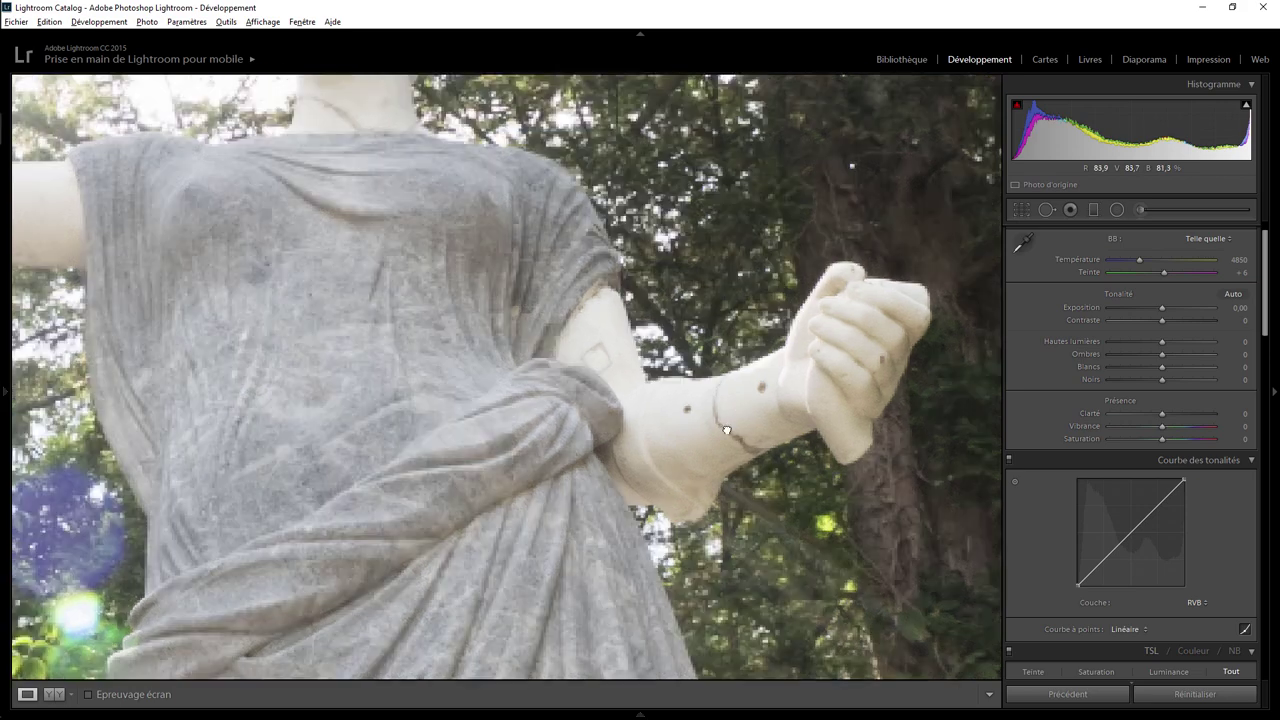
{"action": "left_click", "coordinate": [727, 430]}
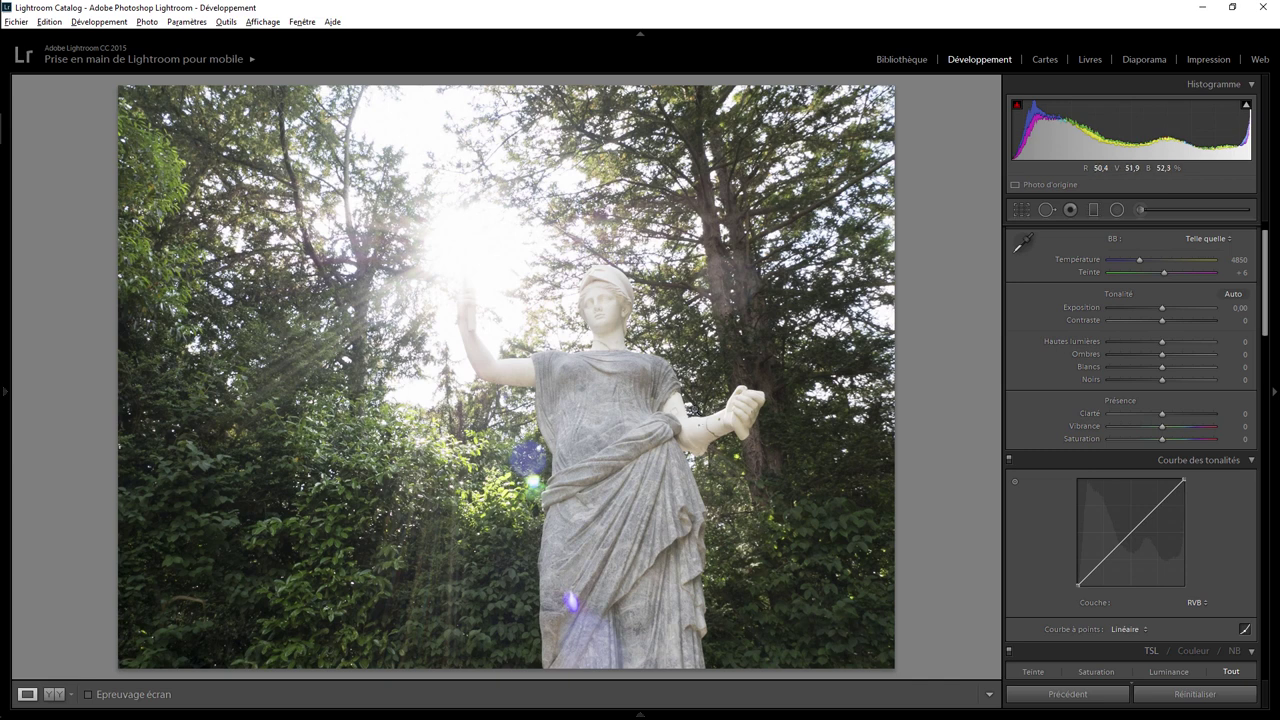
{"action": "left_click", "coordinate": [752, 302]}
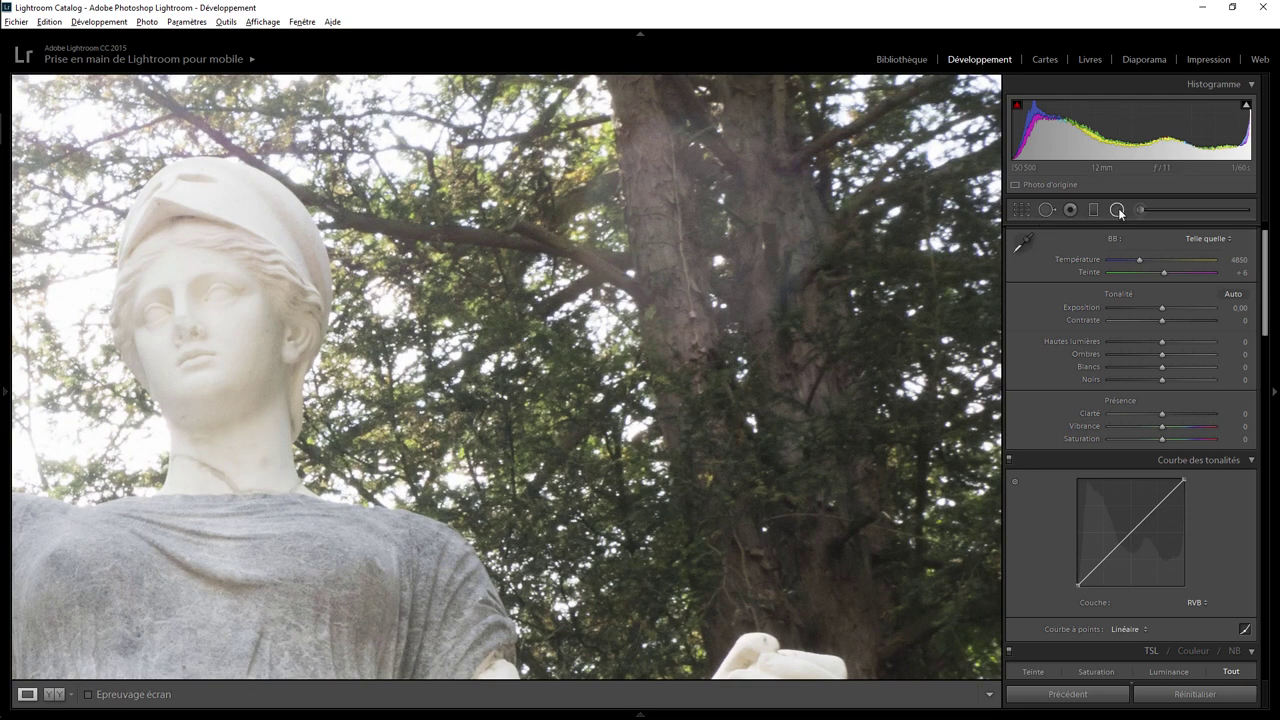
Step: Add a radial filter over the tree trunk with shadows at -100, then fit the photo
{"action": "left_click", "coordinate": [1117, 209]}
{"action": "left_click_drag", "start_coordinate": [668, 227], "coordinate": [835, 385]}
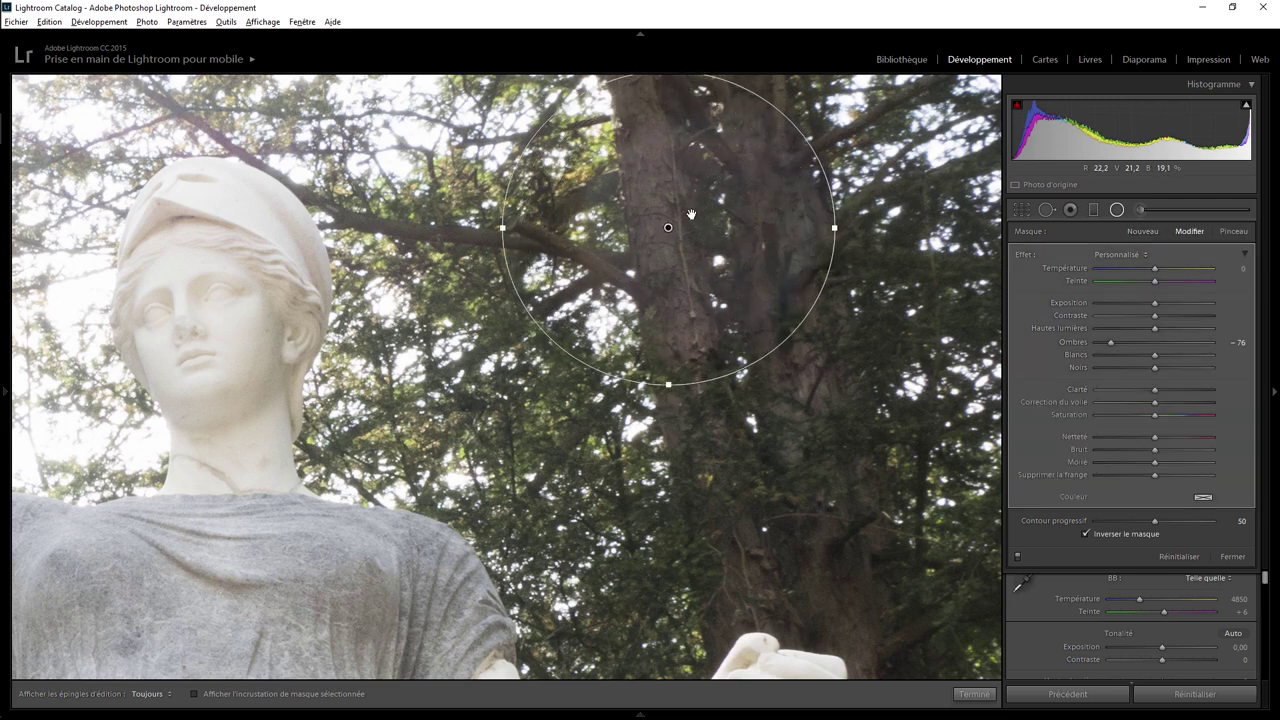
{"action": "left_click_drag", "start_coordinate": [755, 257], "coordinate": [762, 260]}
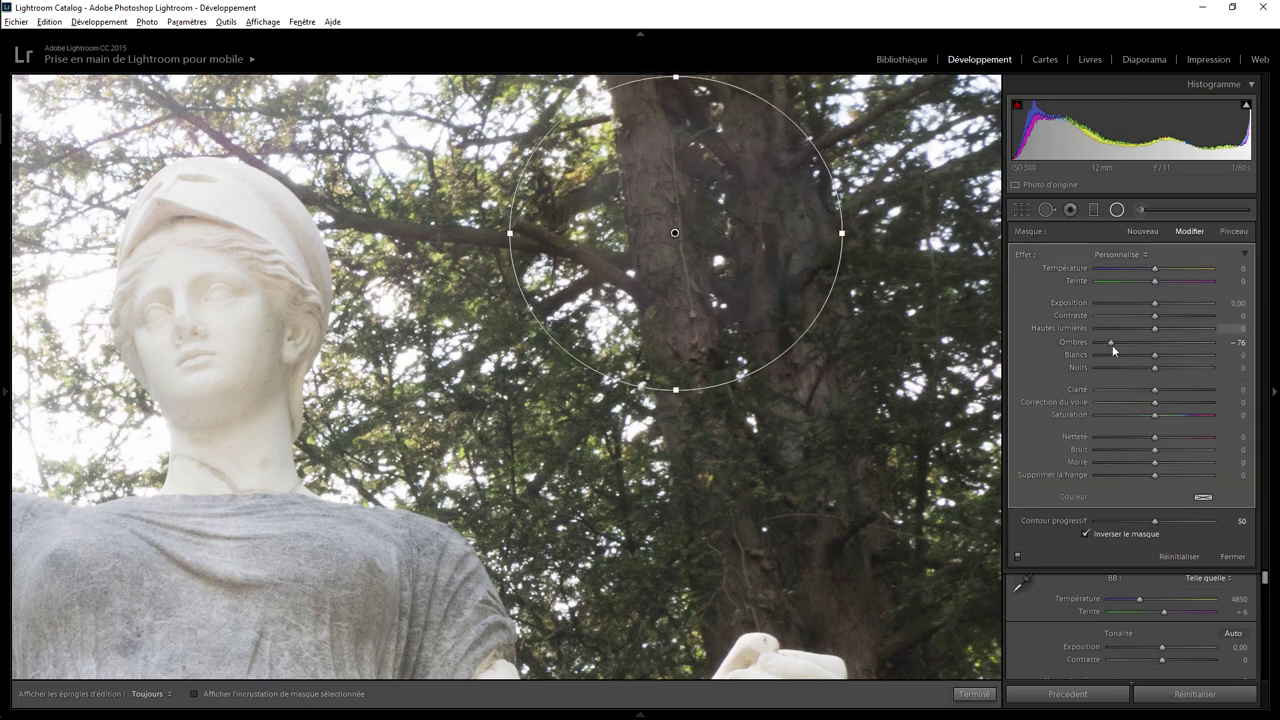
{"action": "mouse_move", "coordinate": [1111, 342]}
{"action": "left_mouse_down"}
{"action": "mouse_move", "coordinate": [1164, 345]}
{"action": "mouse_move", "coordinate": [1097, 342]}
{"action": "left_mouse_up"}
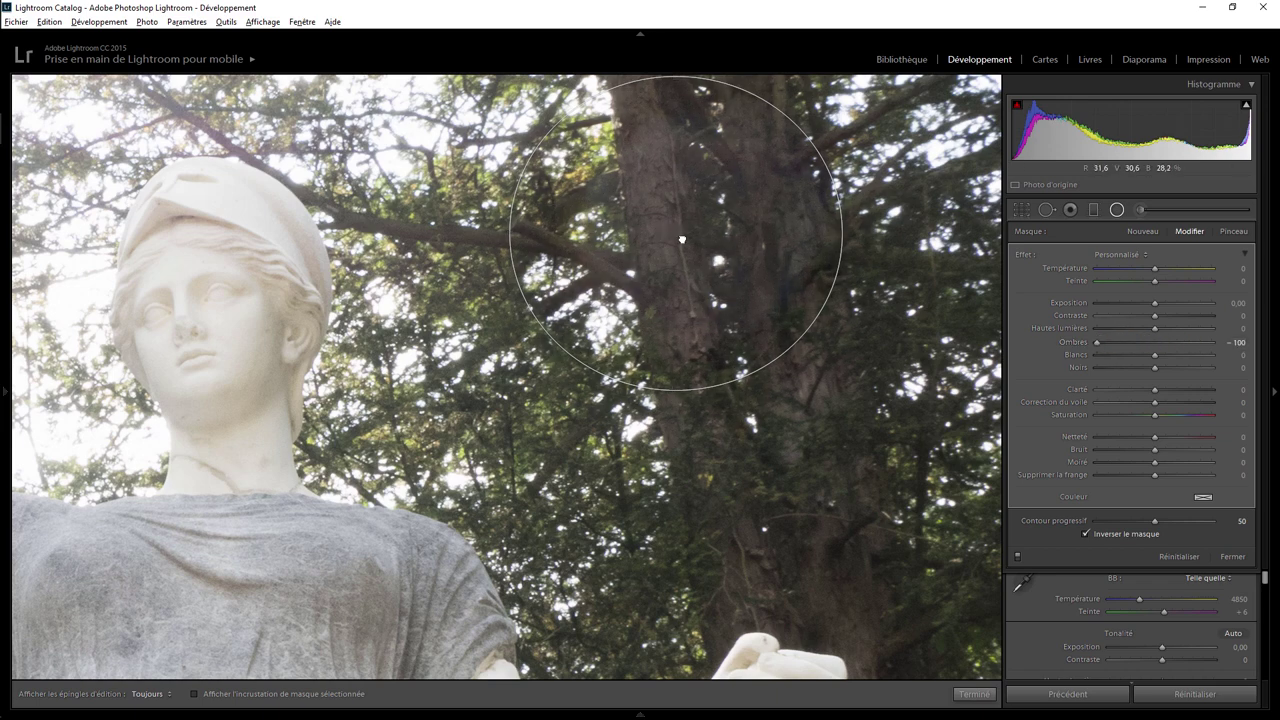
{"action": "left_click_drag", "start_coordinate": [673, 233], "coordinate": [684, 243]}
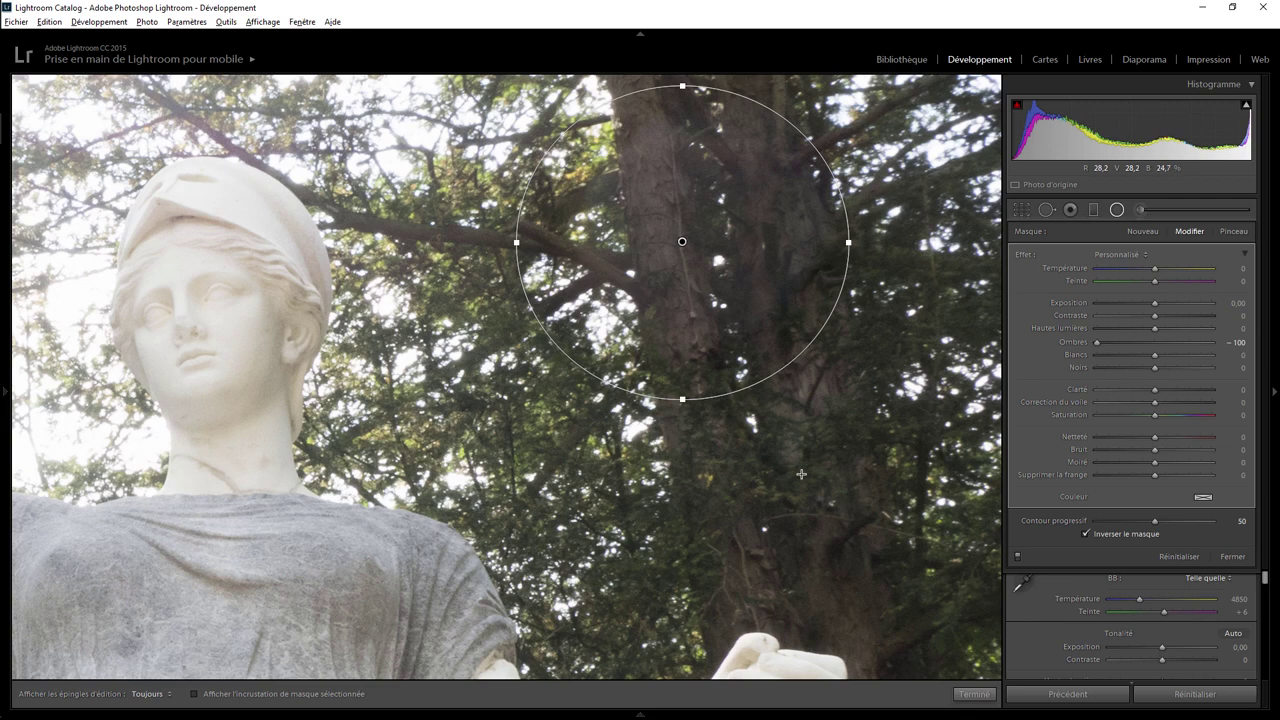
{"action": "left_click", "coordinate": [974, 694]}
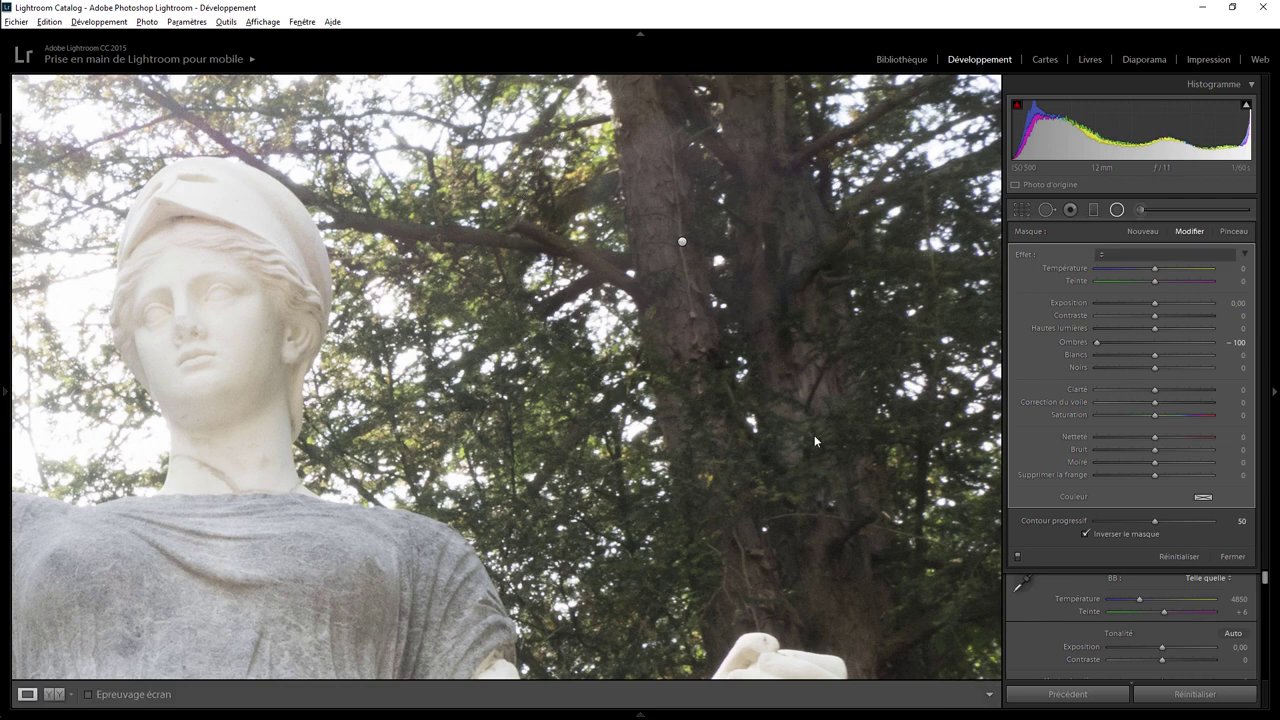
{"action": "left_click", "coordinate": [740, 298]}
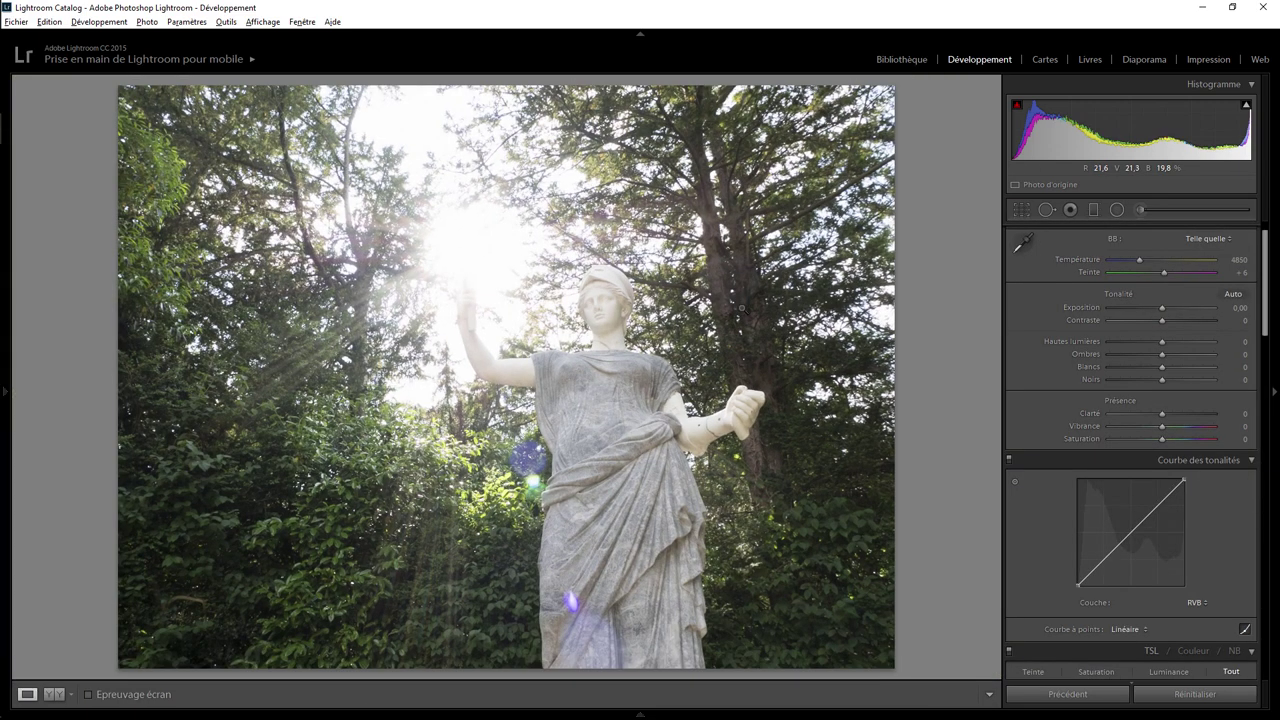
Step: Set the trunk radial filter to exposure 0, highlights -72 and saturation 28
{"action": "left_click", "coordinate": [730, 292]}
{"action": "key", "text": "shift+m"}
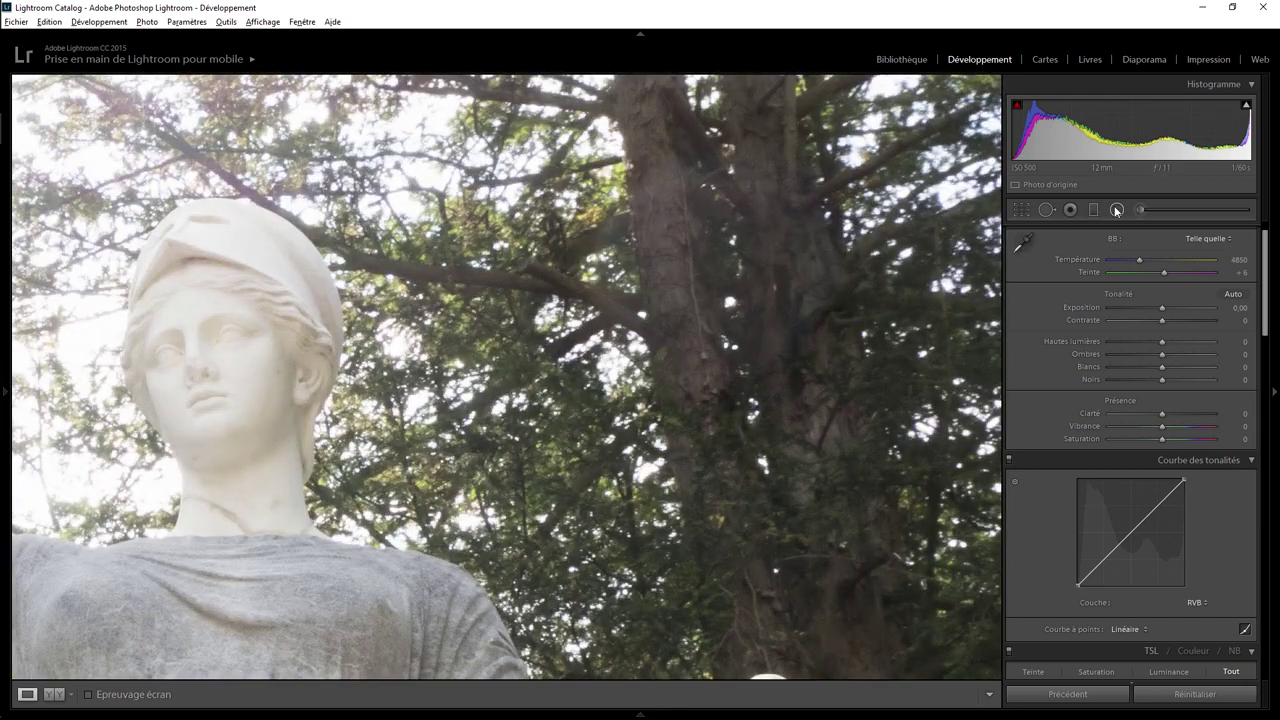
{"action": "left_click", "coordinate": [695, 284]}
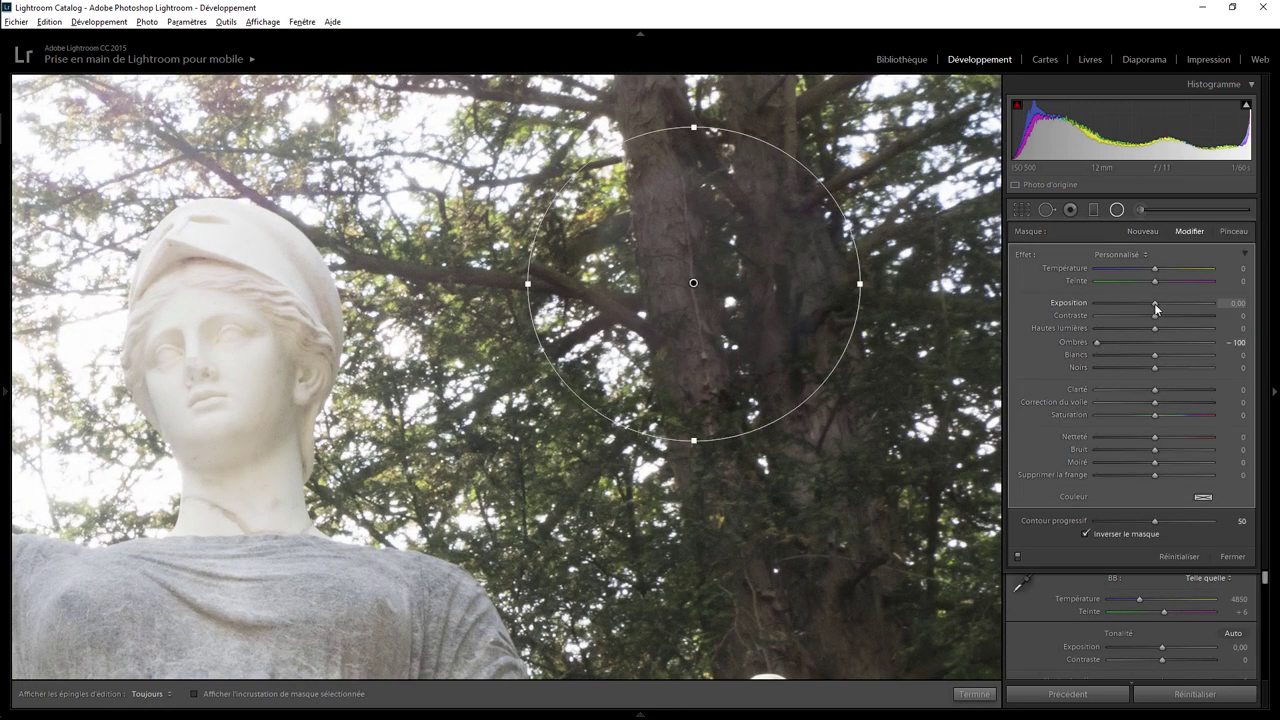
{"action": "left_click_drag", "start_coordinate": [1156, 304], "coordinate": [1151, 307]}
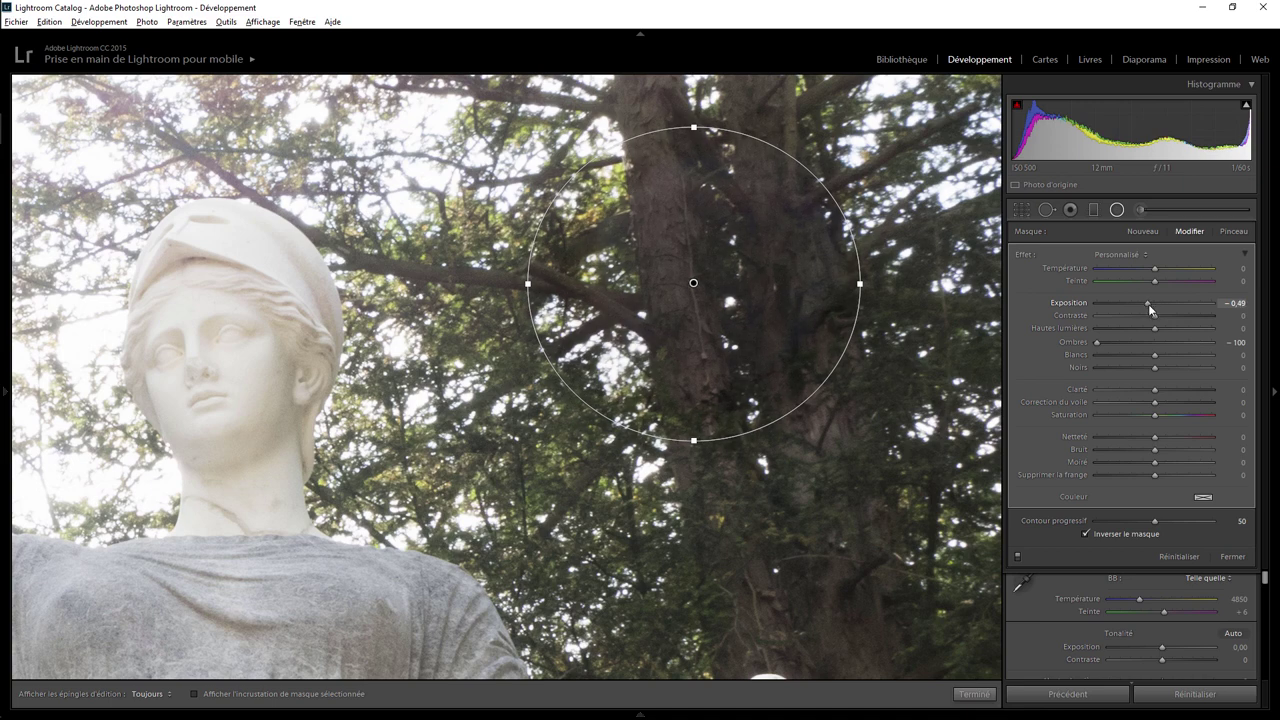
{"action": "double_click", "coordinate": [1148, 304]}
{"action": "left_click_drag", "start_coordinate": [1155, 328], "coordinate": [1111, 326]}
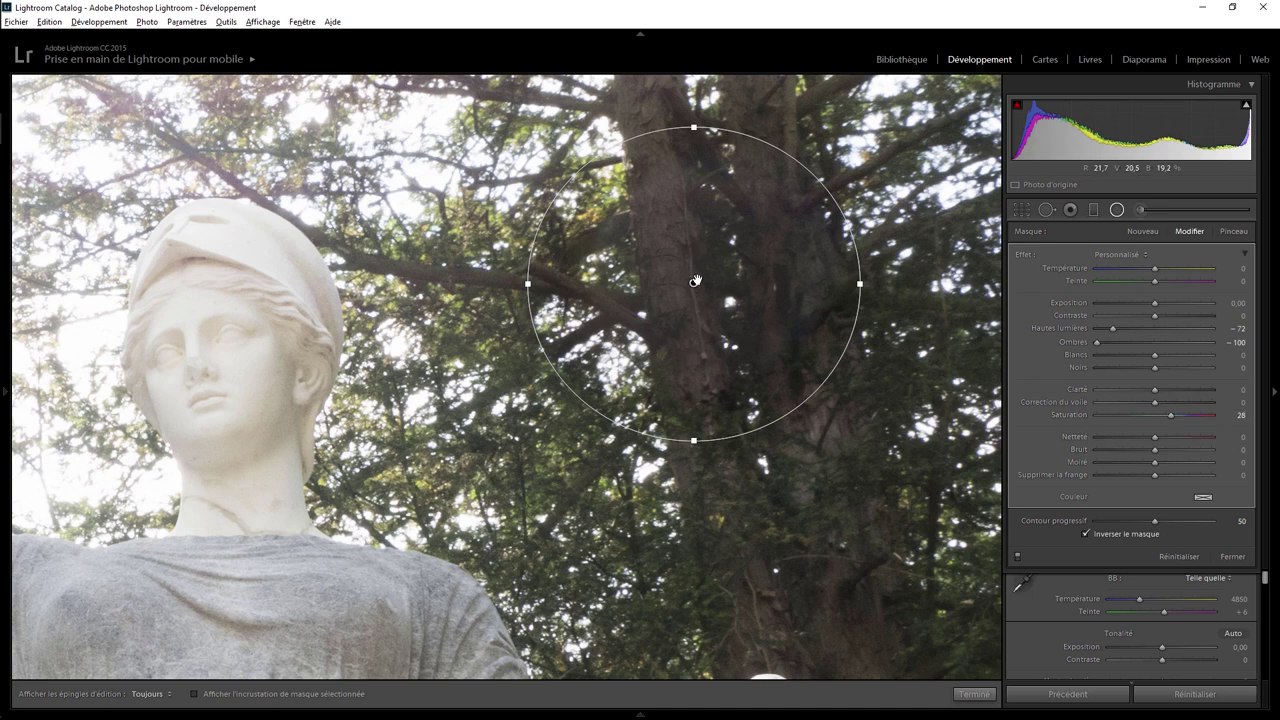
{"action": "left_click_drag", "start_coordinate": [694, 283], "coordinate": [702, 282]}
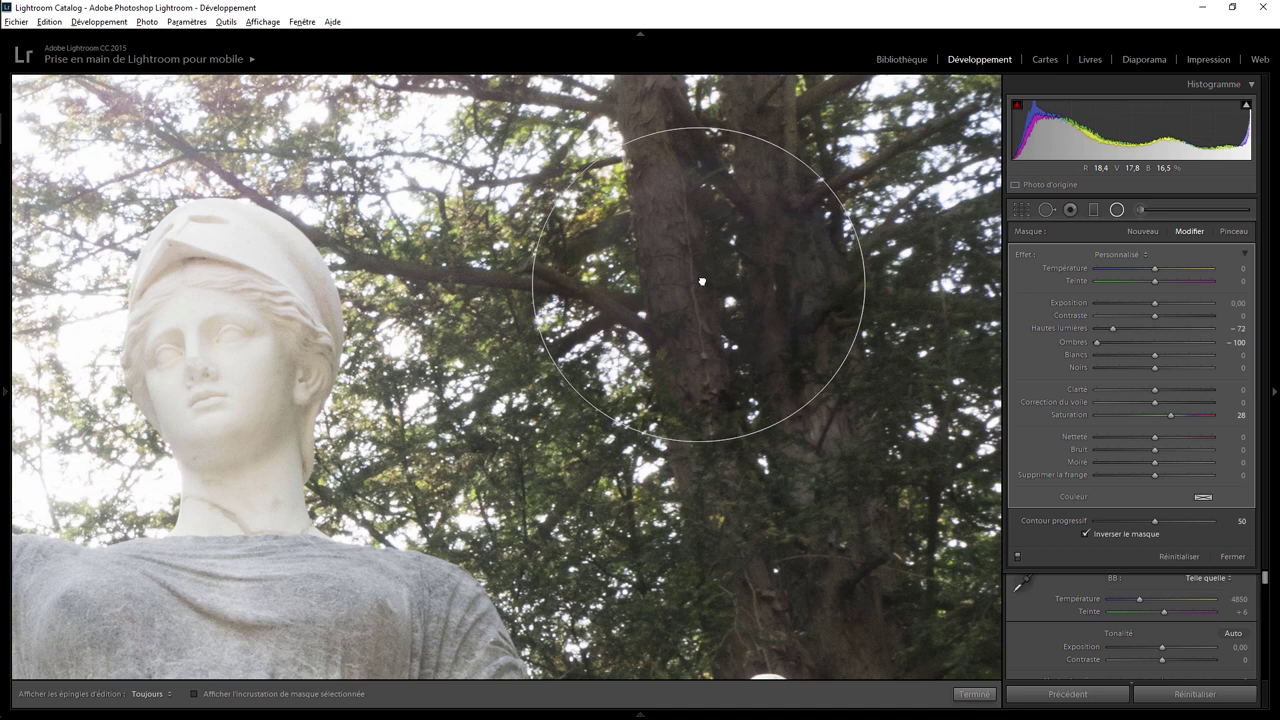
{"action": "left_click", "coordinate": [974, 693]}
Step: Heal the purple flare blob on the lower robe, sourcing the patch from nearby drapery
{"action": "left_click", "coordinate": [725, 438]}
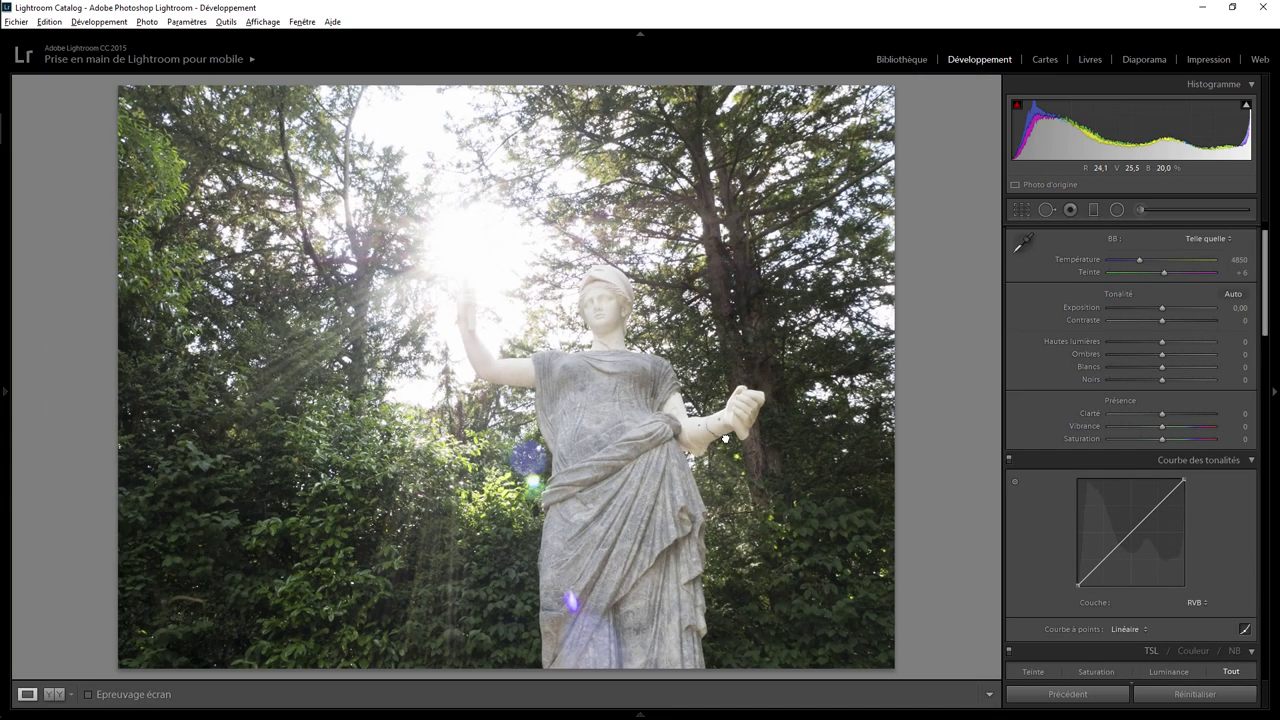
{"action": "left_click", "coordinate": [605, 643]}
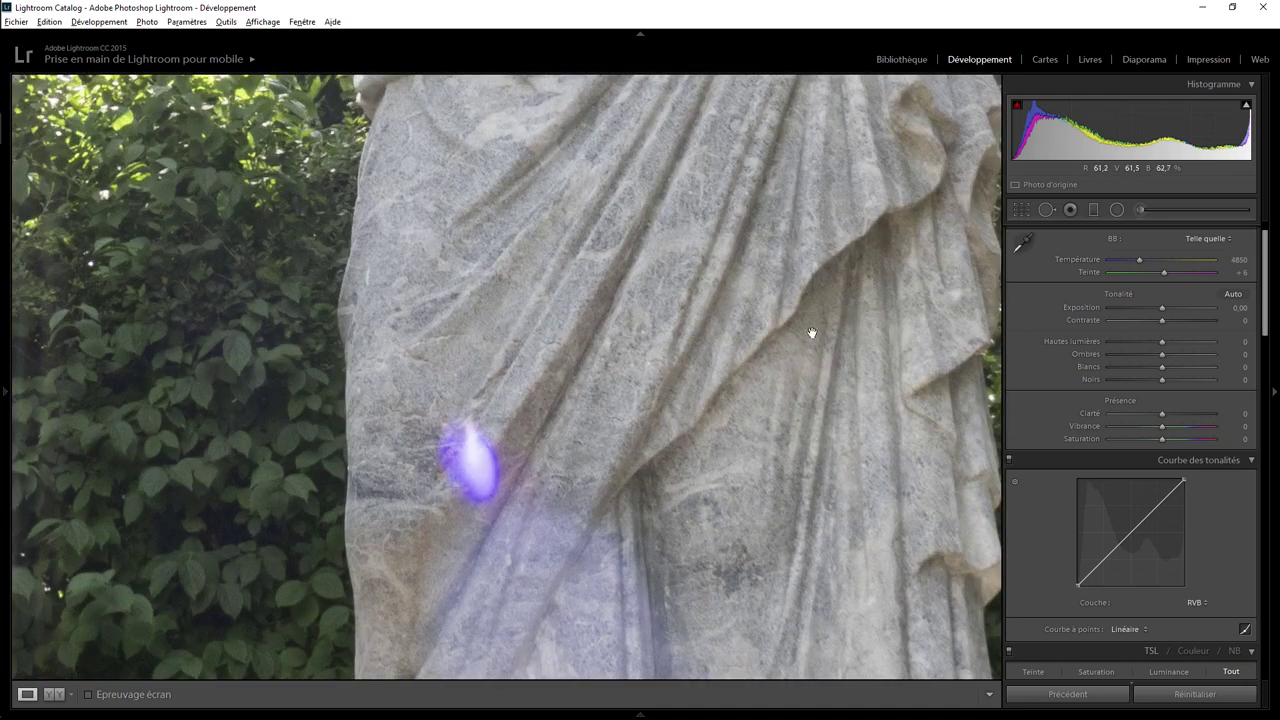
{"action": "left_click", "coordinate": [1046, 209]}
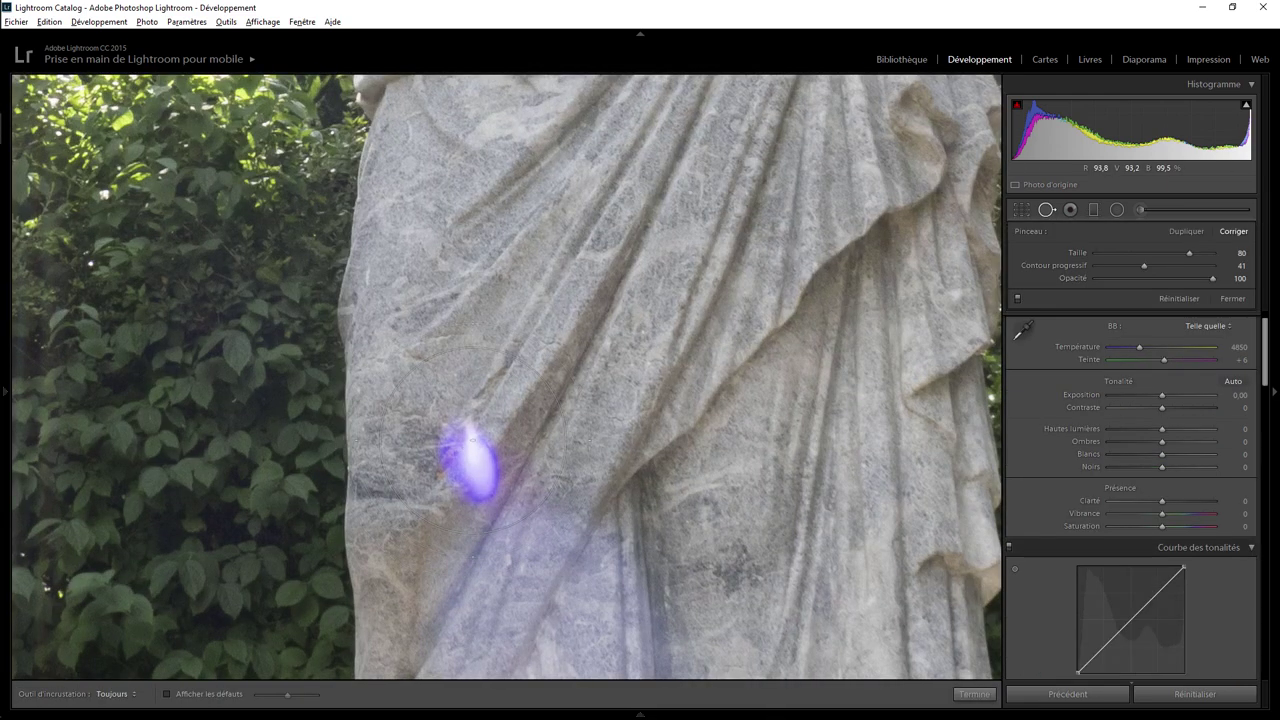
{"action": "left_click", "coordinate": [465, 464]}
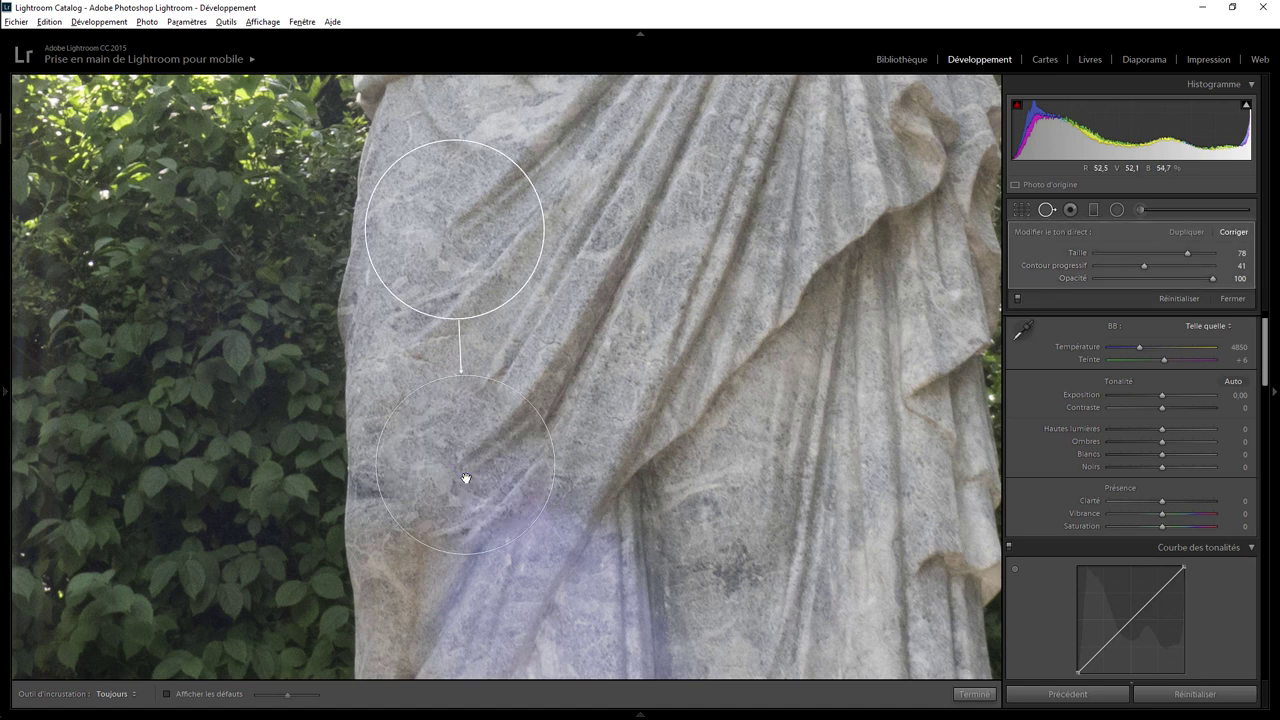
{"action": "mouse_move", "coordinate": [474, 231]}
{"action": "left_mouse_down"}
{"action": "mouse_move", "coordinate": [513, 250]}
{"action": "mouse_move", "coordinate": [487, 243]}
{"action": "left_mouse_up"}
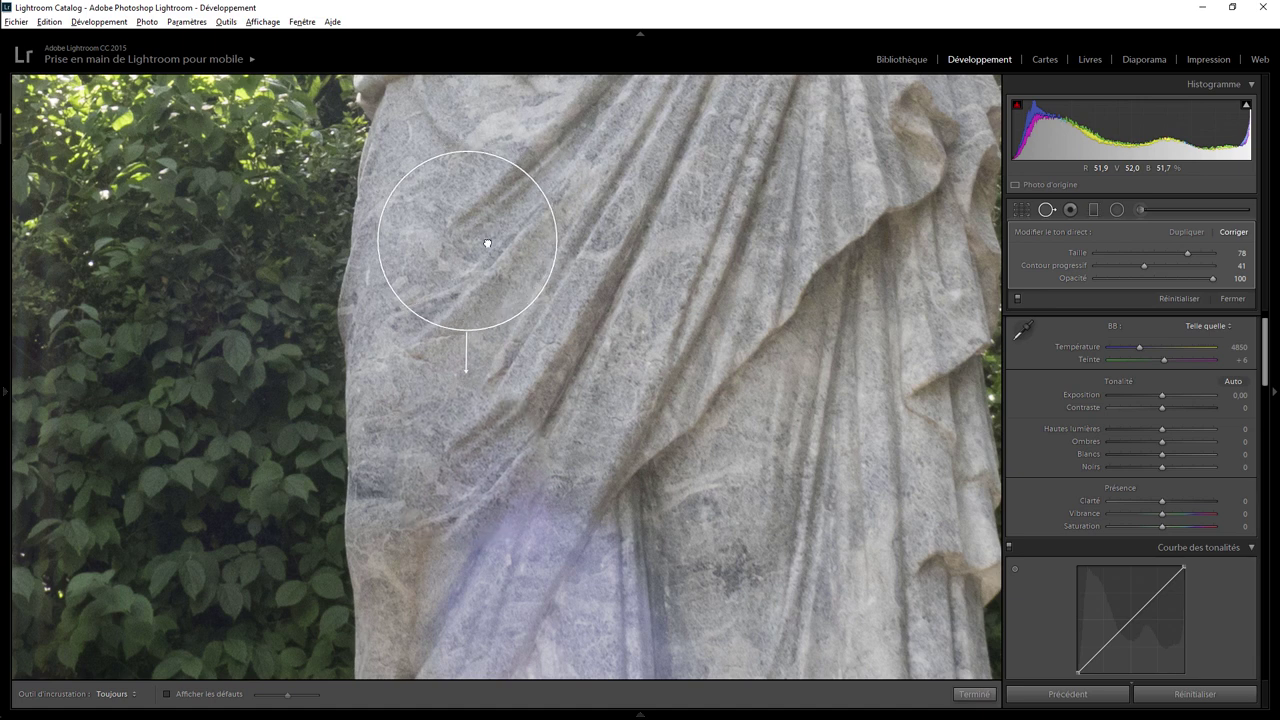
{"action": "left_click_drag", "start_coordinate": [487, 243], "coordinate": [489, 241]}
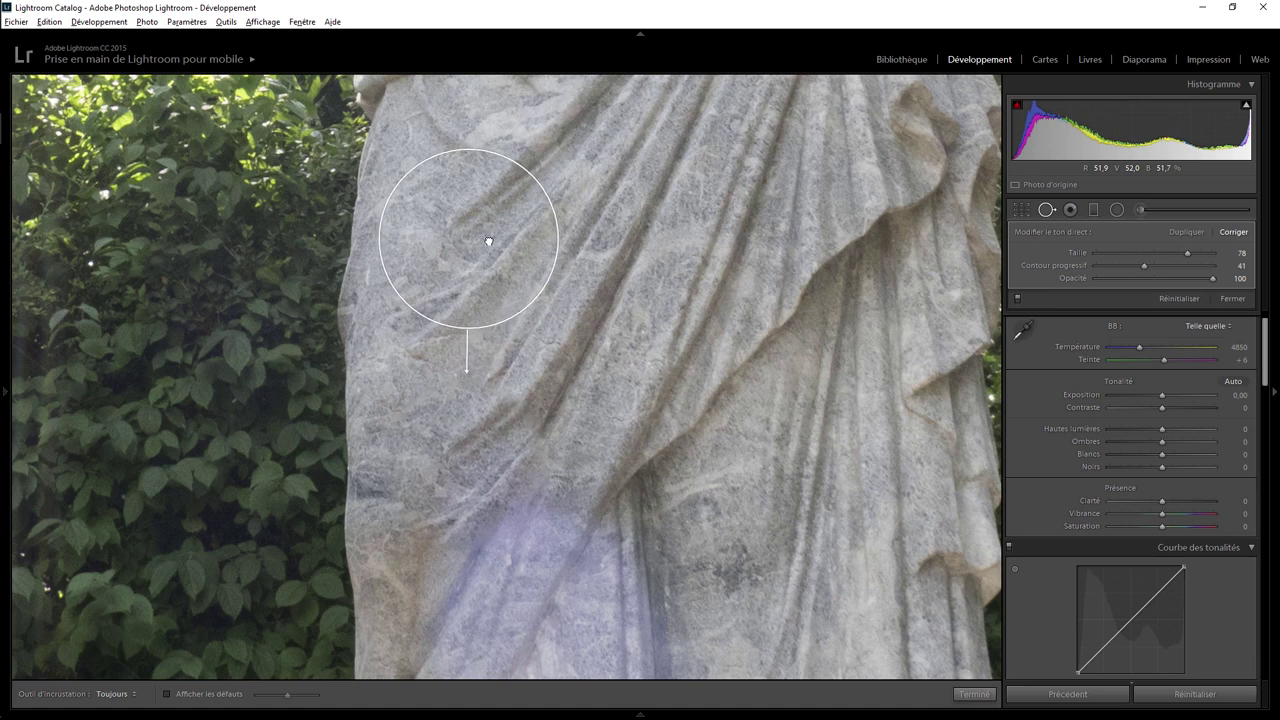
{"action": "mouse_move", "coordinate": [488, 241]}
{"action": "left_mouse_down"}
{"action": "mouse_move", "coordinate": [663, 342]}
{"action": "mouse_move", "coordinate": [572, 308]}
{"action": "left_mouse_up"}
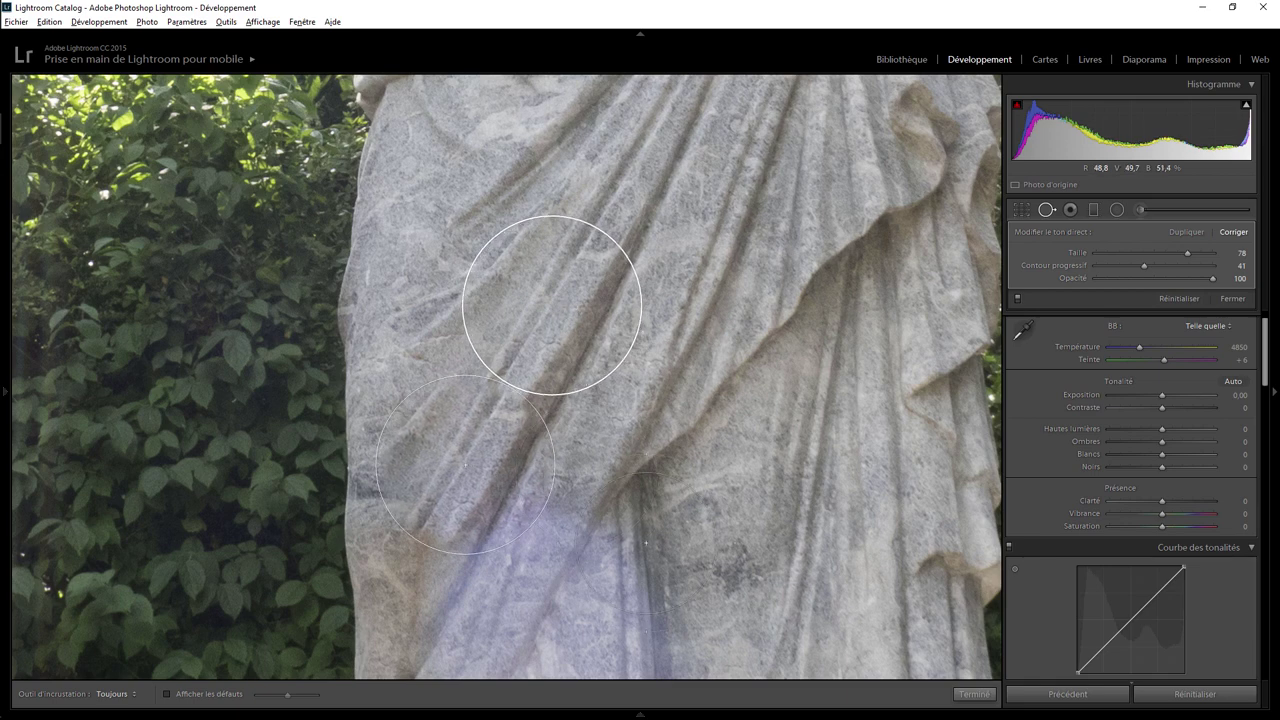
{"action": "left_click", "coordinate": [974, 694]}
Step: Heal the purple haze at the bottom of the drapery with a spot-removal patch
{"action": "left_click", "coordinate": [582, 442]}
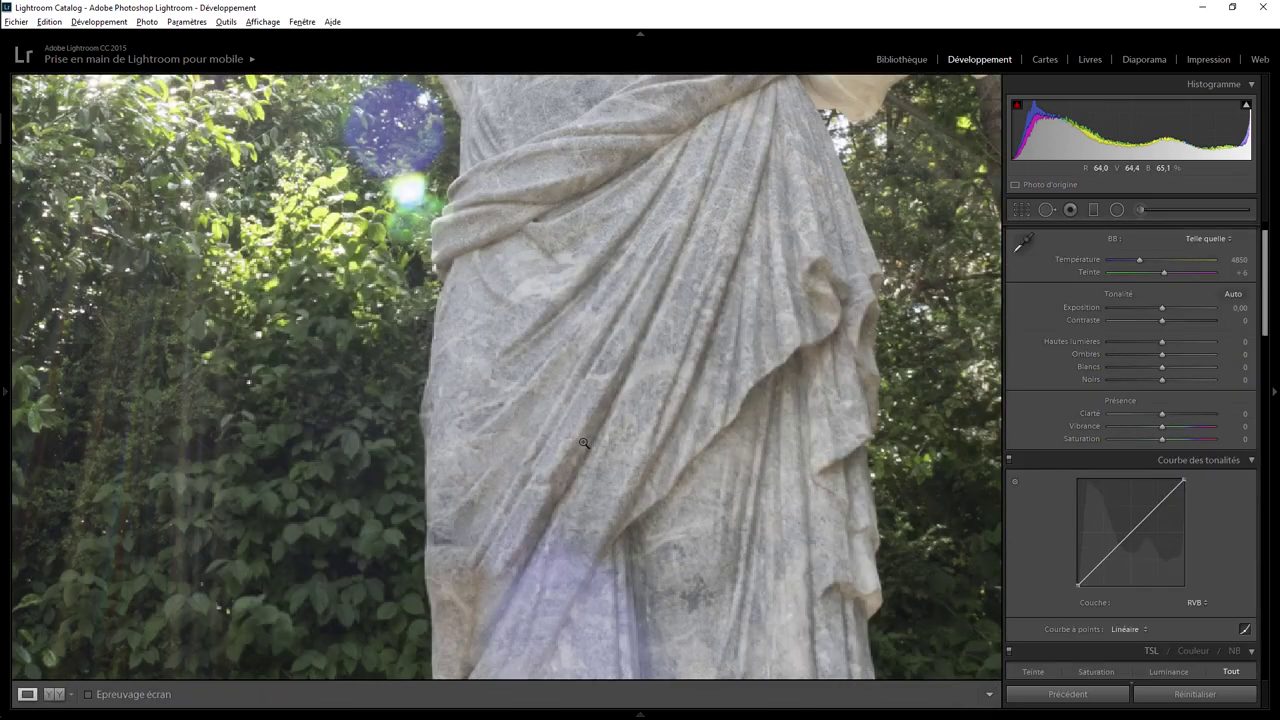
{"action": "left_click", "coordinate": [586, 610]}
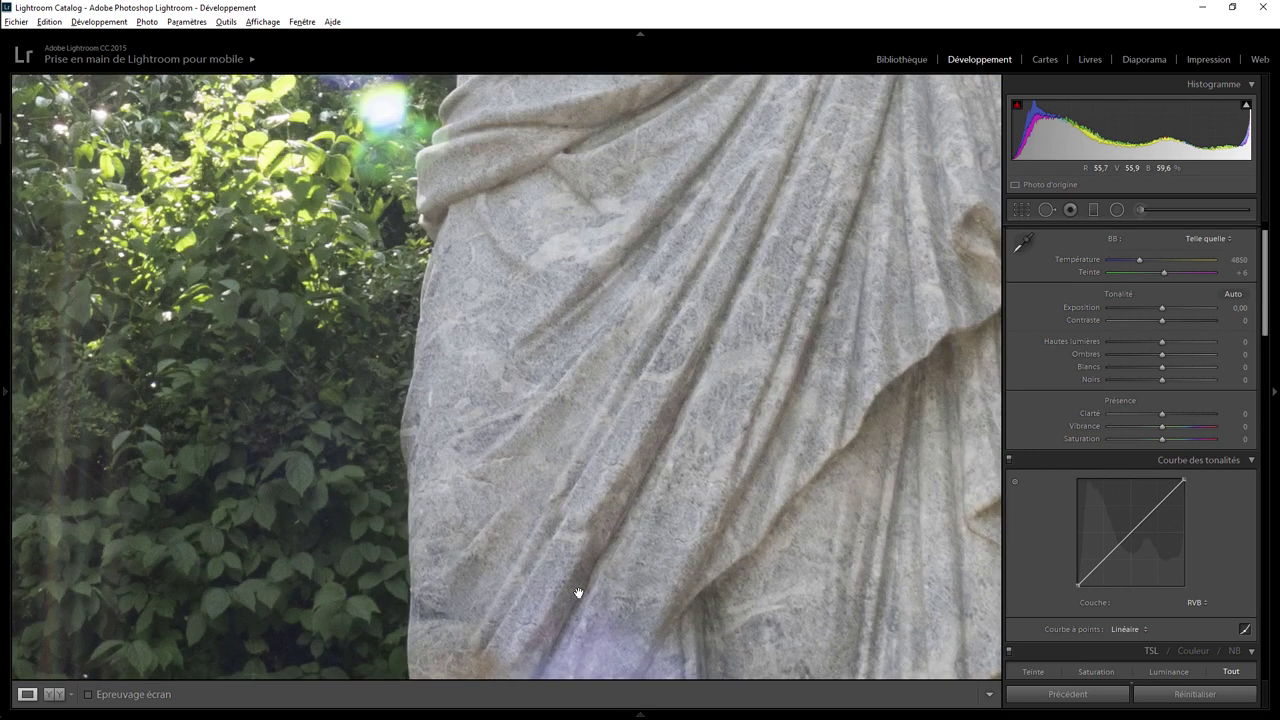
{"action": "left_click", "coordinate": [1113, 214]}
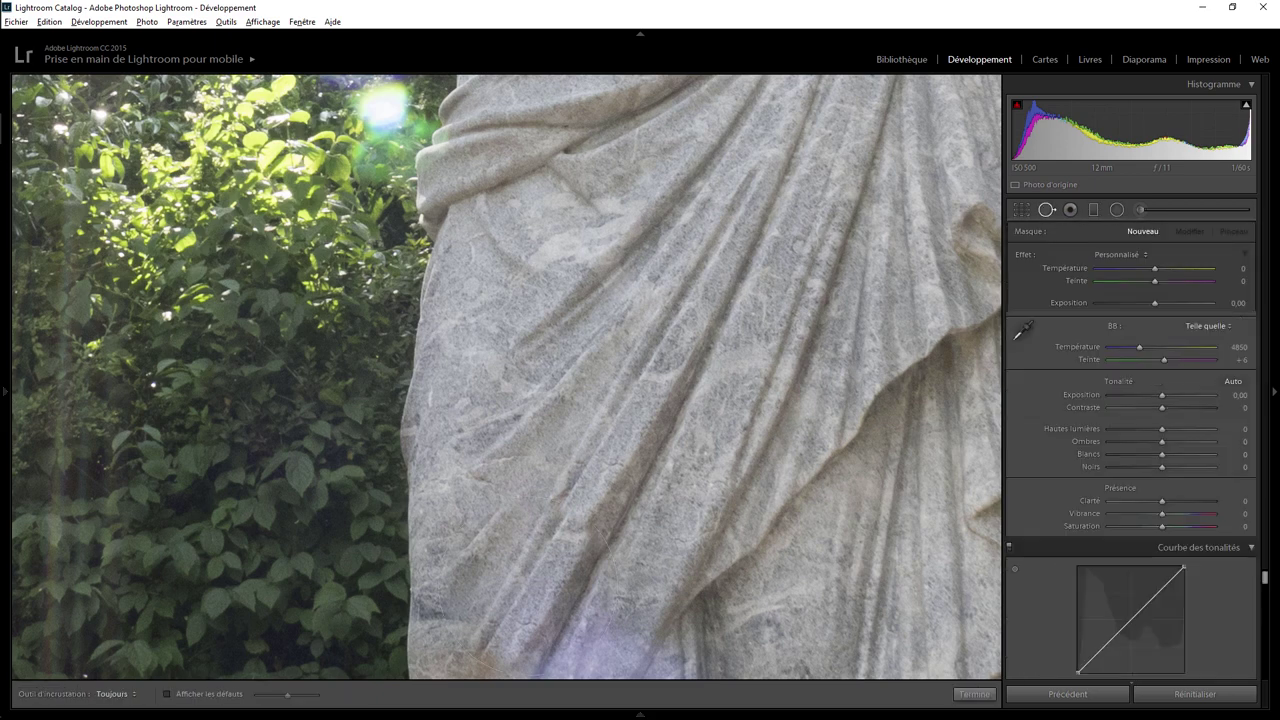
{"action": "key", "text": "q"}
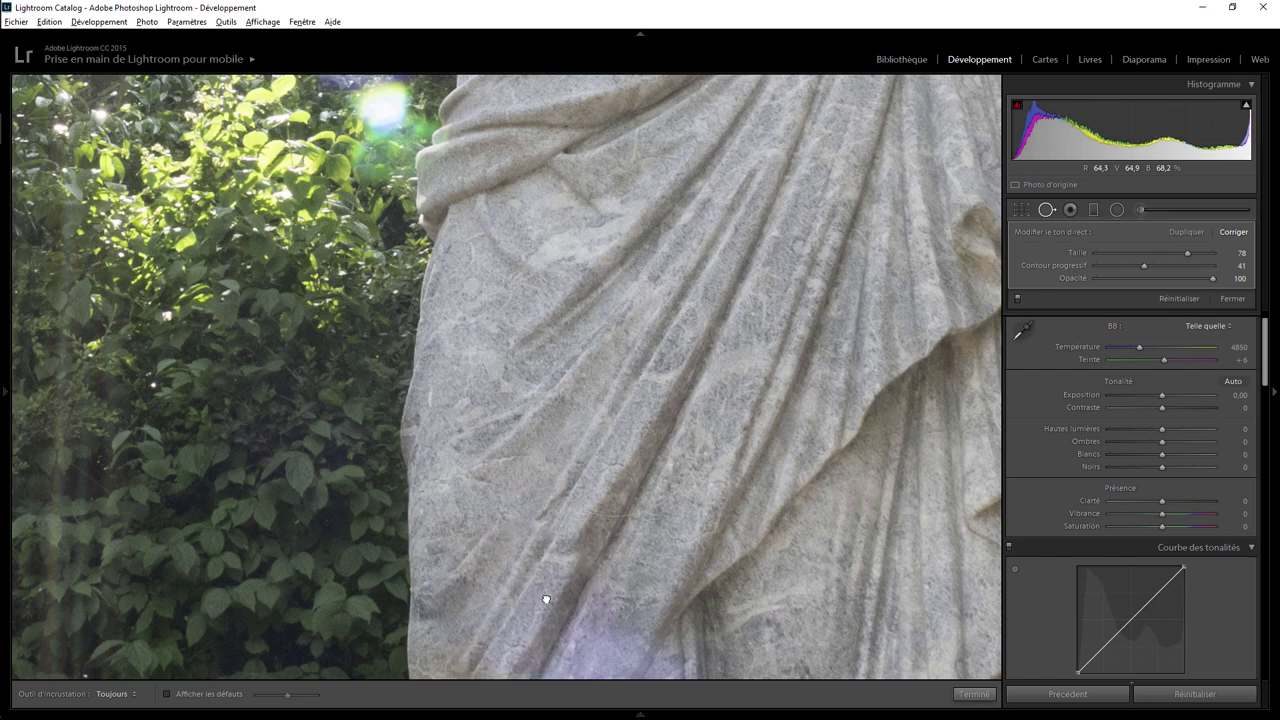
{"action": "left_click", "coordinate": [546, 599]}
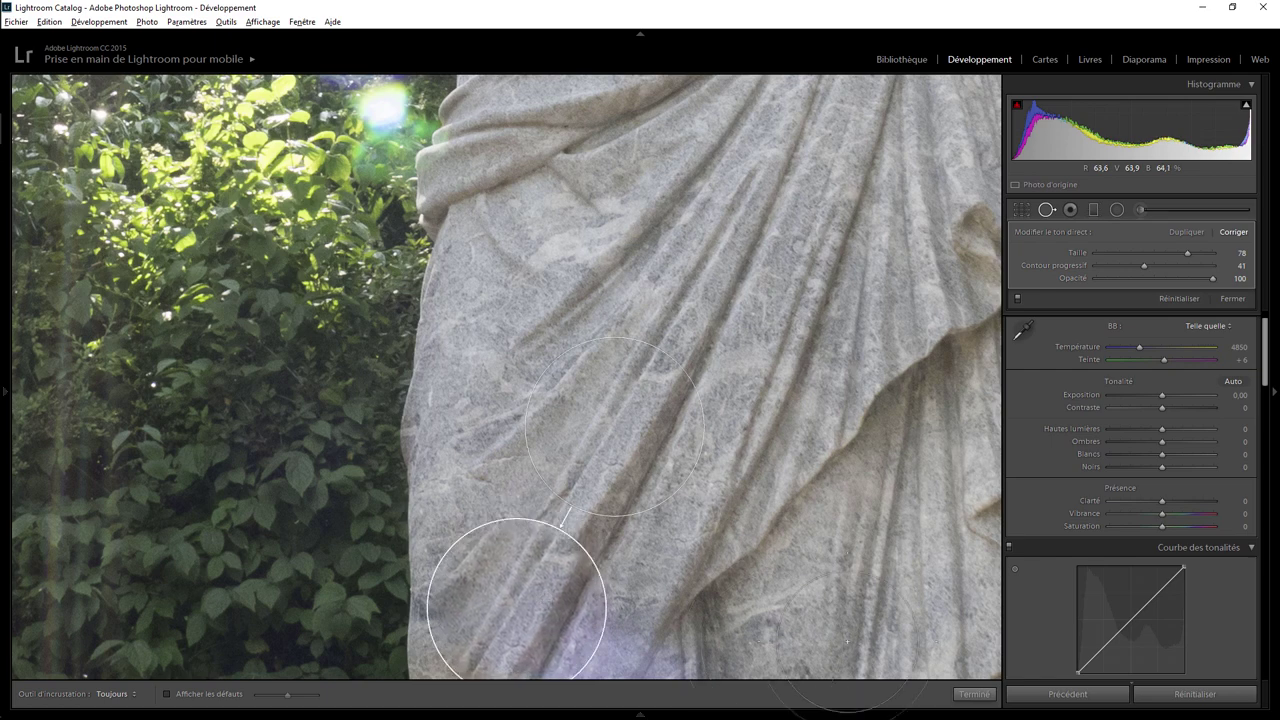
{"action": "key", "text": "q"}
{"action": "left_click", "coordinate": [631, 589]}
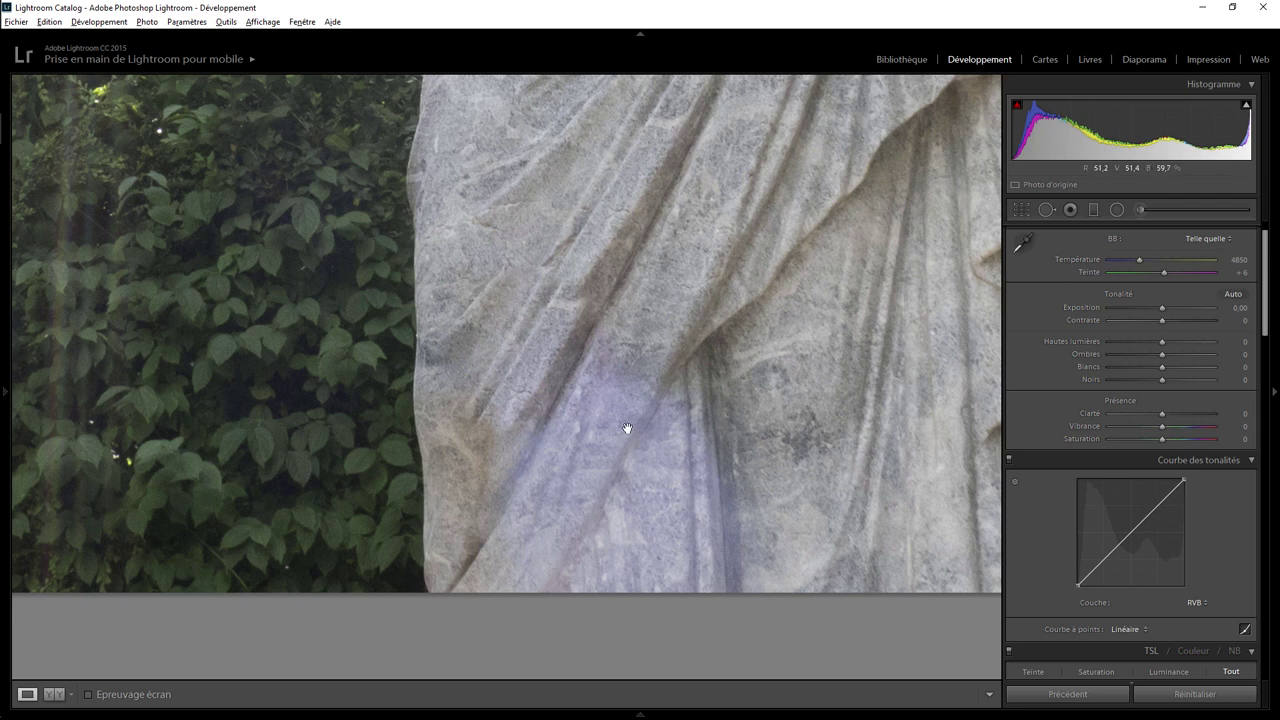
Step: Paint a -100 saturation adjustment brush over the purple tint on the lower drape
{"action": "left_click", "coordinate": [1140, 210]}
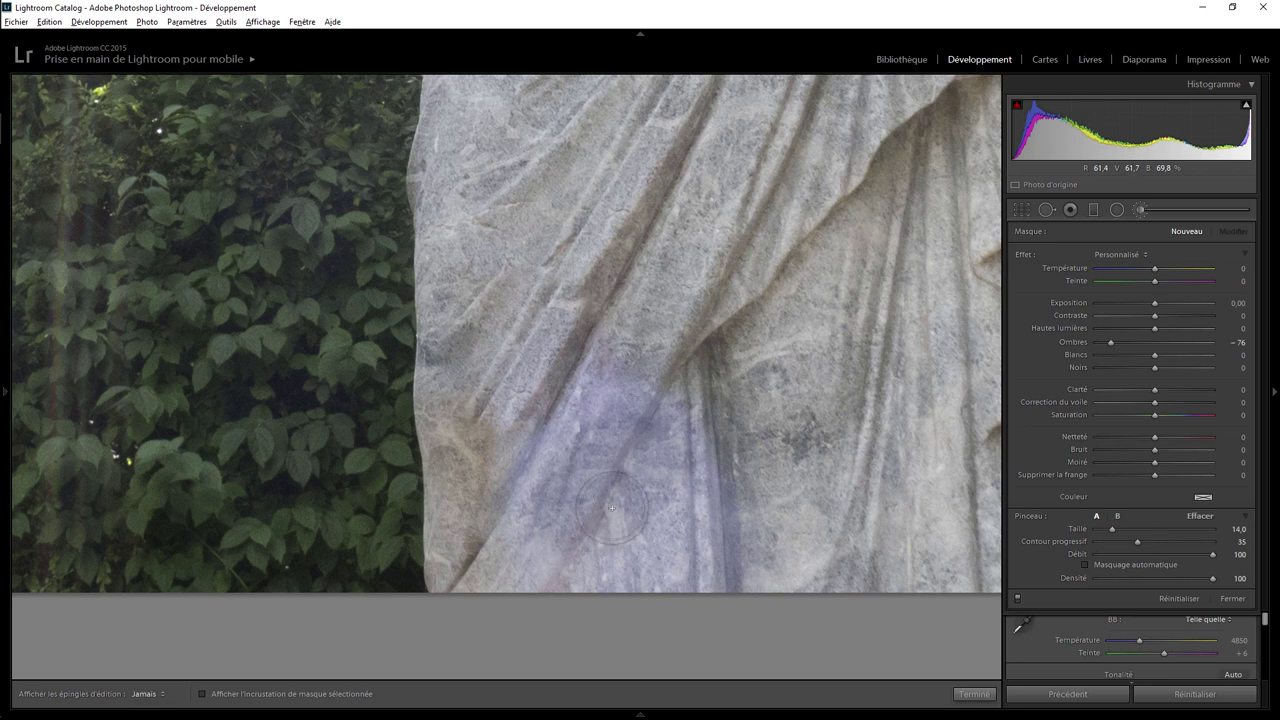
{"action": "left_click", "coordinate": [632, 426]}
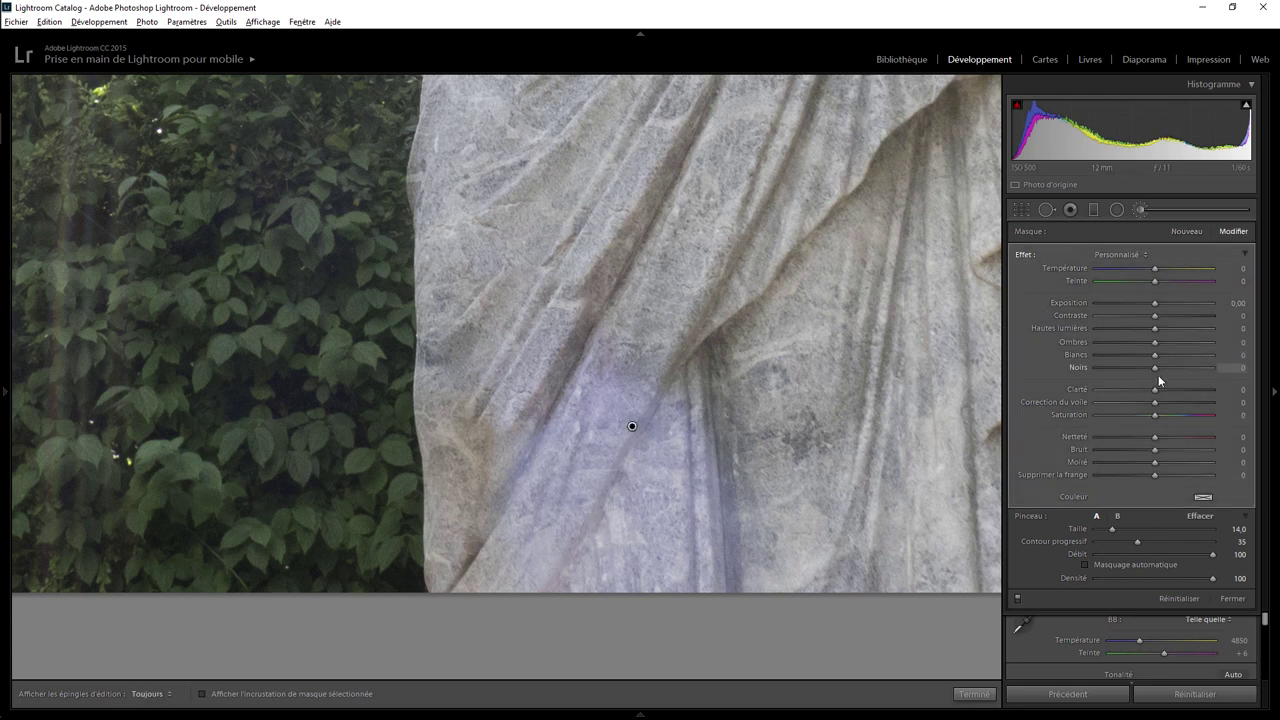
{"action": "left_click_drag", "start_coordinate": [1155, 414], "coordinate": [1068, 424]}
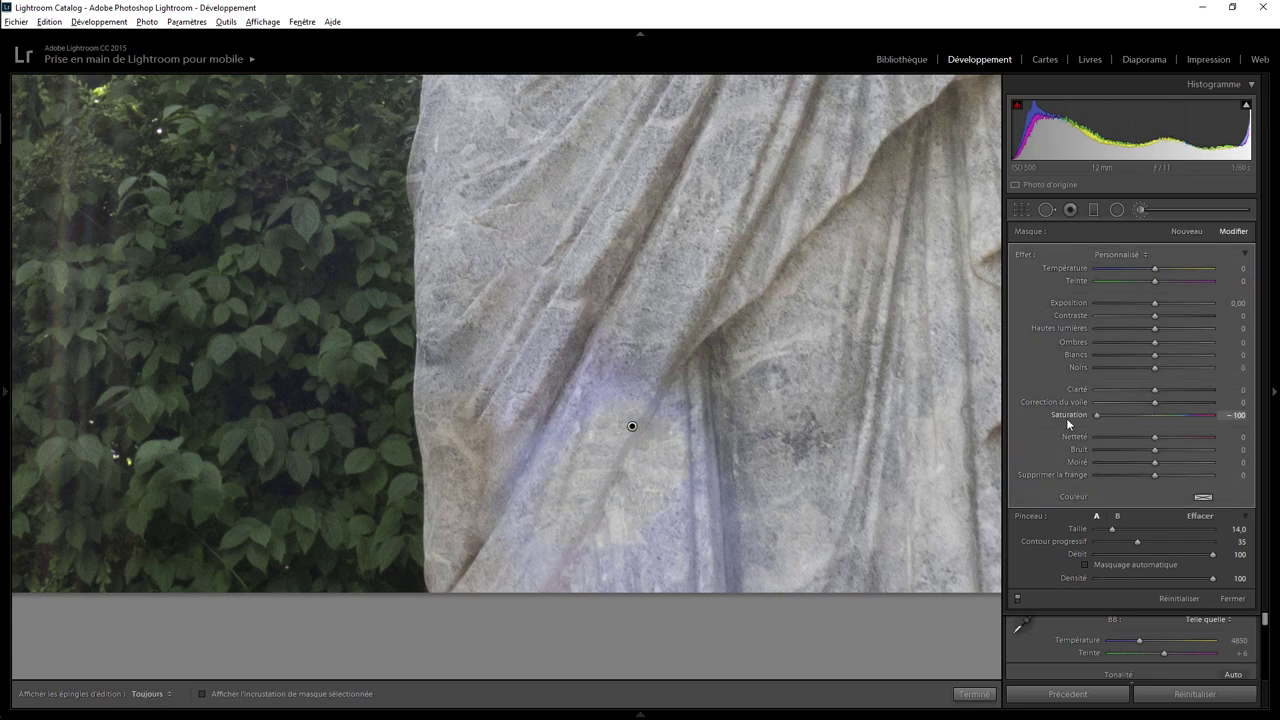
{"action": "key", "text": "h"}
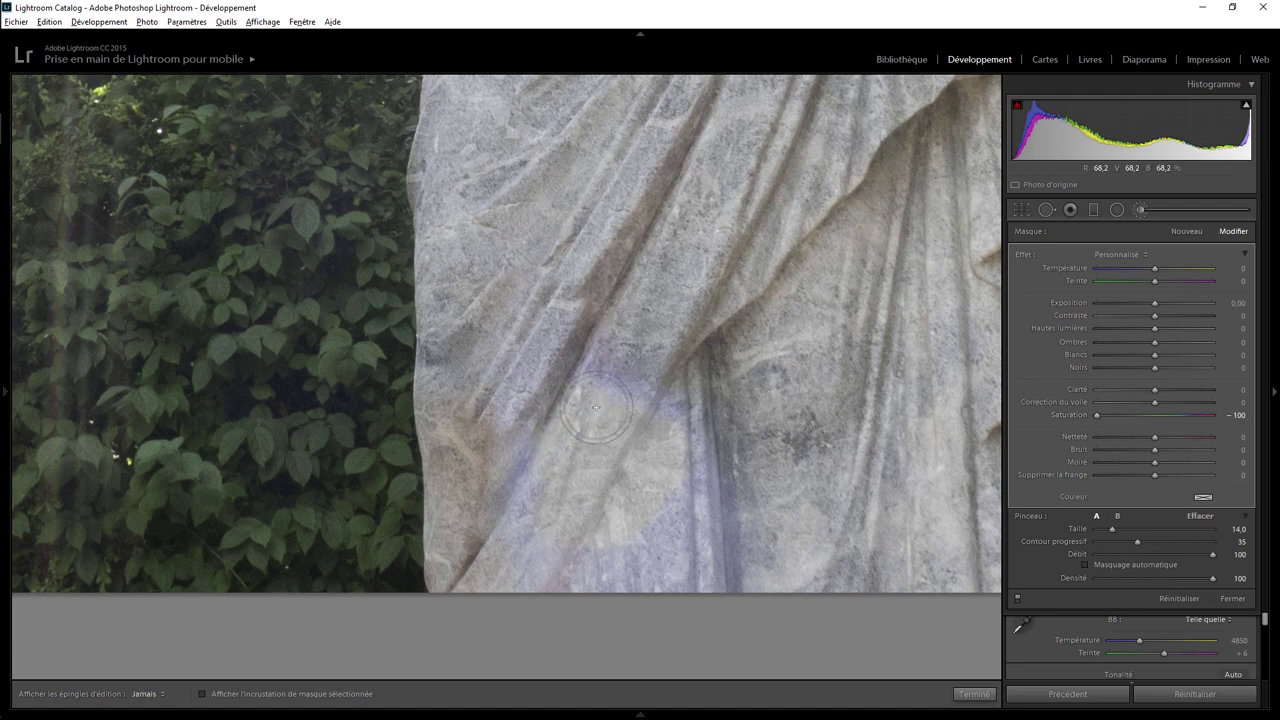
{"action": "left_click_drag", "start_coordinate": [595, 407], "coordinate": [706, 557]}
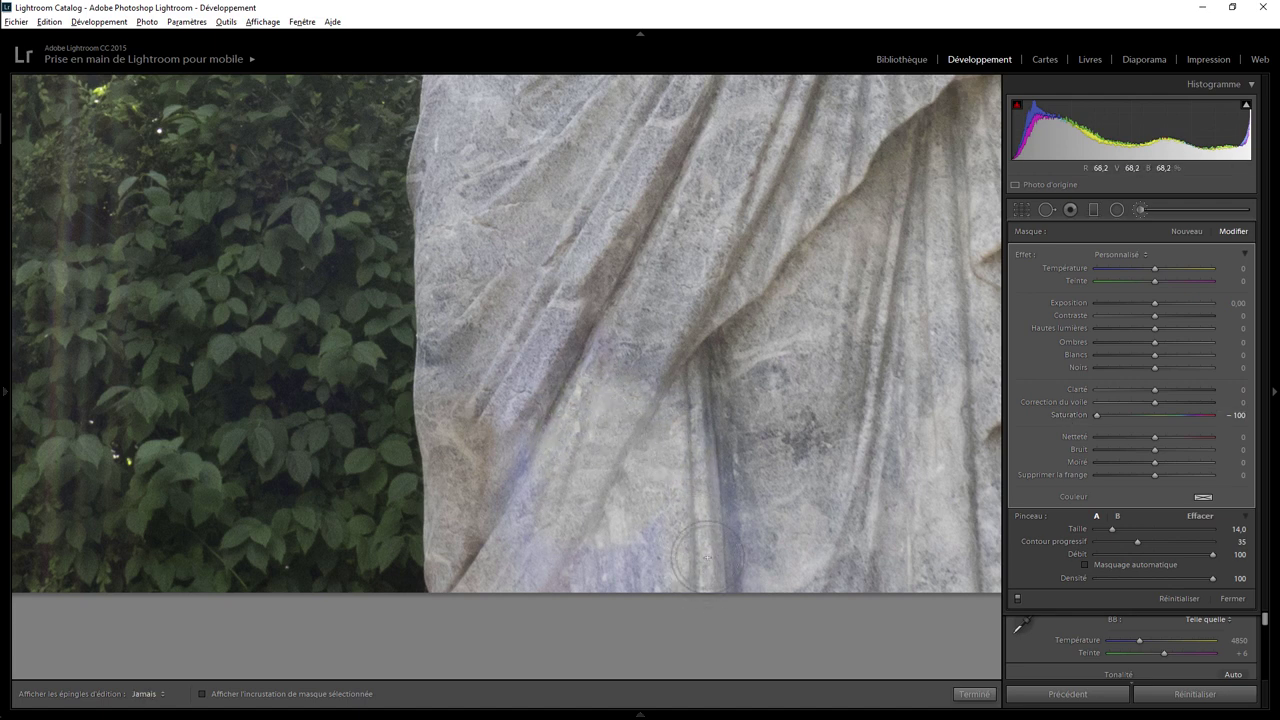
{"action": "mouse_move", "coordinate": [706, 557]}
{"action": "left_mouse_down"}
{"action": "mouse_move", "coordinate": [537, 525]}
{"action": "mouse_move", "coordinate": [745, 557]}
{"action": "mouse_move", "coordinate": [634, 391]}
{"action": "mouse_move", "coordinate": [448, 518]}
{"action": "mouse_move", "coordinate": [653, 532]}
{"action": "left_mouse_up"}
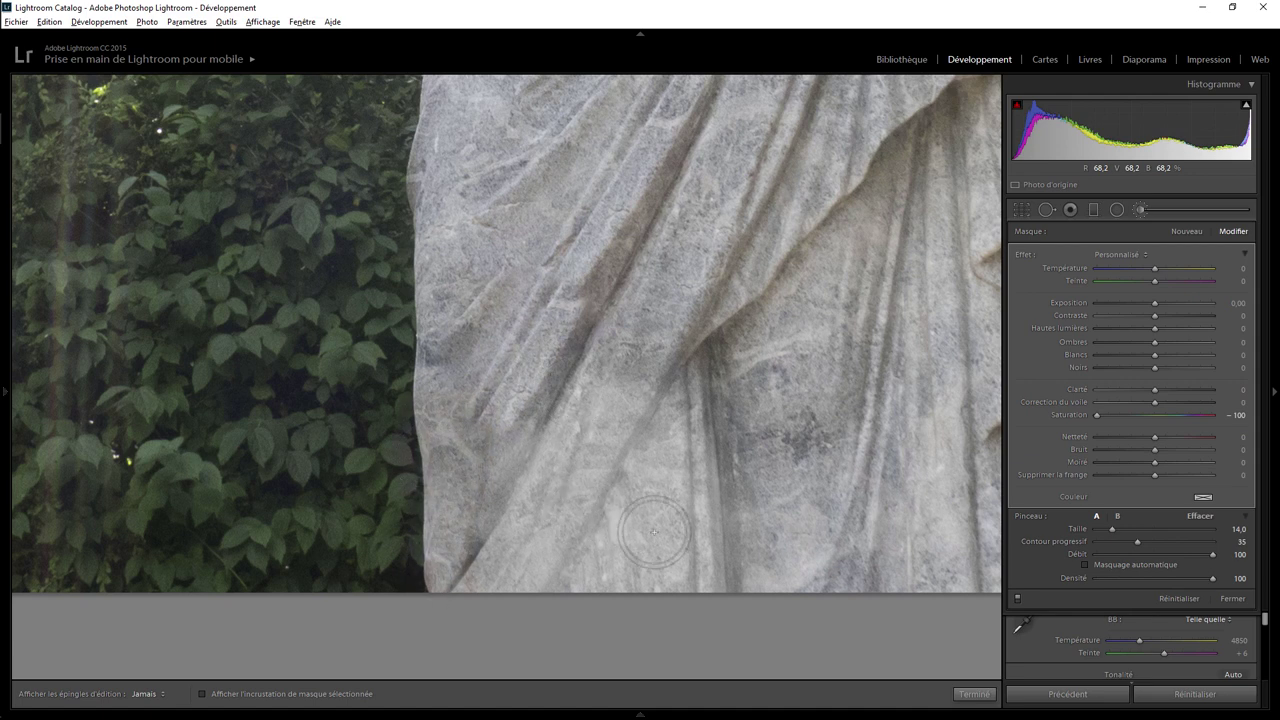
Step: Tint the drape's brush adjustment pale yellow (H 71, S 11)
{"action": "key", "text": "h"}
{"action": "left_click", "coordinate": [1203, 496]}
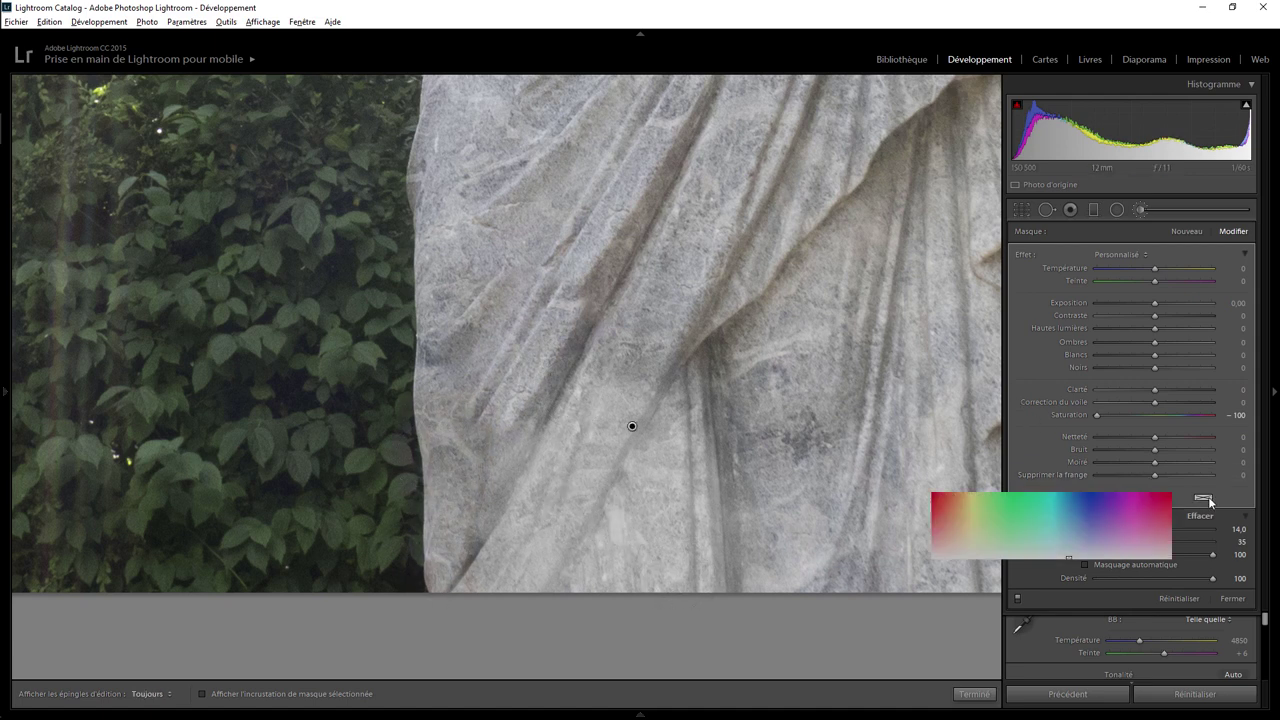
{"action": "mouse_move", "coordinate": [996, 544]}
{"action": "left_mouse_down"}
{"action": "mouse_move", "coordinate": [960, 546]}
{"action": "mouse_move", "coordinate": [977, 552]}
{"action": "left_mouse_up"}
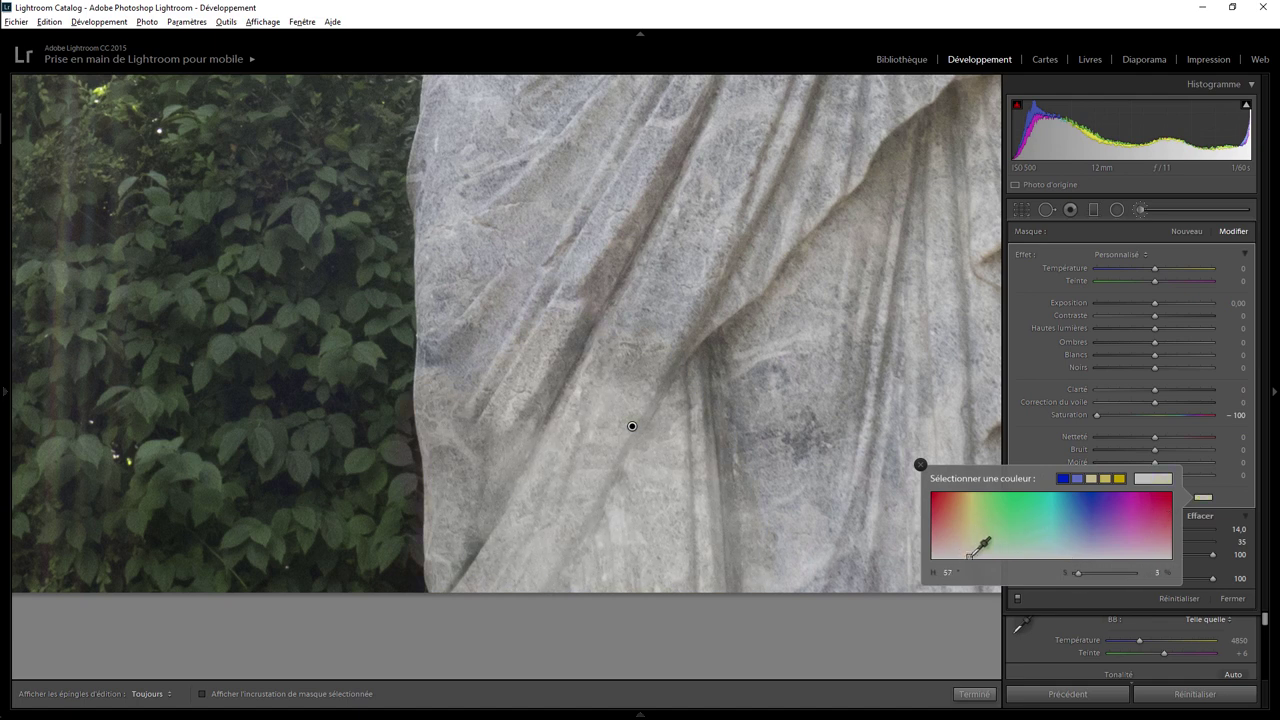
{"action": "left_click_drag", "start_coordinate": [977, 551], "coordinate": [972, 554]}
{"action": "left_click", "coordinate": [680, 380]}
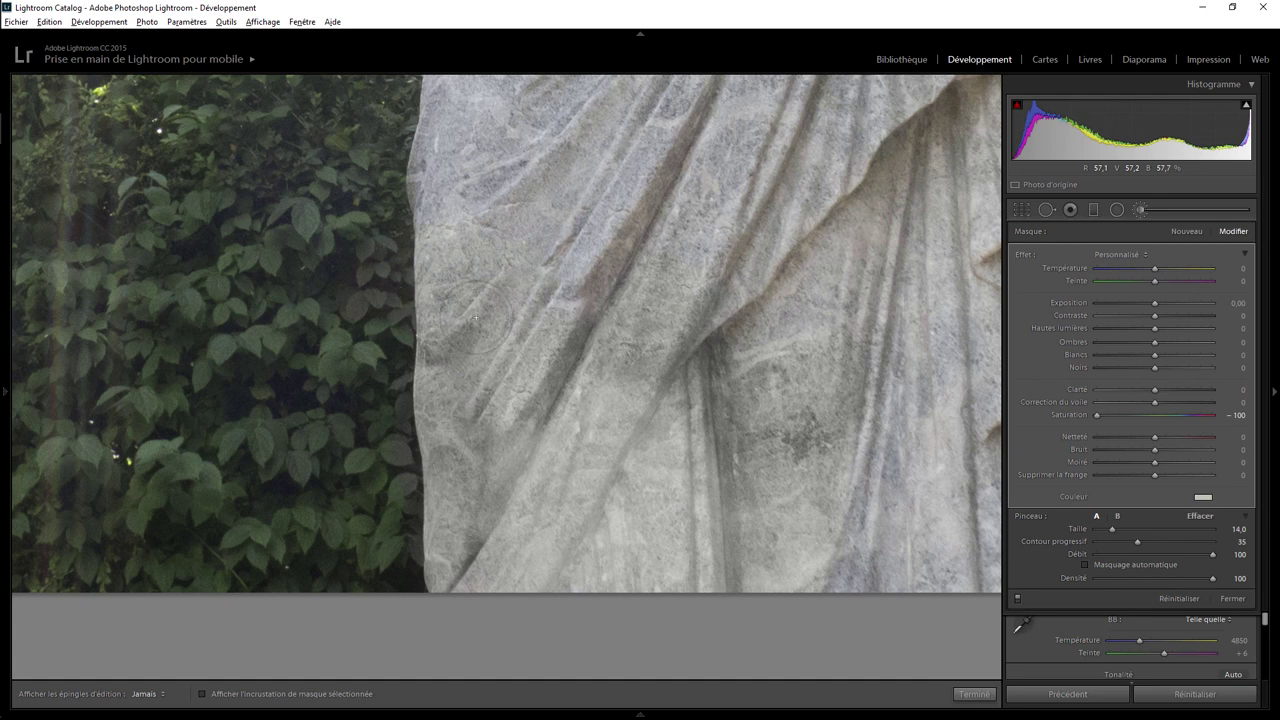
Step: Heal the green flare beside the hip, sourcing the patch from cleaner foliage
{"action": "key", "text": "h"}
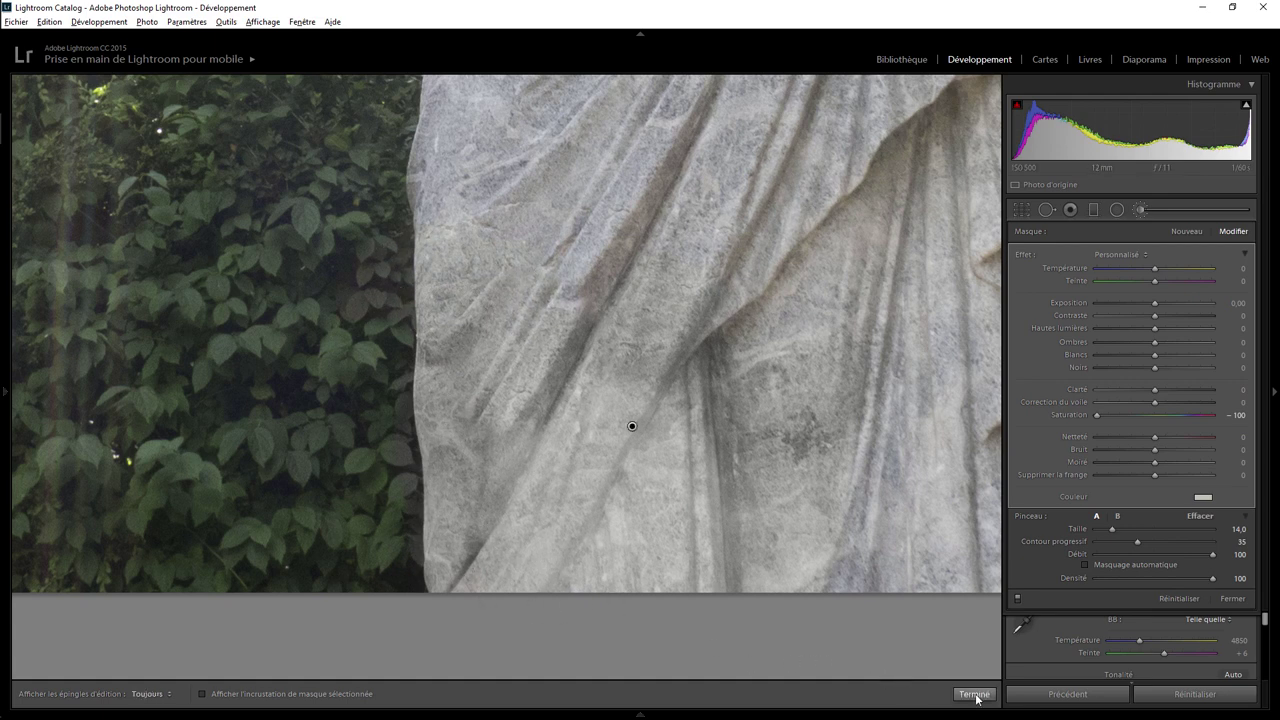
{"action": "left_click", "coordinate": [972, 694]}
{"action": "left_click", "coordinate": [622, 267]}
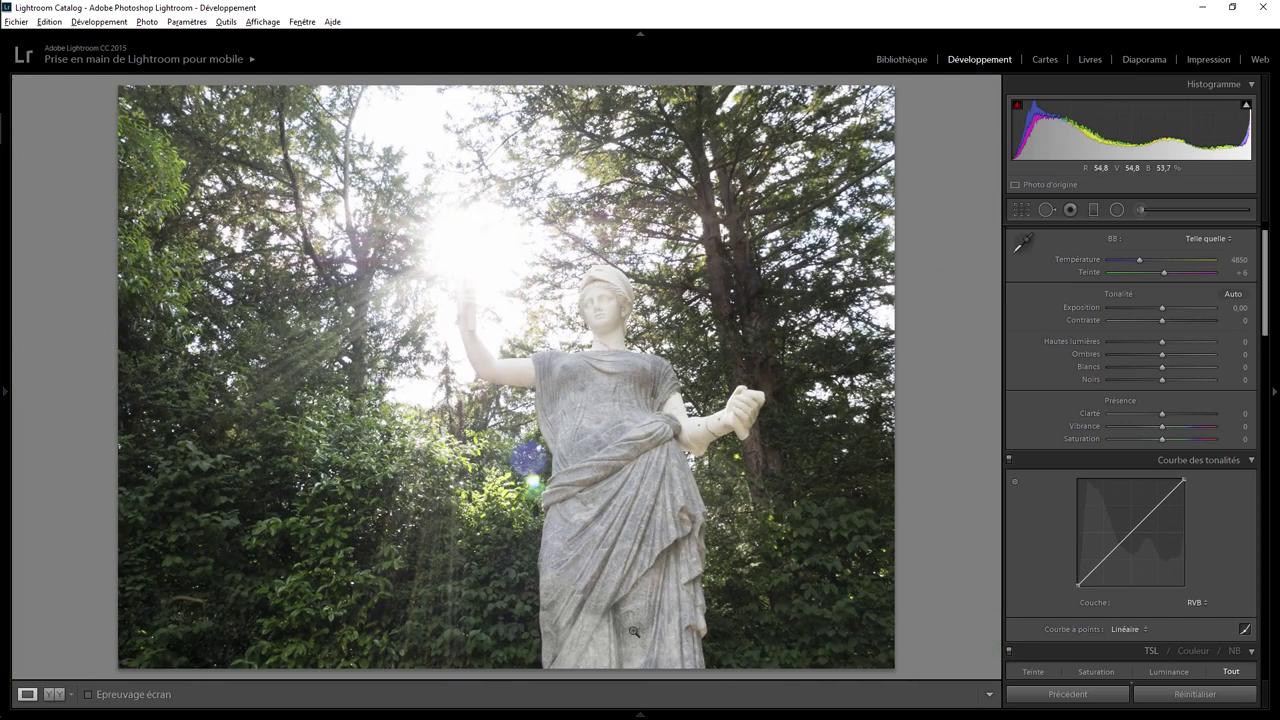
{"action": "left_click", "coordinate": [536, 494]}
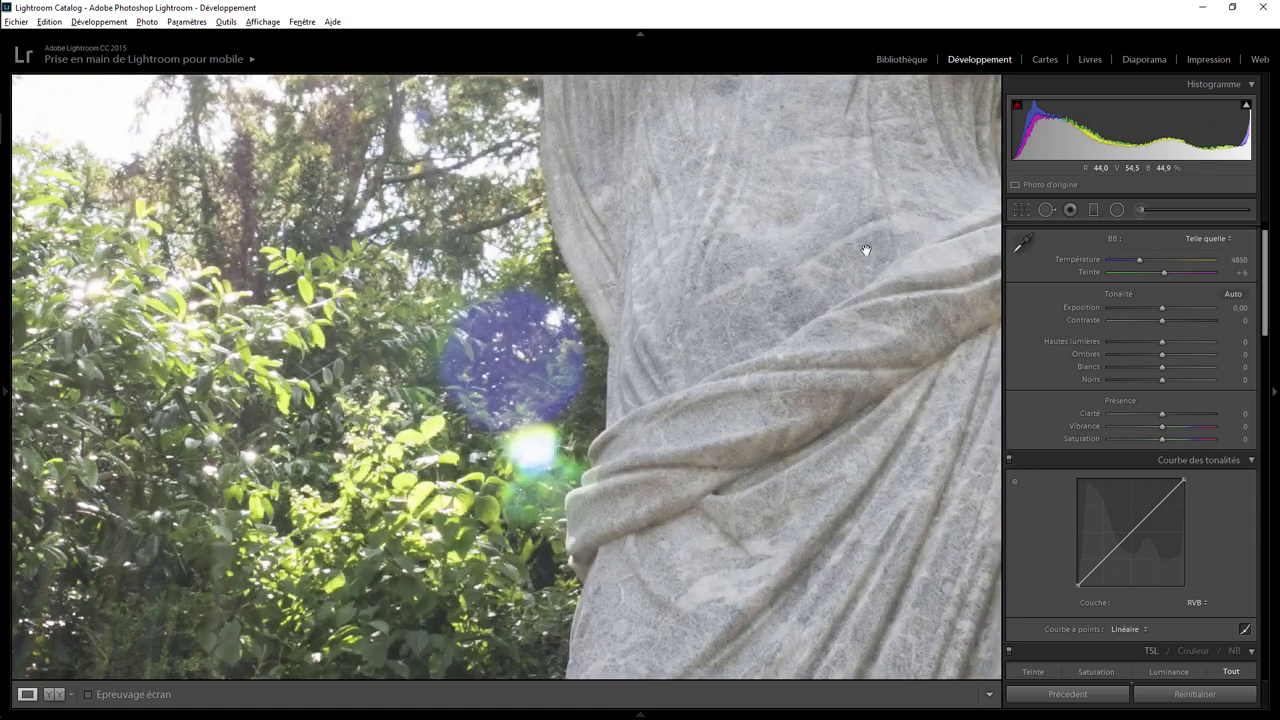
{"action": "left_click", "coordinate": [1047, 210]}
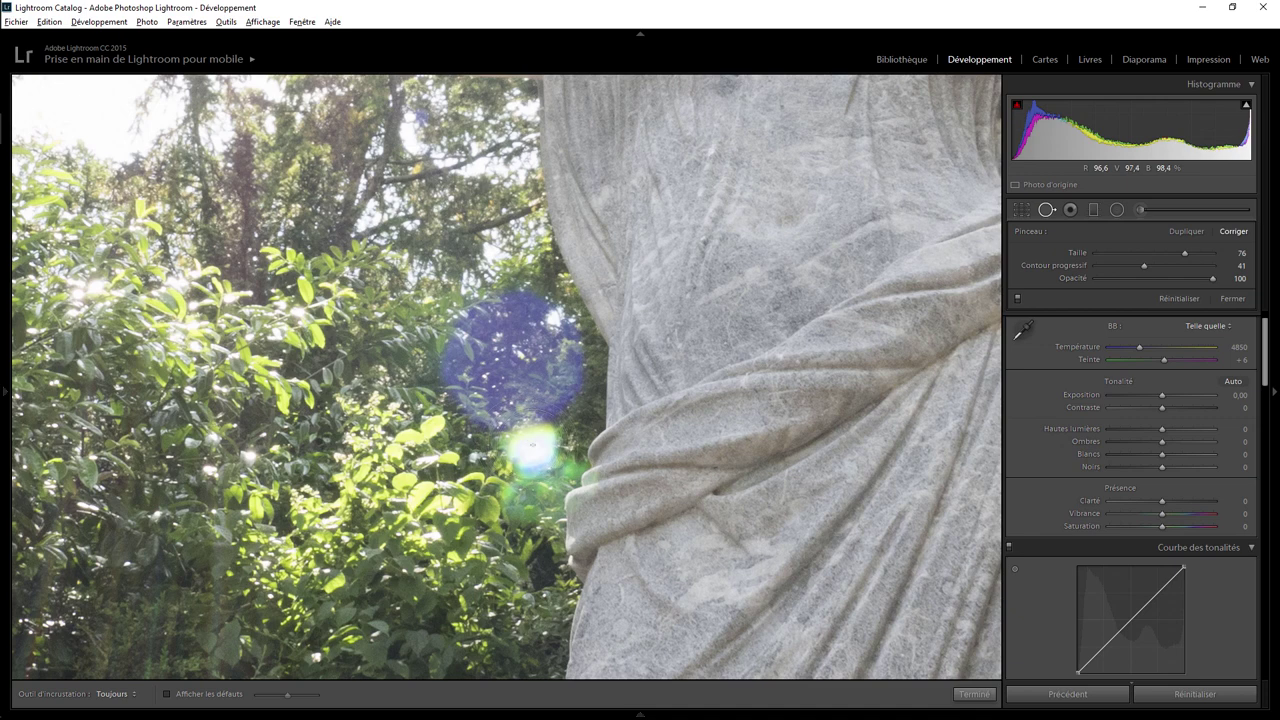
{"action": "left_click_drag", "start_coordinate": [533, 443], "coordinate": [524, 463]}
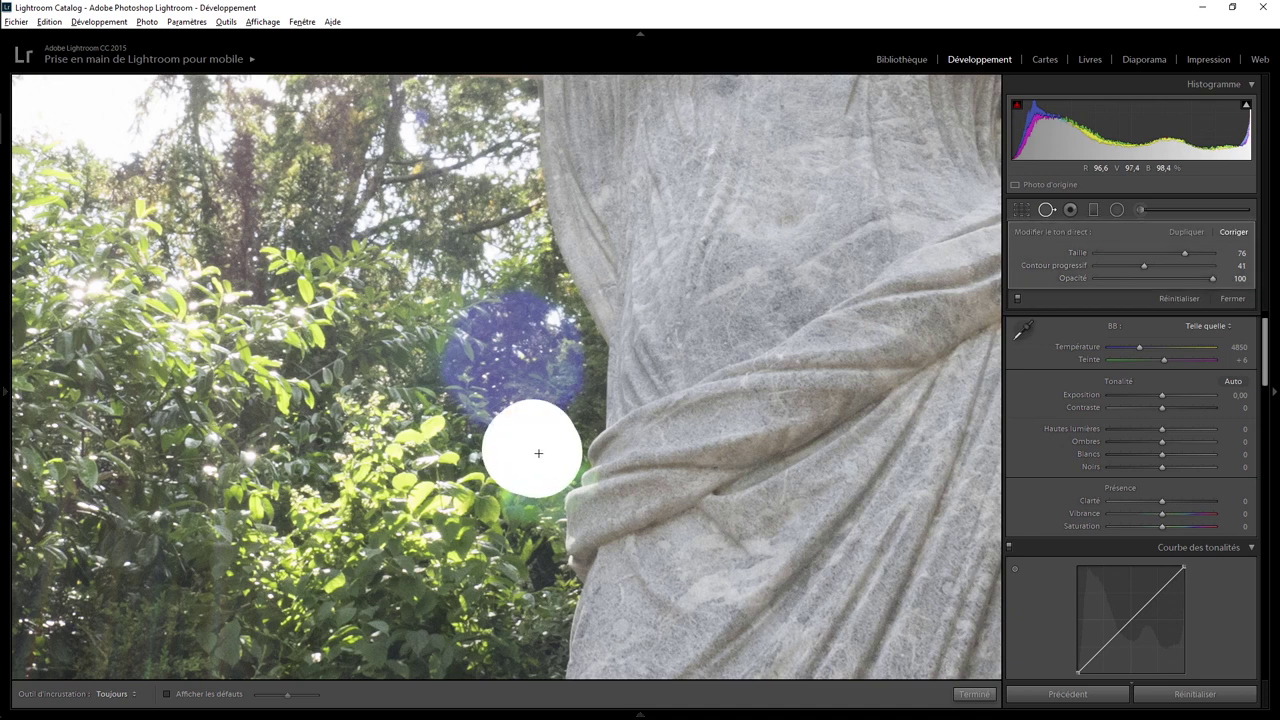
{"action": "left_click_drag", "start_coordinate": [524, 463], "coordinate": [522, 492]}
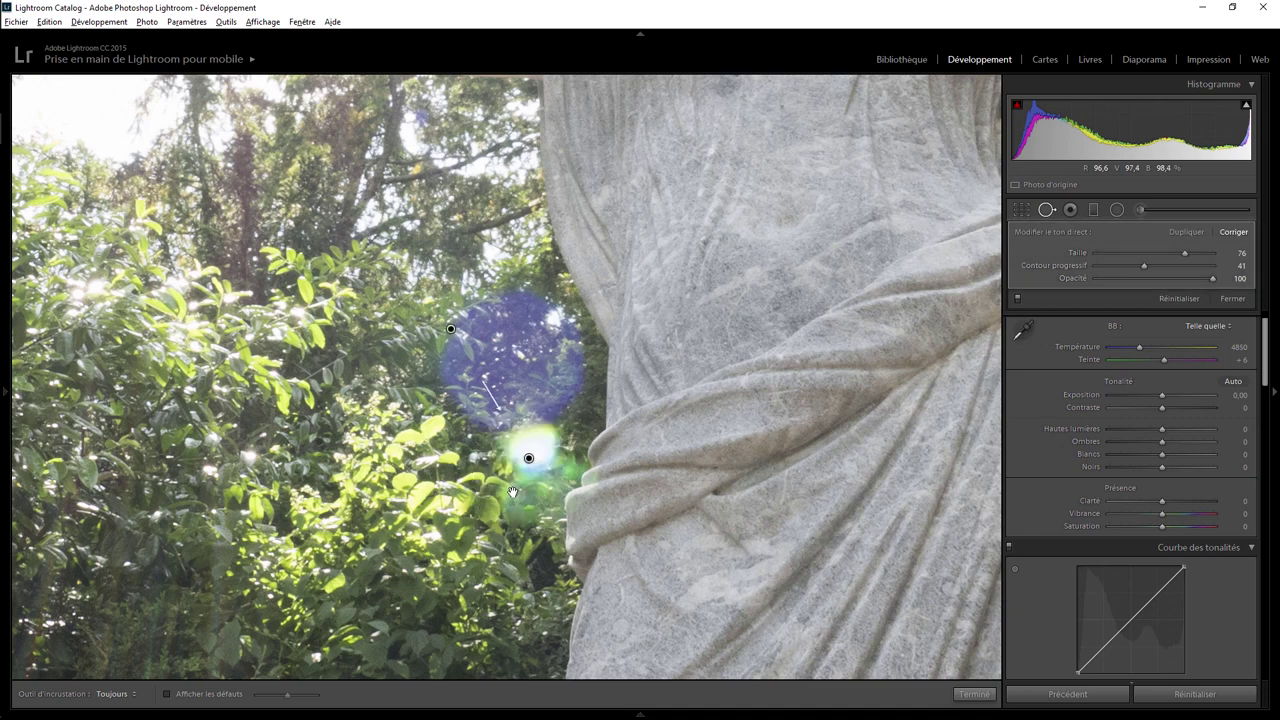
{"action": "left_click_drag", "start_coordinate": [450, 328], "coordinate": [262, 482]}
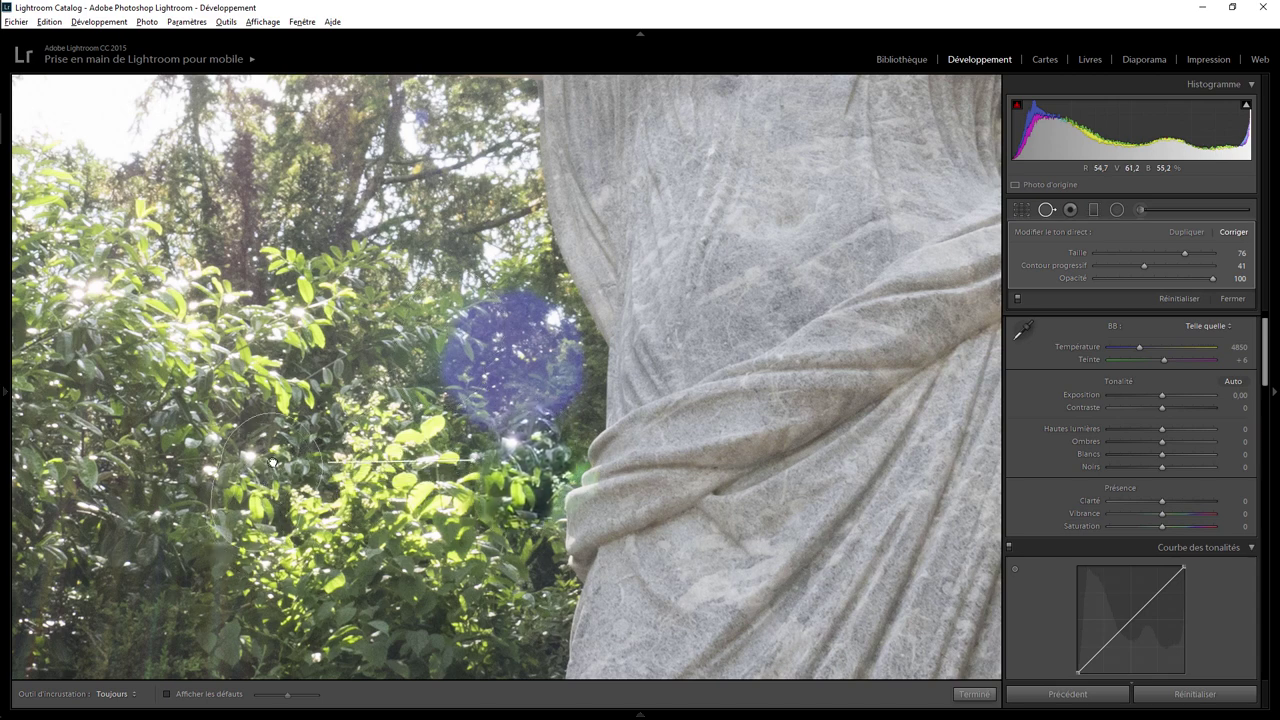
{"action": "mouse_move", "coordinate": [262, 482]}
{"action": "left_mouse_down"}
{"action": "mouse_move", "coordinate": [272, 441]}
{"action": "mouse_move", "coordinate": [371, 565]}
{"action": "mouse_move", "coordinate": [356, 560]}
{"action": "left_mouse_up"}
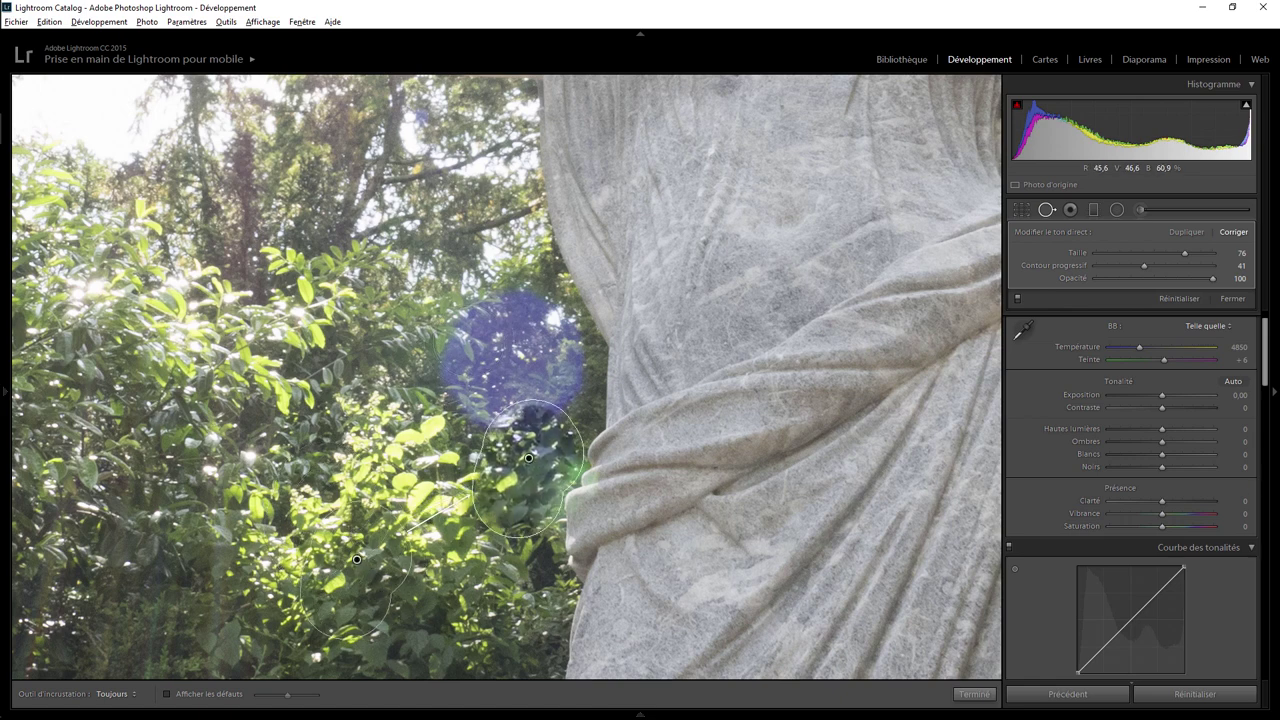
Step: Heal the blue flare and move its patch source upward into matching foliage
{"action": "mouse_move", "coordinate": [503, 305]}
{"action": "left_mouse_down"}
{"action": "mouse_move", "coordinate": [540, 398]}
{"action": "mouse_move", "coordinate": [498, 358]}
{"action": "mouse_move", "coordinate": [515, 372]}
{"action": "mouse_move", "coordinate": [508, 364]}
{"action": "left_mouse_up"}
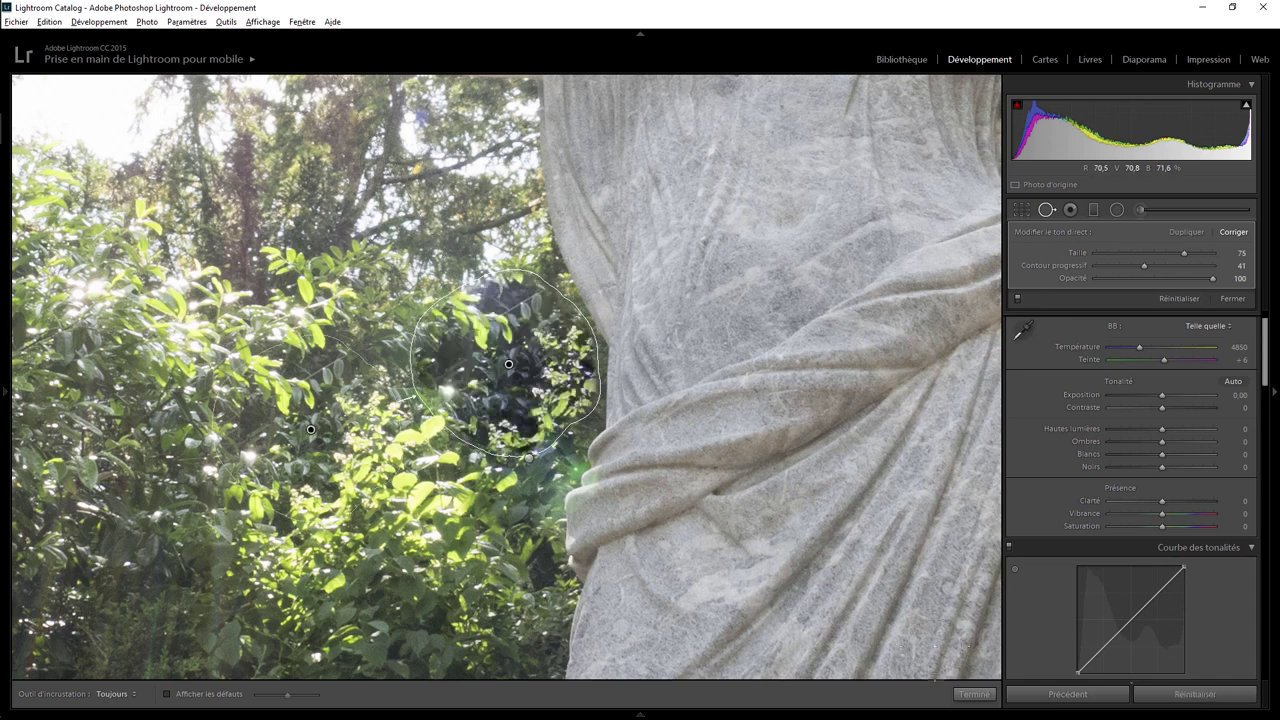
{"action": "left_click", "coordinate": [978, 694]}
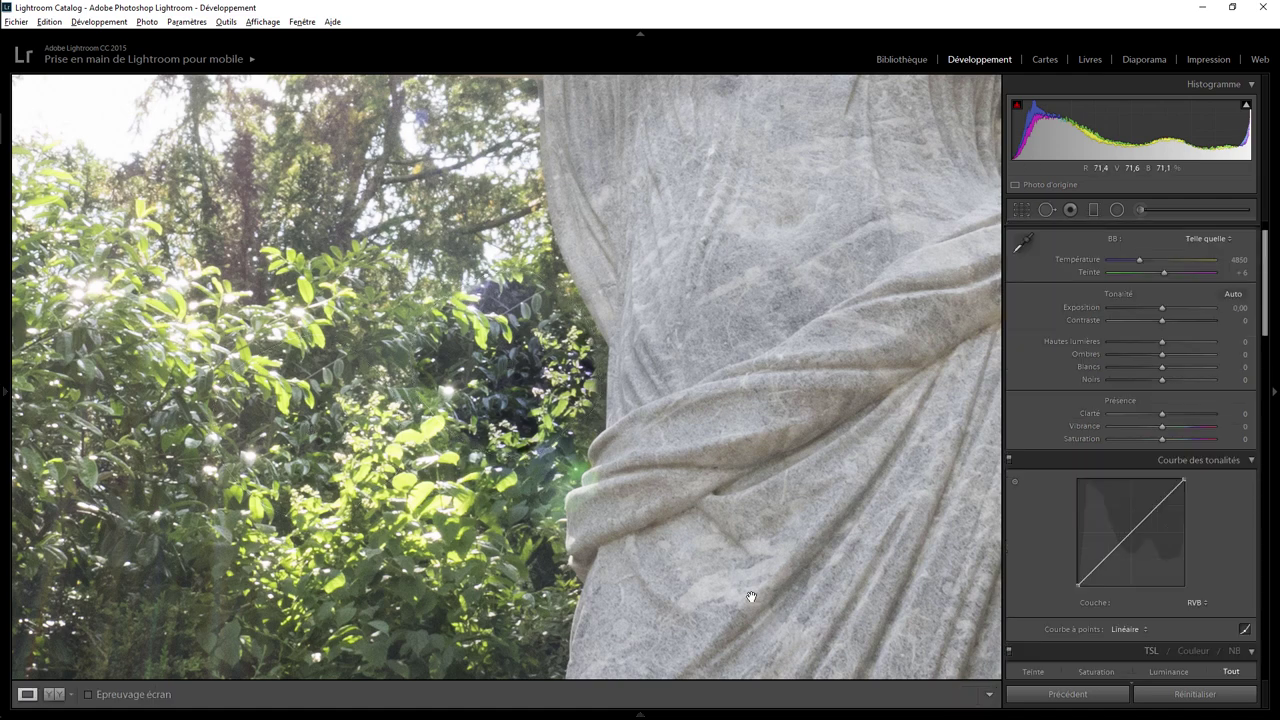
{"action": "left_click", "coordinate": [1045, 211]}
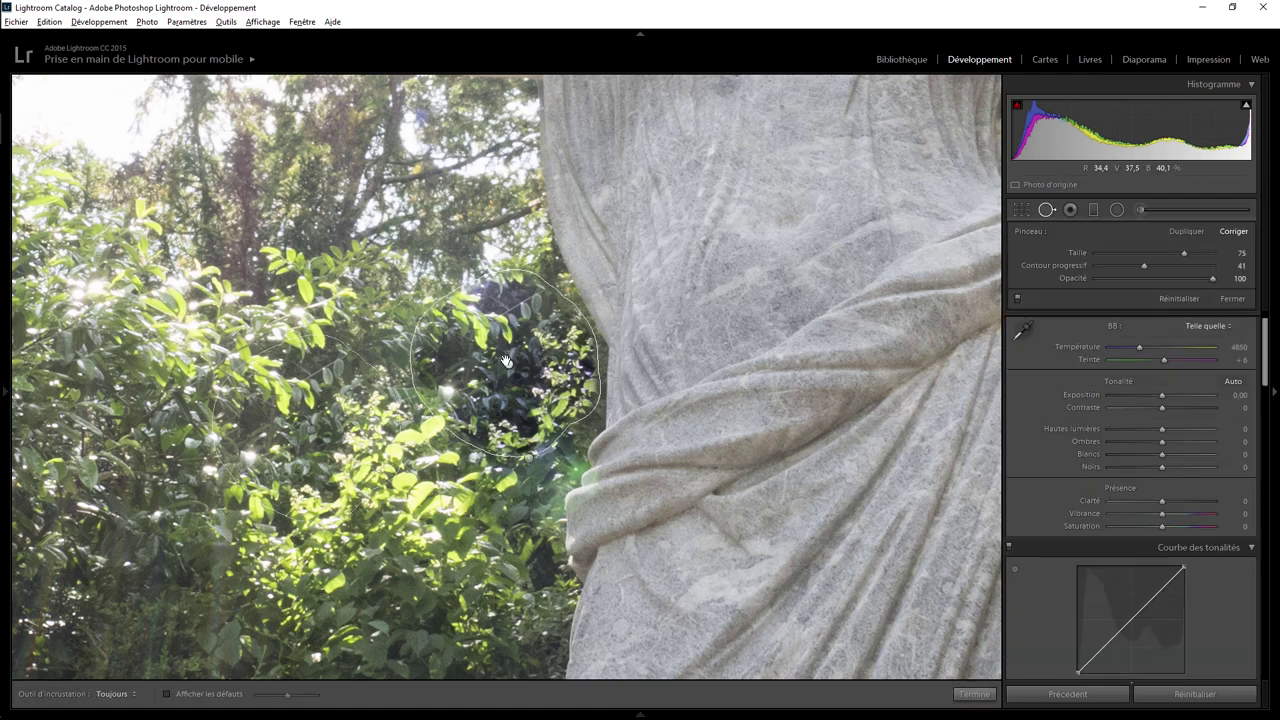
{"action": "left_click_drag", "start_coordinate": [310, 430], "coordinate": [296, 343]}
{"action": "left_click", "coordinate": [528, 457]}
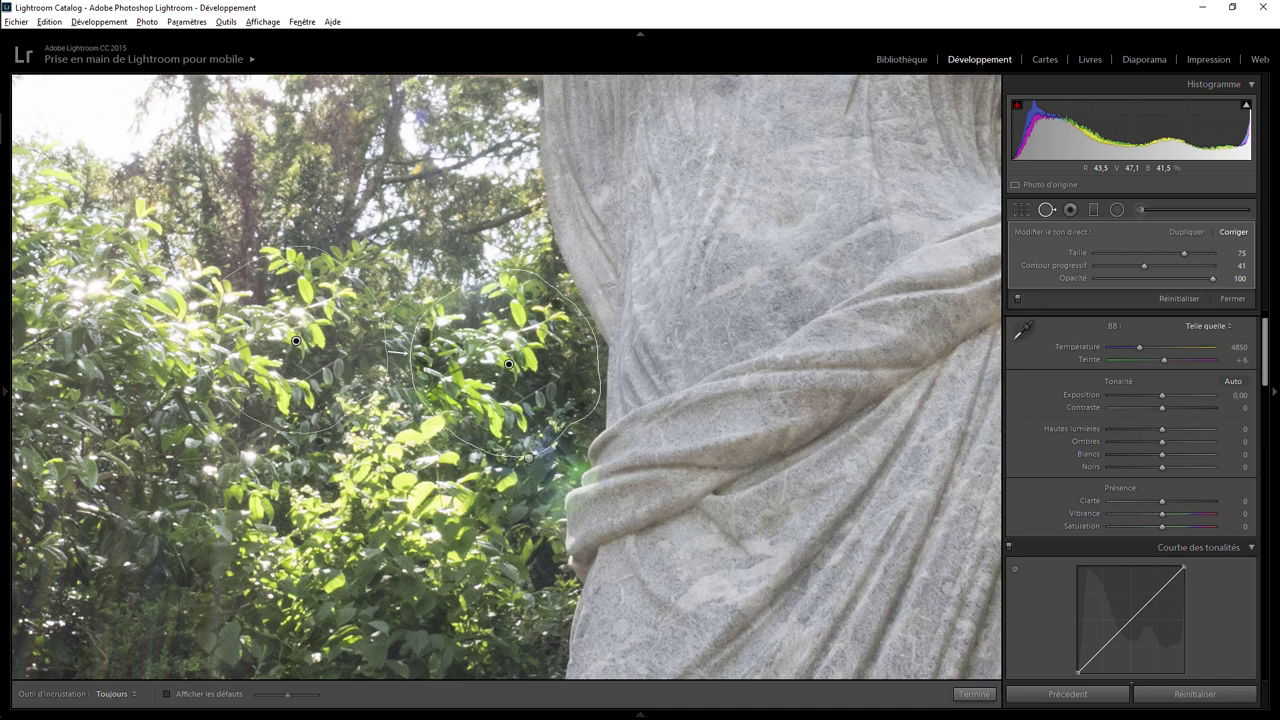
{"action": "left_click", "coordinate": [973, 697]}
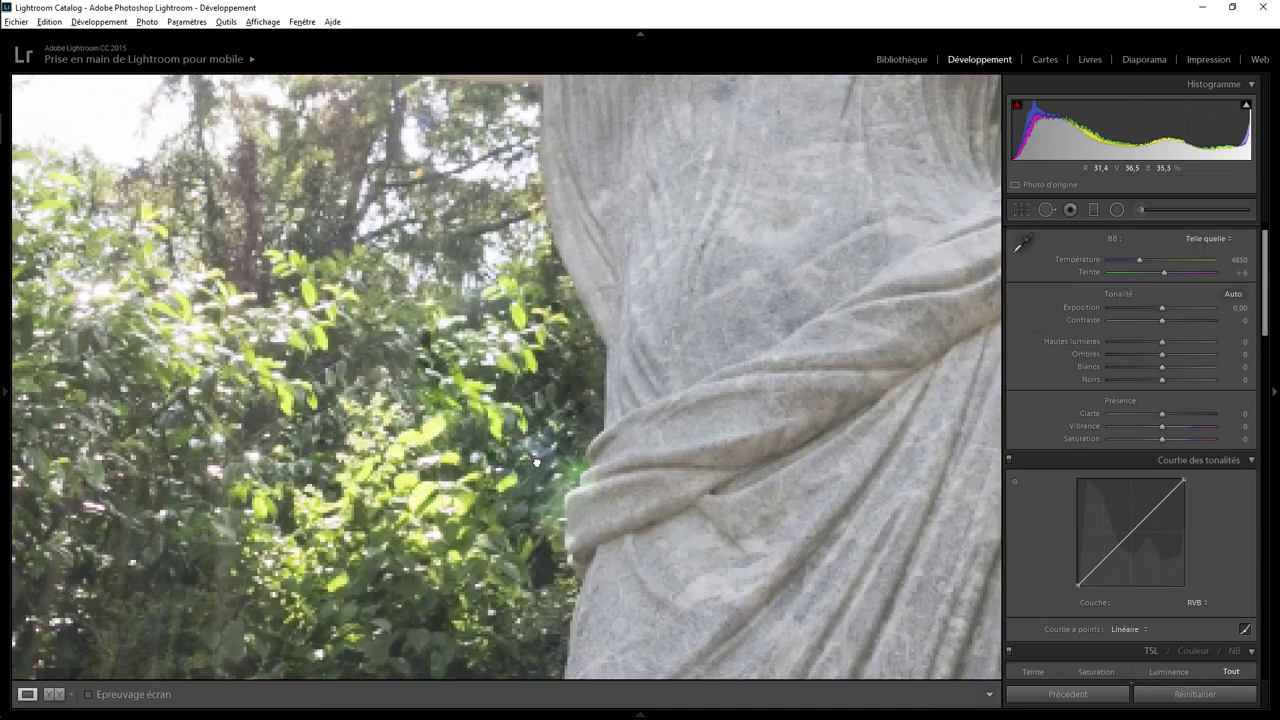
{"action": "left_click", "coordinate": [537, 462]}
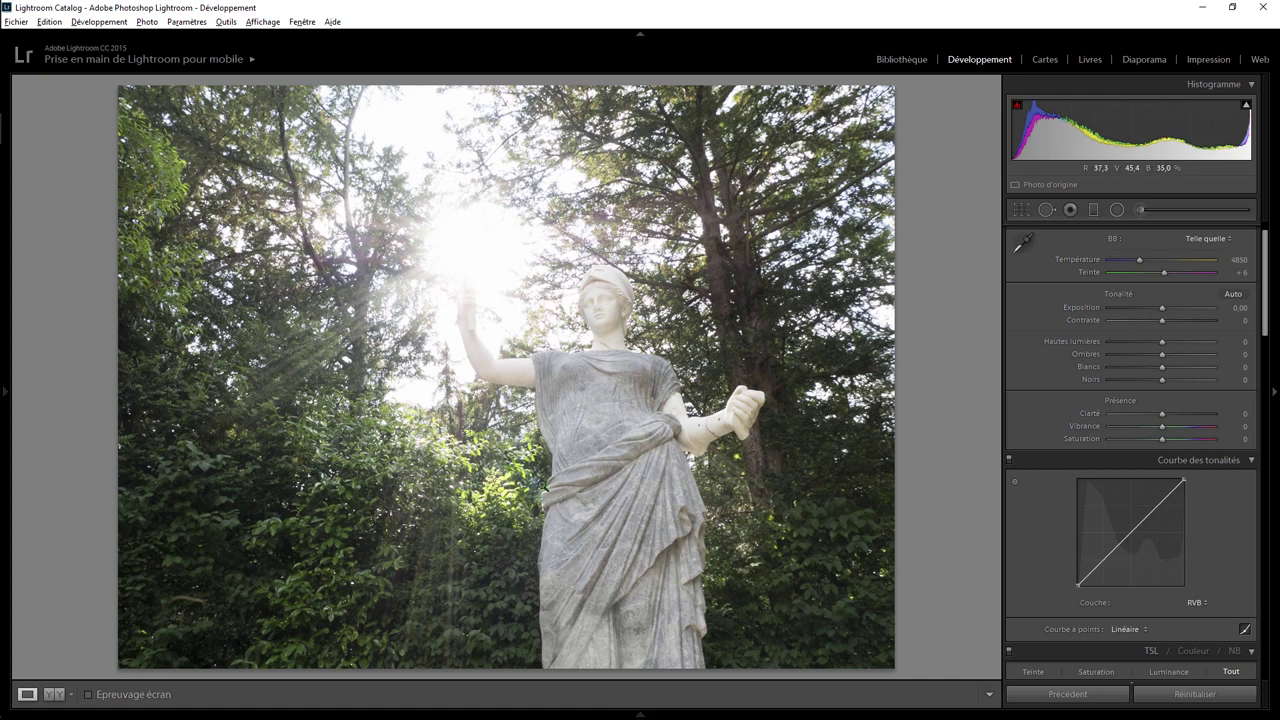
{"action": "left_click", "coordinate": [551, 499]}
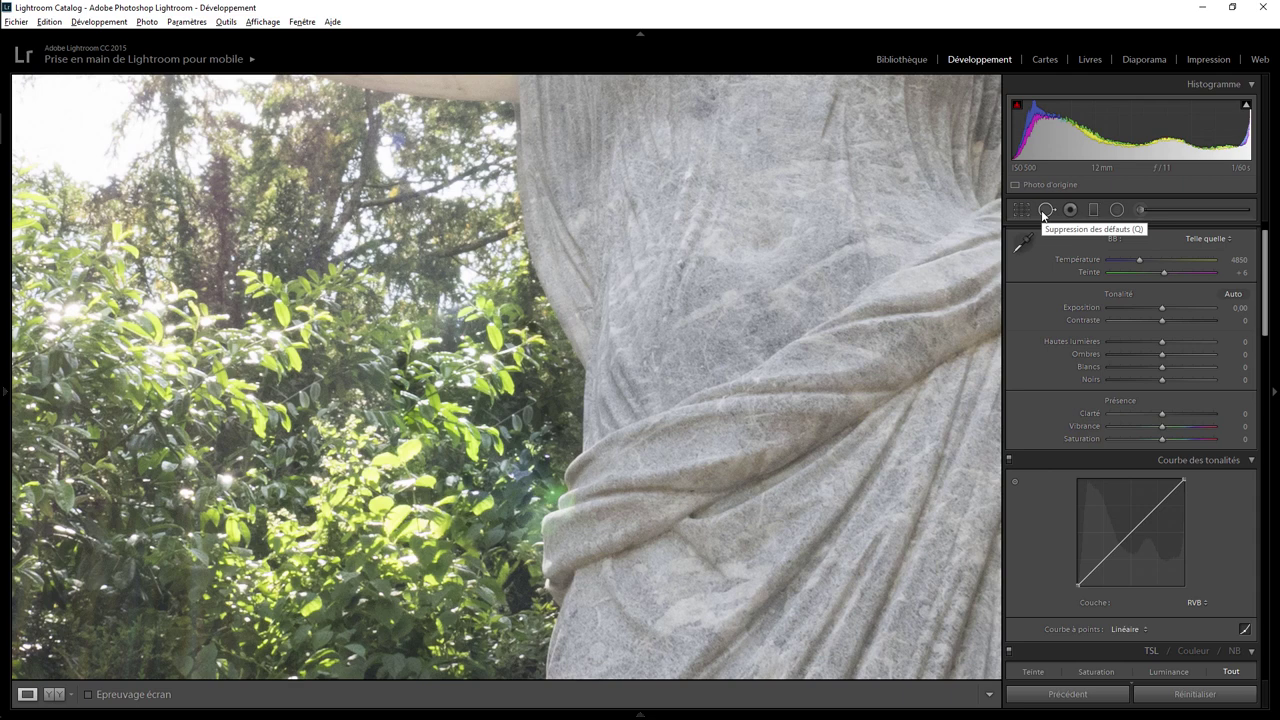
{"action": "left_click", "coordinate": [1046, 209]}
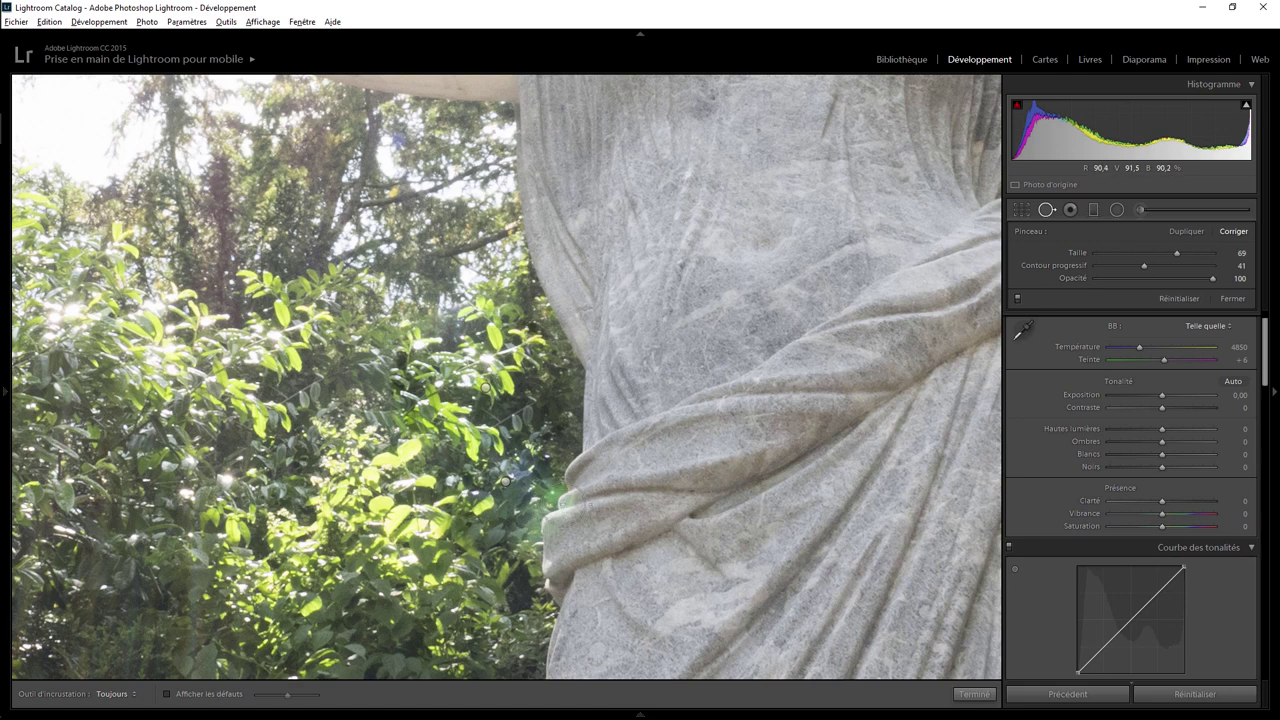
{"action": "scroll", "coordinate": [556, 496], "scroll_direction": "down", "scroll_amount": 5}
{"action": "left_click", "coordinate": [564, 448]}
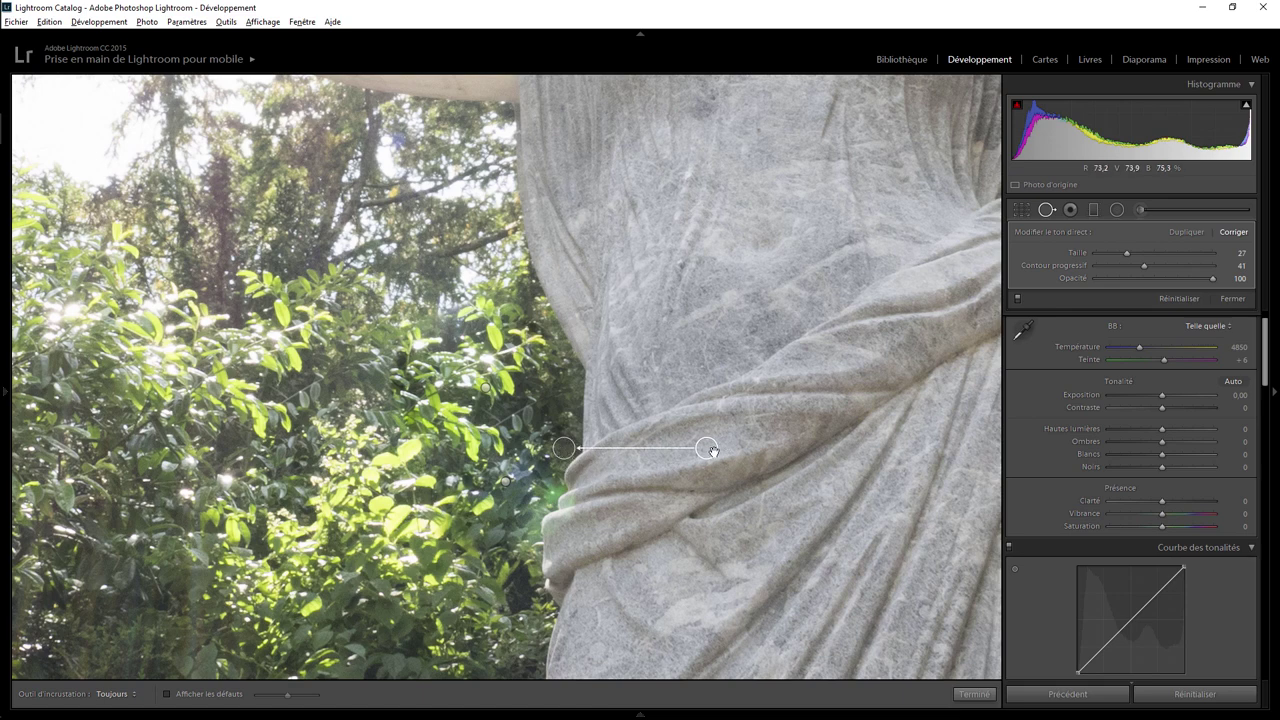
{"action": "key", "text": "Delete"}
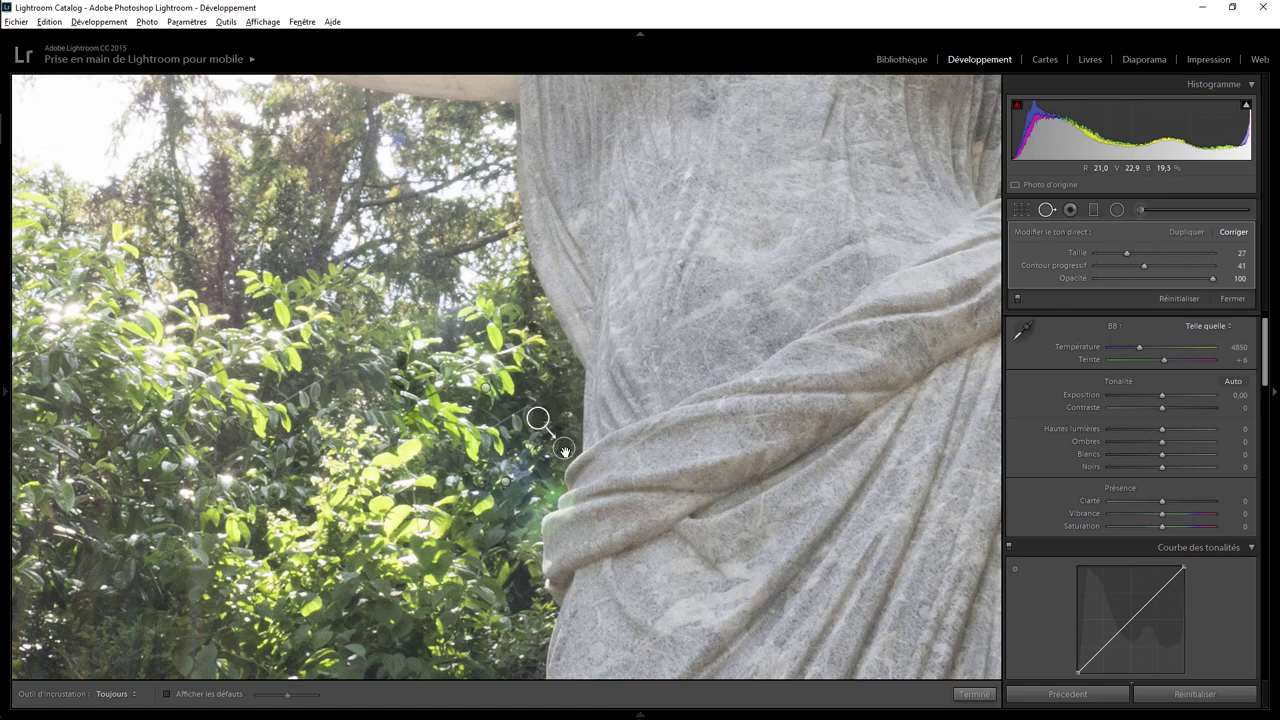
{"action": "left_click_drag", "start_coordinate": [541, 421], "coordinate": [552, 497]}
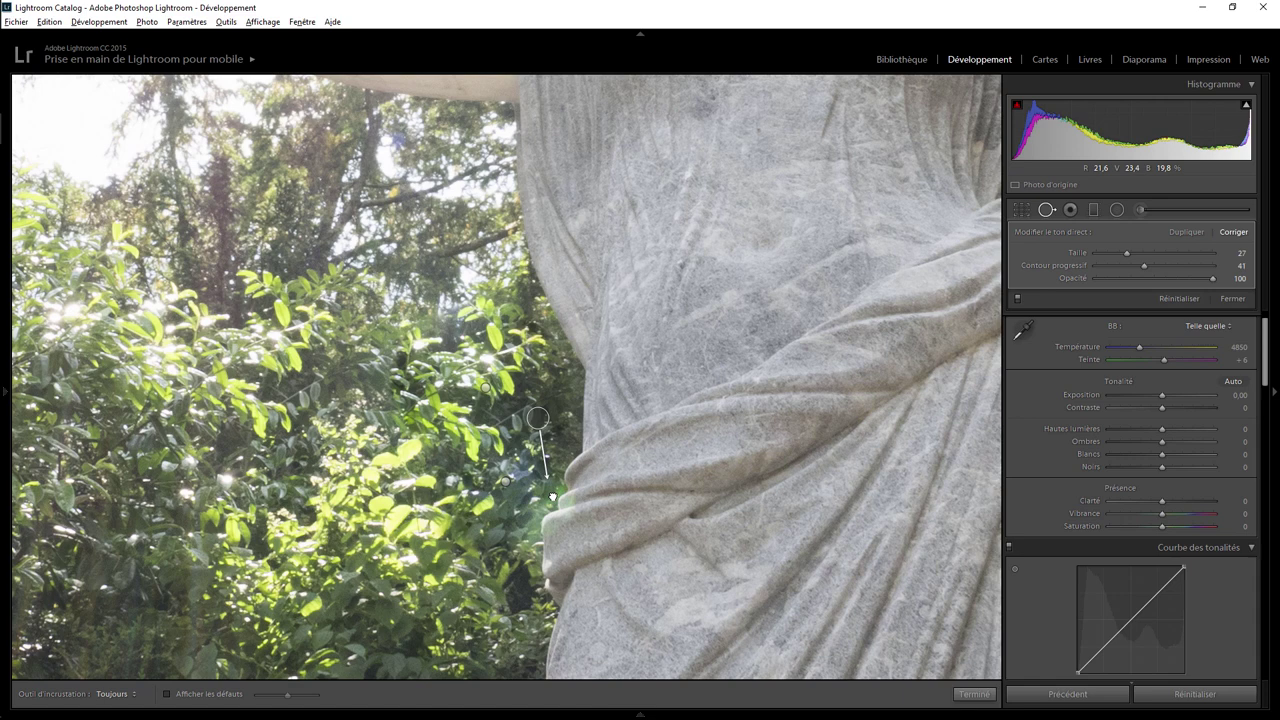
{"action": "left_click", "coordinate": [974, 694]}
{"action": "left_click", "coordinate": [586, 511]}
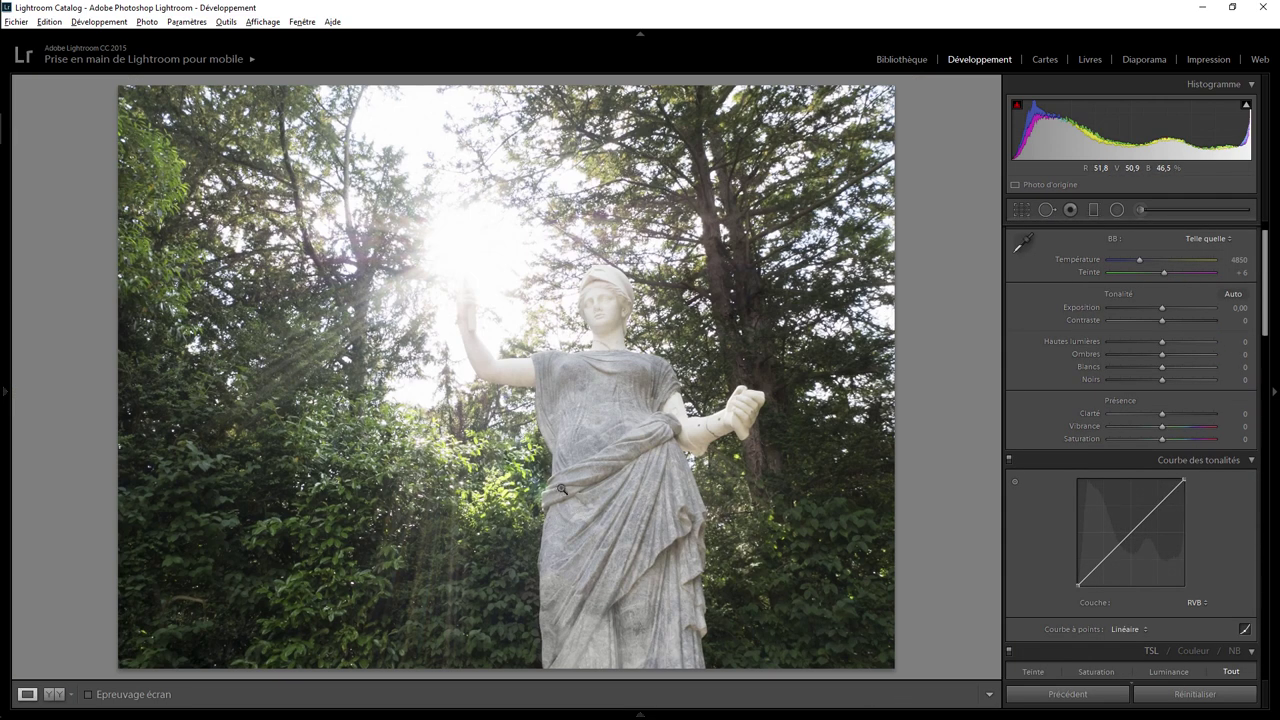
{"action": "left_click", "coordinate": [555, 488]}
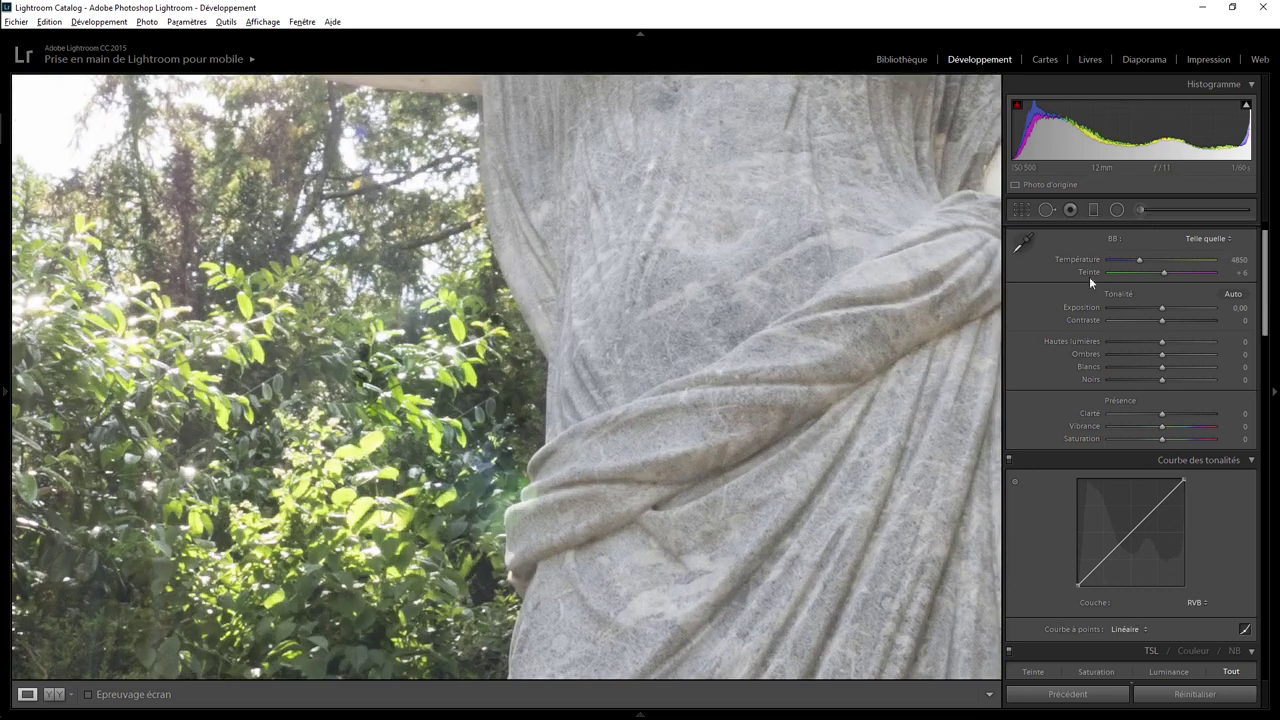
Step: Paint a -98 saturation brush at size 4 over the statue's drapery
{"action": "left_click", "coordinate": [1141, 210]}
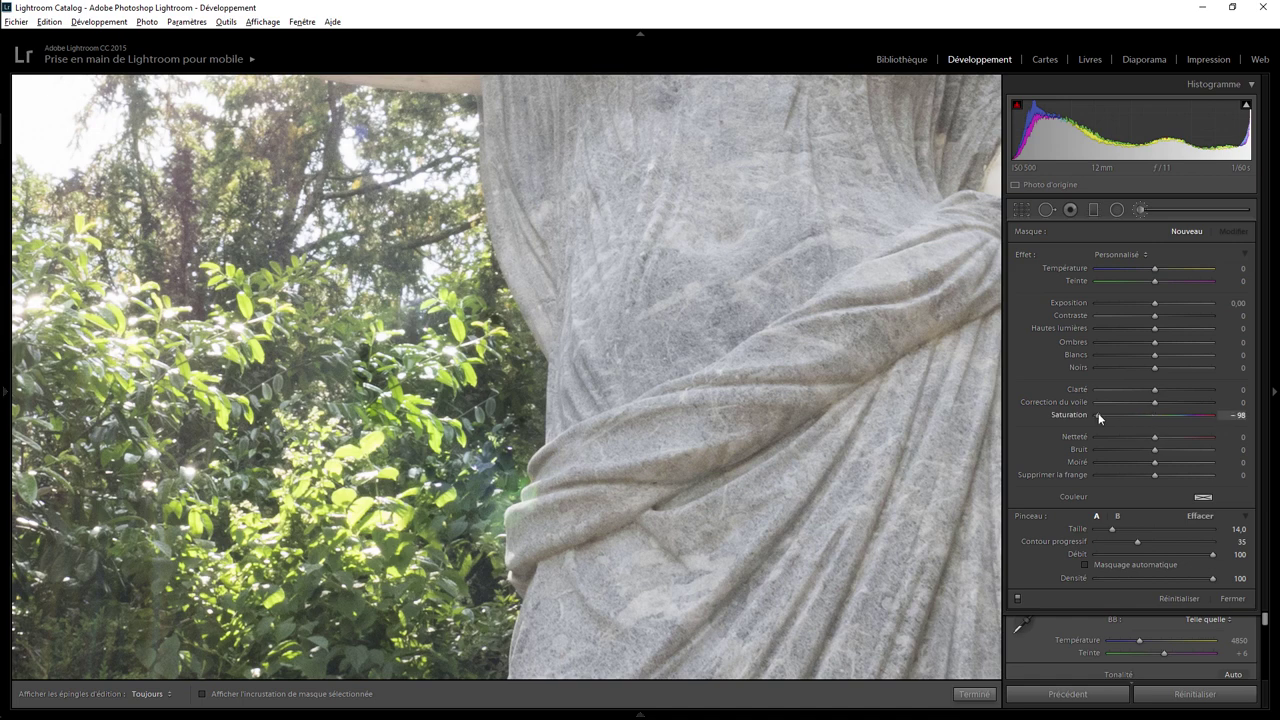
{"action": "scroll", "coordinate": [555, 495], "scroll_direction": "down", "scroll_amount": 5}
{"action": "key", "text": "h"}
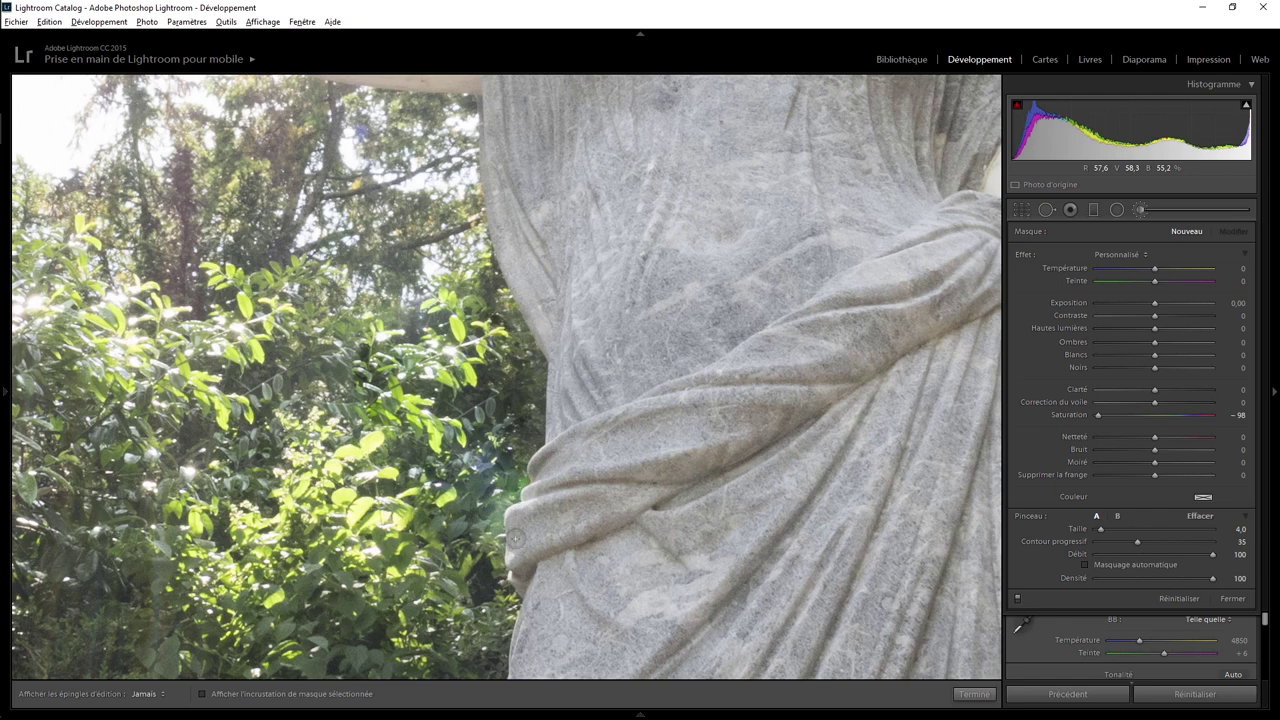
{"action": "left_click", "coordinate": [974, 694]}
{"action": "left_click", "coordinate": [684, 347]}
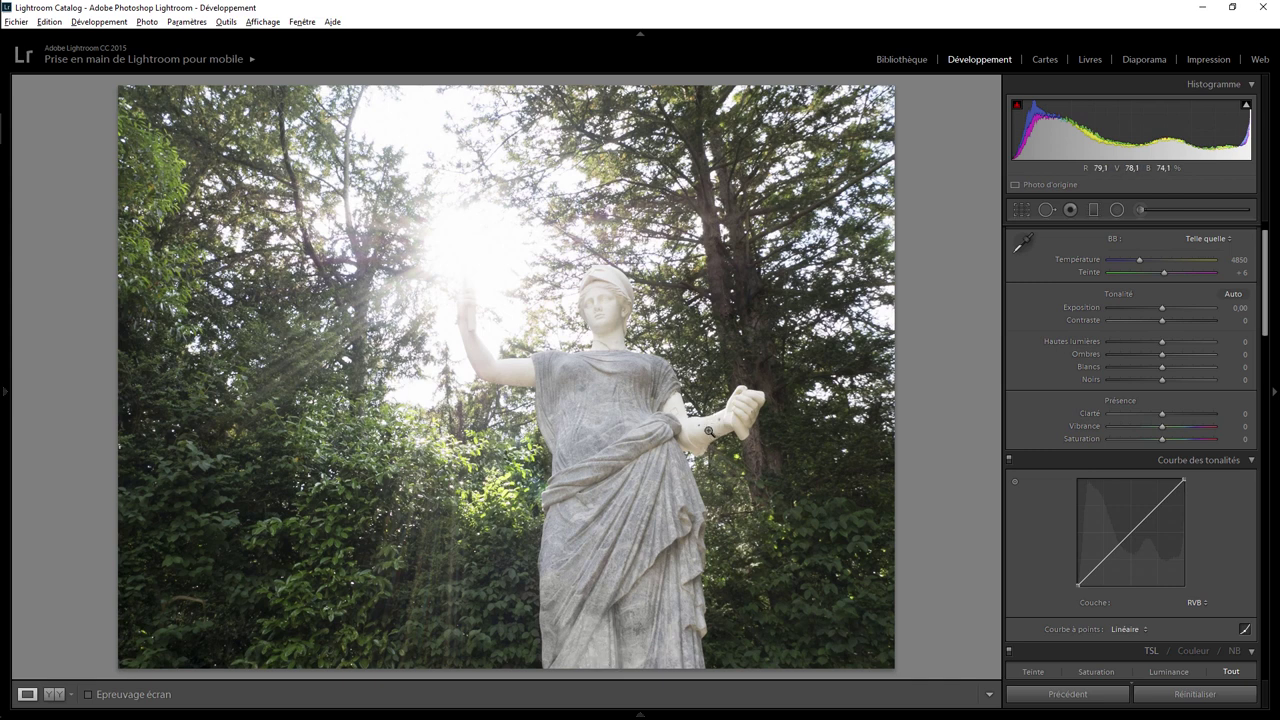
Step: Paint the rest of the statue with the size 4, -100 saturation brush
{"action": "left_click", "coordinate": [1139, 210]}
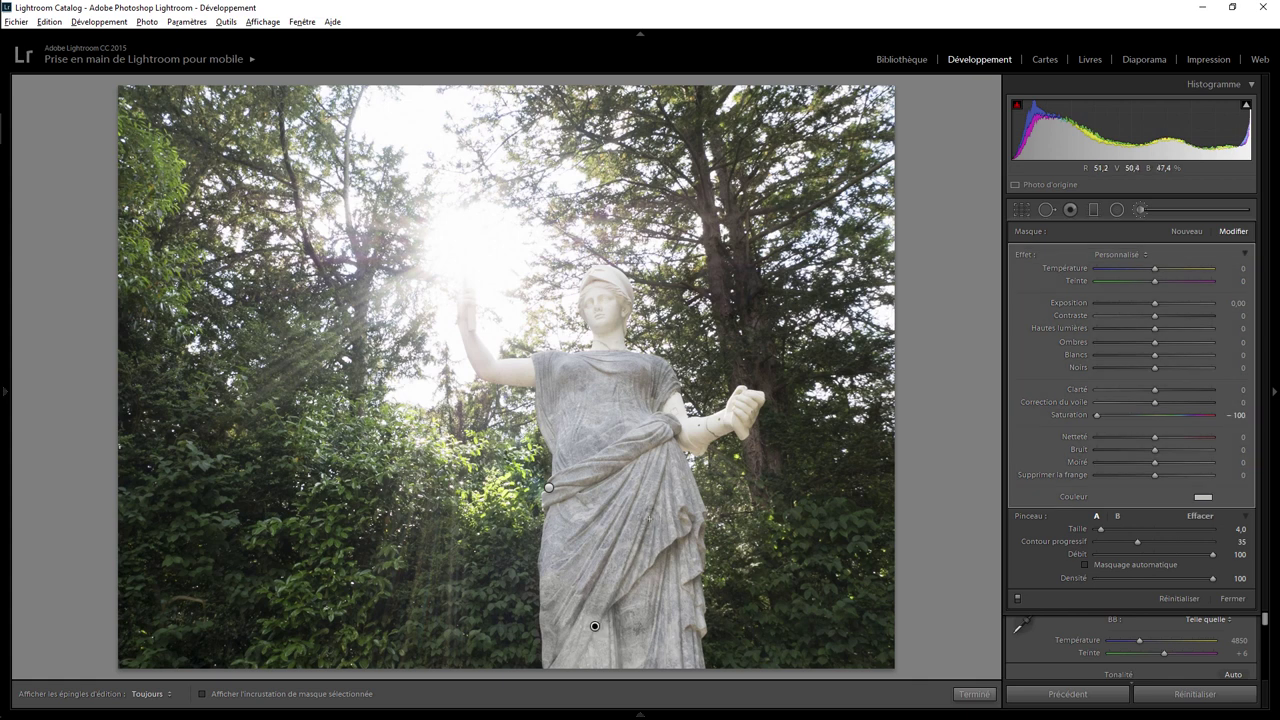
{"action": "key", "text": "h"}
{"action": "scroll", "coordinate": [660, 487], "scroll_direction": "up", "scroll_amount": 2}
{"action": "key", "text": "h"}
{"action": "key", "text": "bracketleft"}
{"action": "key", "text": "h"}
{"action": "key", "text": "h"}
{"action": "left_click", "coordinate": [963, 697]}
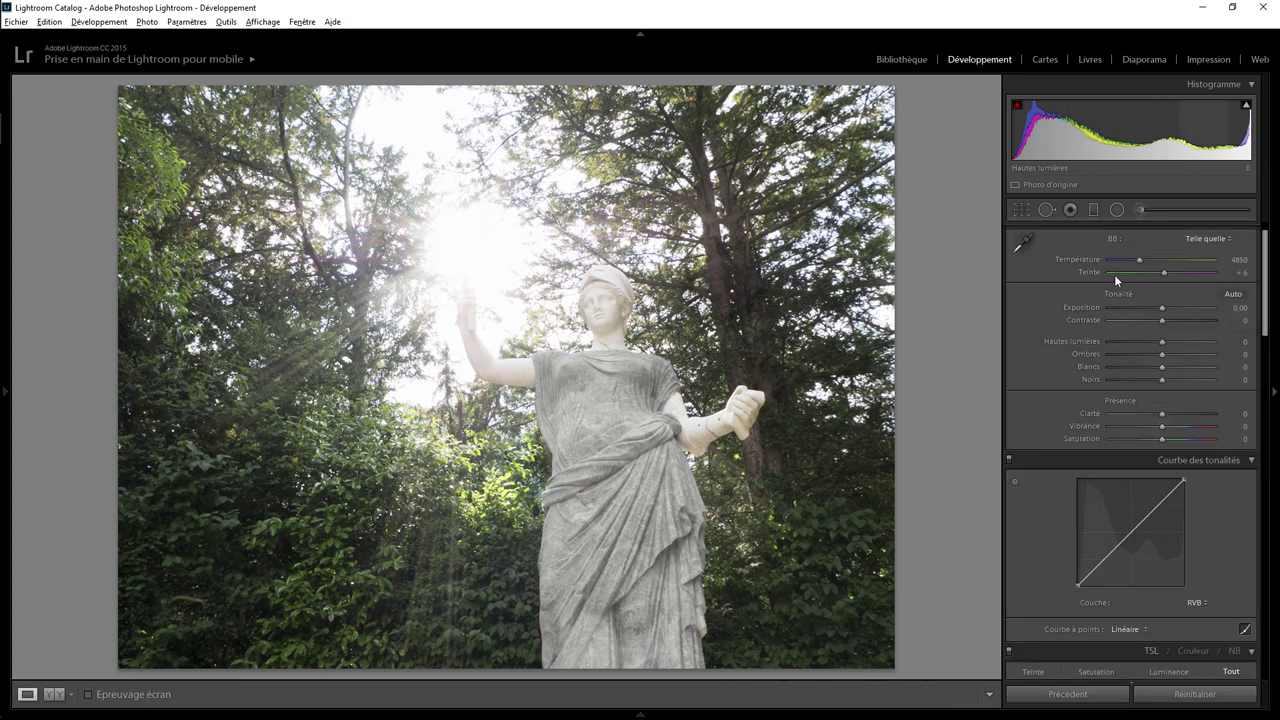
Step: Add a radial filter over the lower robe with saturation −98, highlights −80 and shadows −40
{"action": "left_click", "coordinate": [1117, 209]}
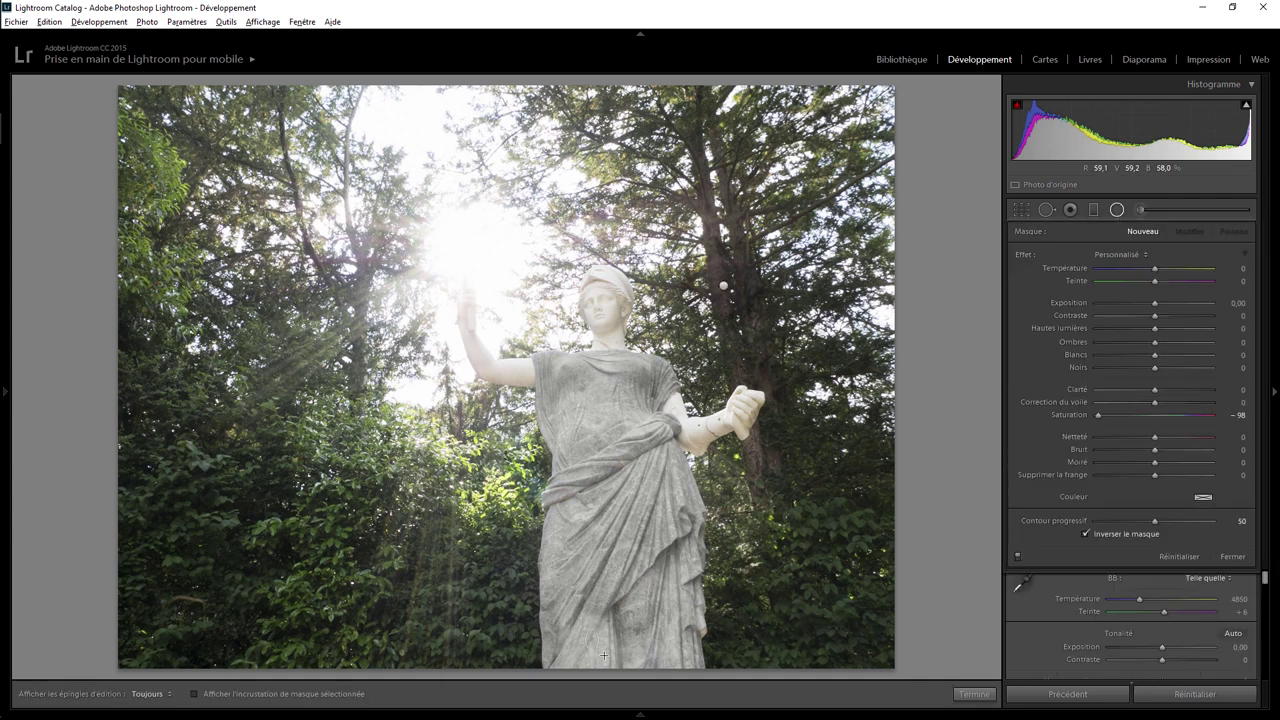
{"action": "left_click_drag", "start_coordinate": [631, 686], "coordinate": [639, 686]}
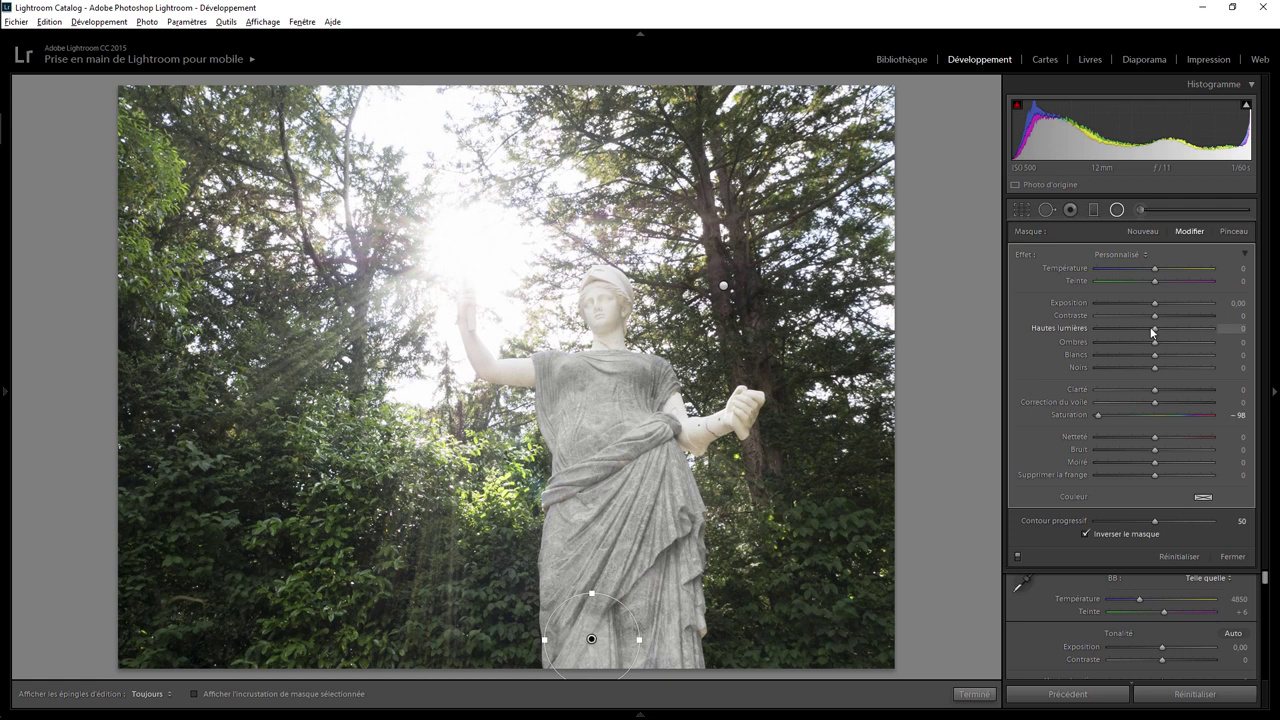
{"action": "left_click_drag", "start_coordinate": [1132, 328], "coordinate": [1107, 328]}
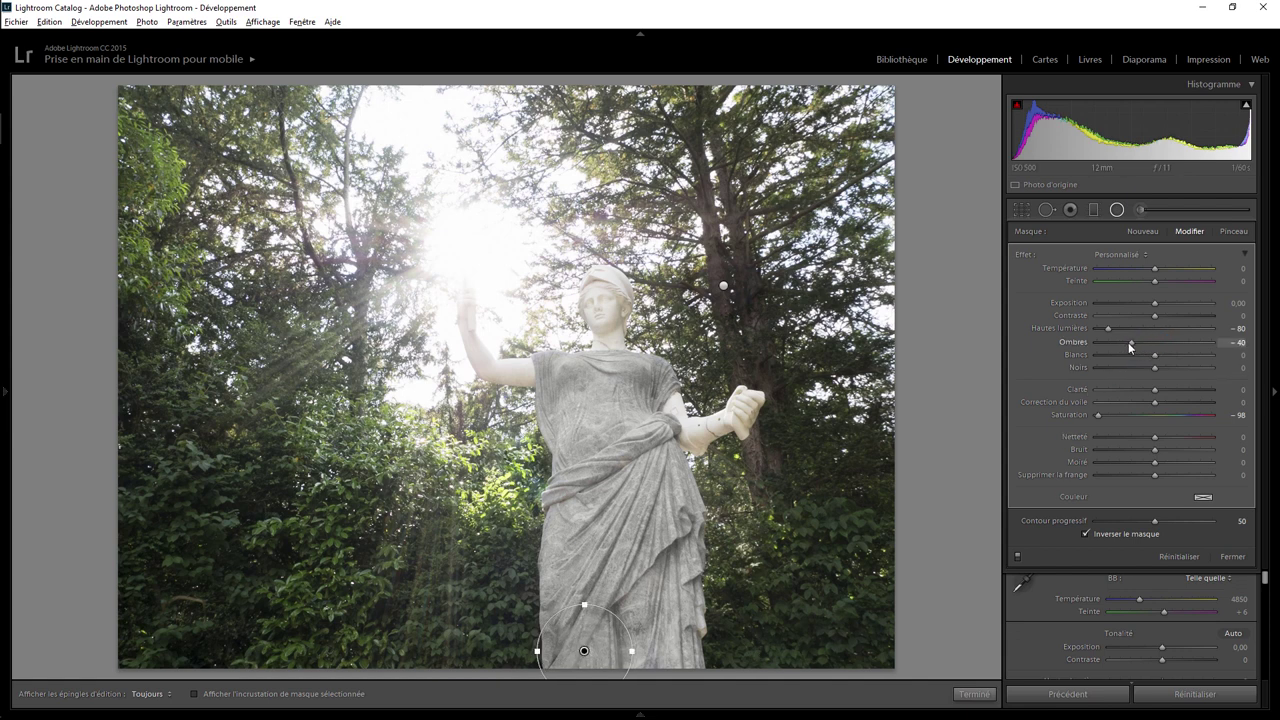
{"action": "left_click", "coordinate": [973, 694]}
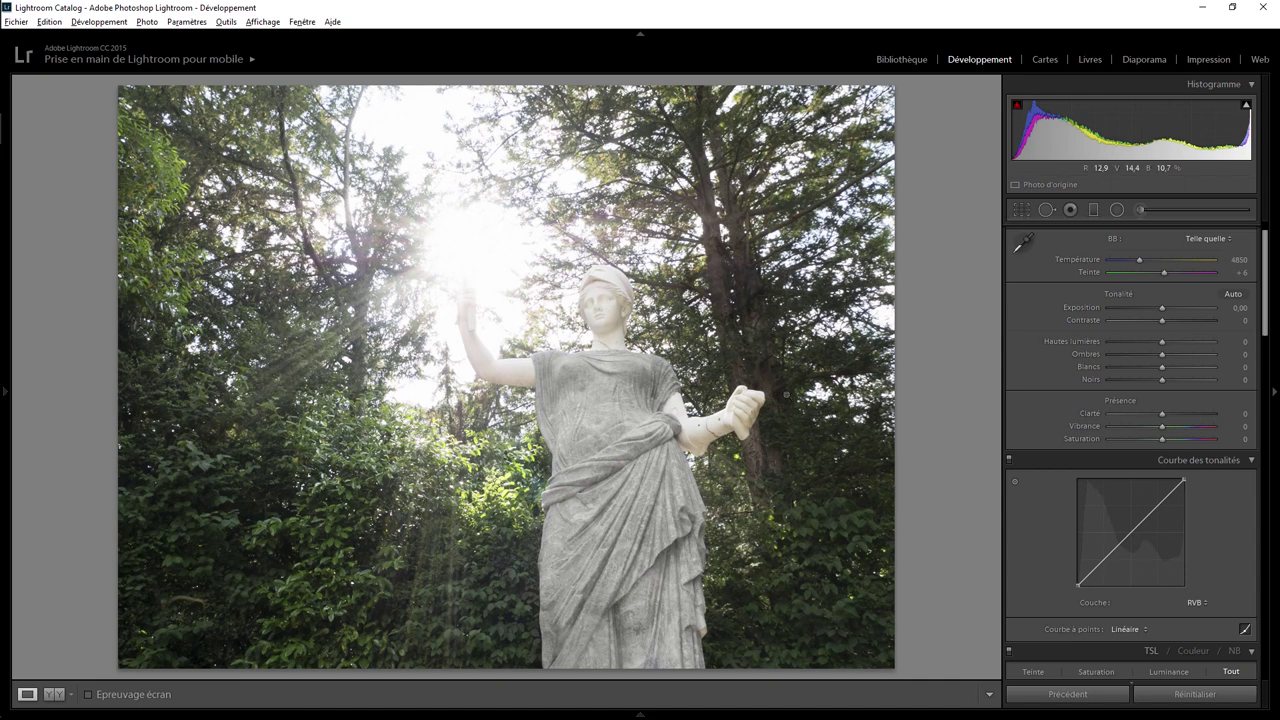
Step: Zoomed to 1:1, heal the dark spots and crack on the forearm and the upper-arm mark
{"action": "left_click", "coordinate": [710, 428]}
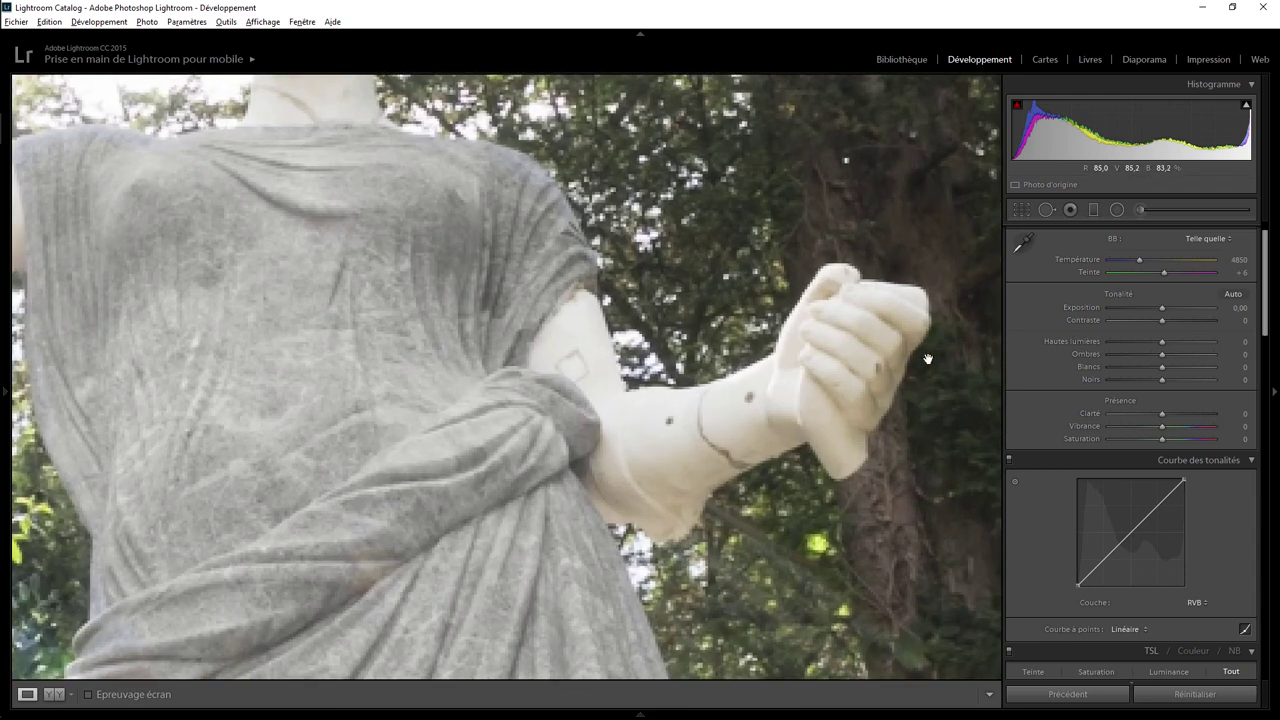
{"action": "left_click", "coordinate": [1046, 210]}
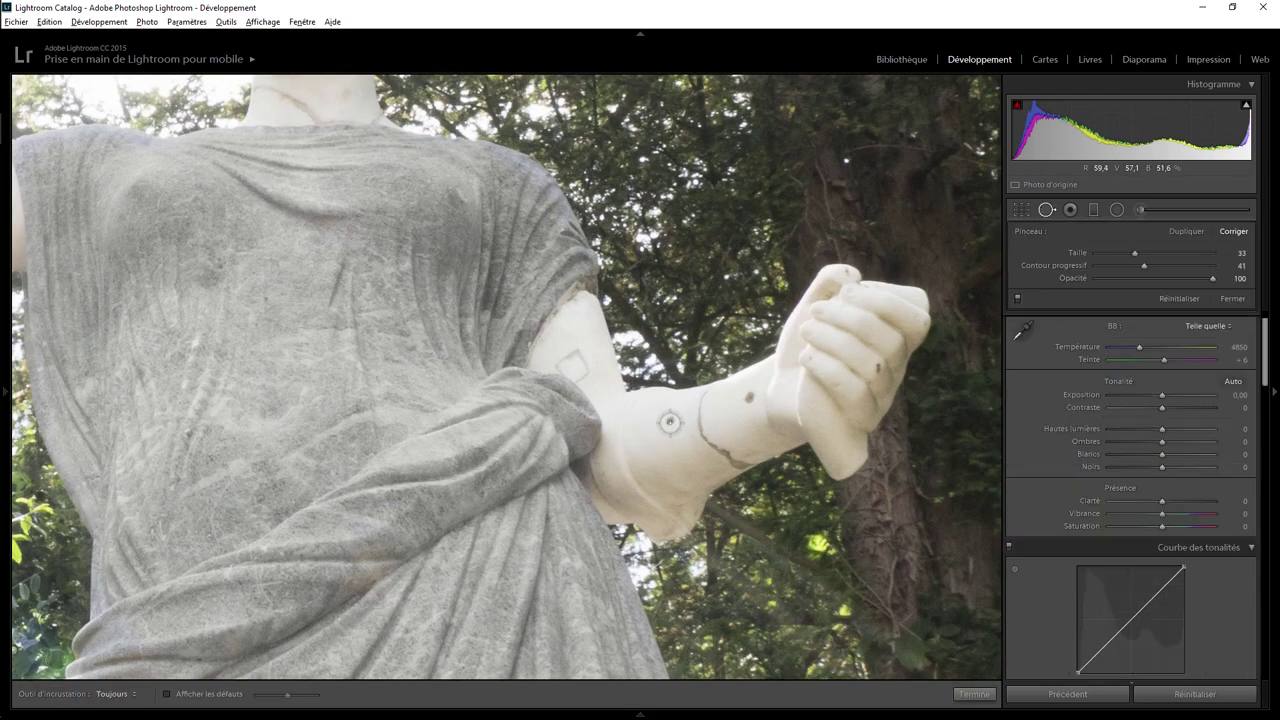
{"action": "left_click", "coordinate": [668, 425]}
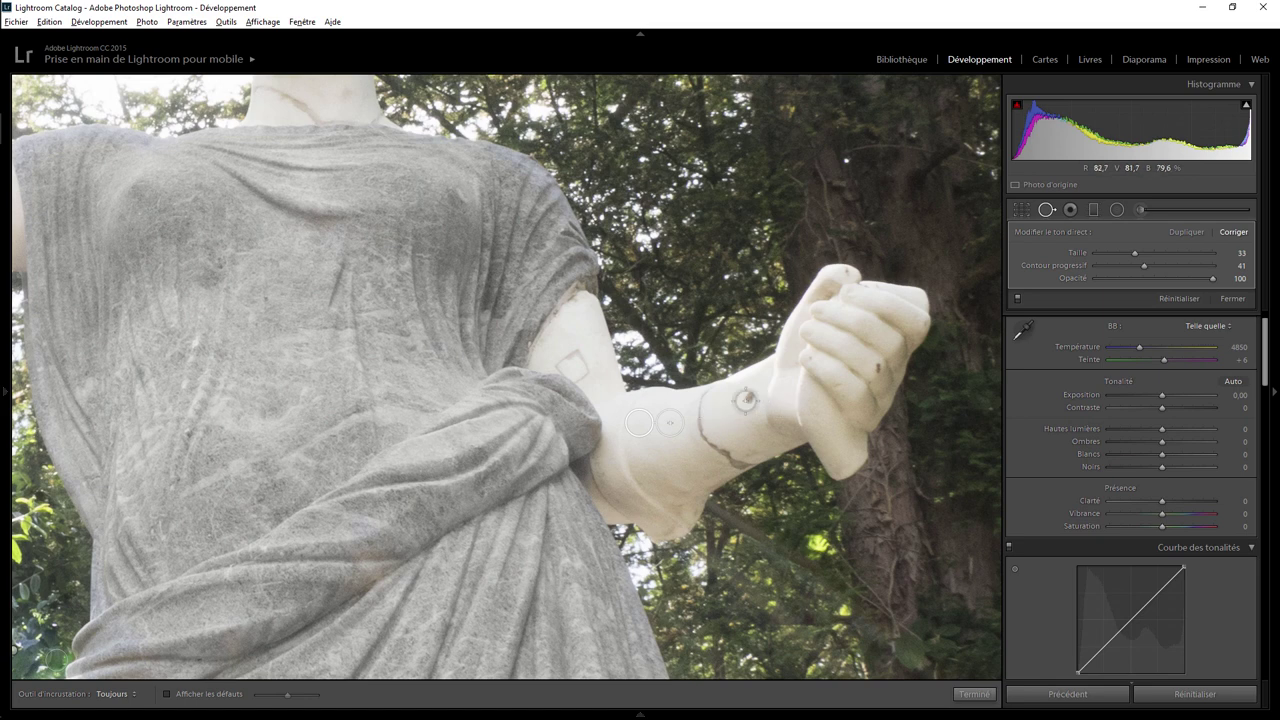
{"action": "left_click", "coordinate": [750, 400]}
{"action": "scroll", "coordinate": [710, 403], "scroll_direction": "down", "scroll_amount": 2}
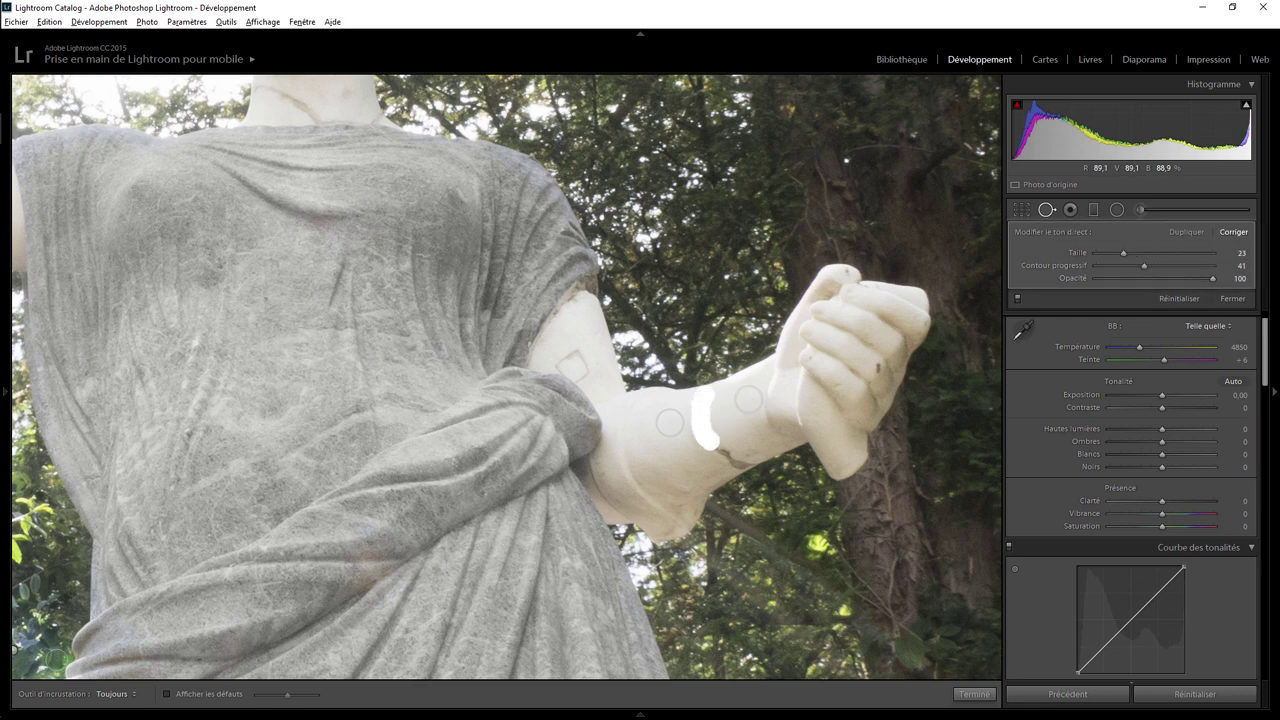
{"action": "left_click_drag", "start_coordinate": [710, 445], "coordinate": [710, 443]}
{"action": "left_click_drag", "start_coordinate": [731, 463], "coordinate": [732, 453]}
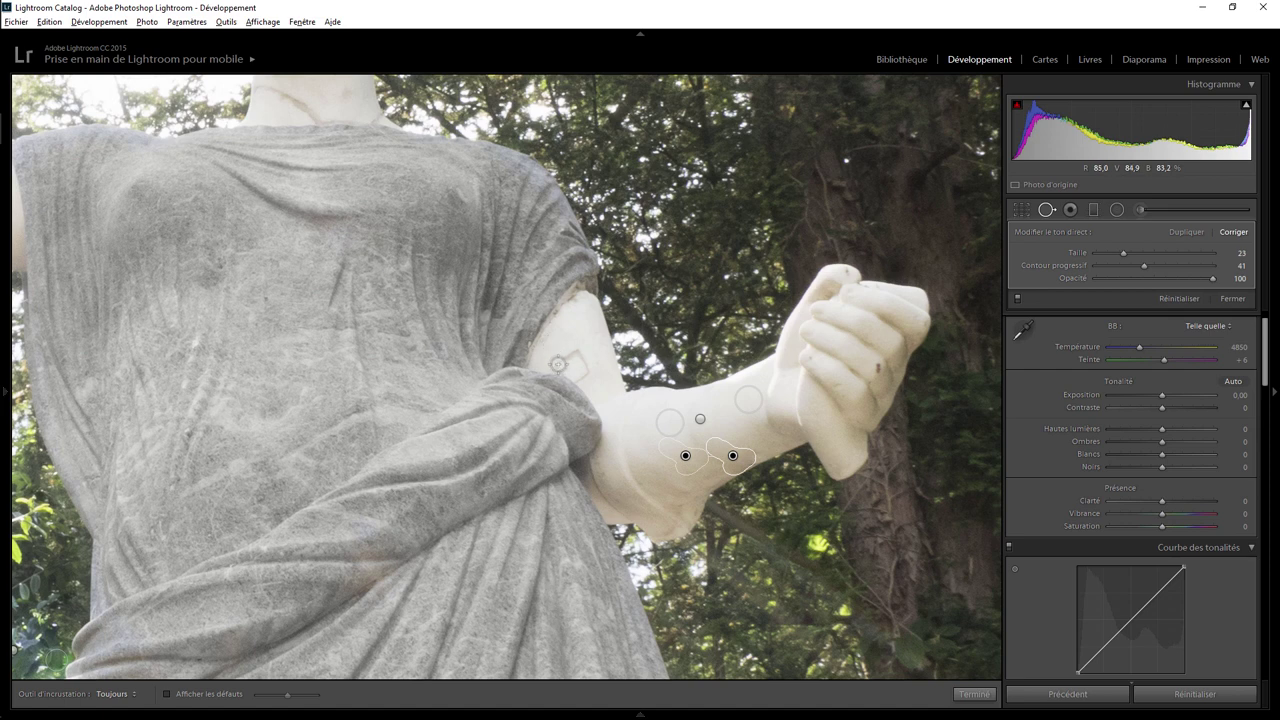
{"action": "left_click_drag", "start_coordinate": [557, 365], "coordinate": [557, 365]}
{"action": "left_click_drag", "start_coordinate": [570, 365], "coordinate": [572, 366]}
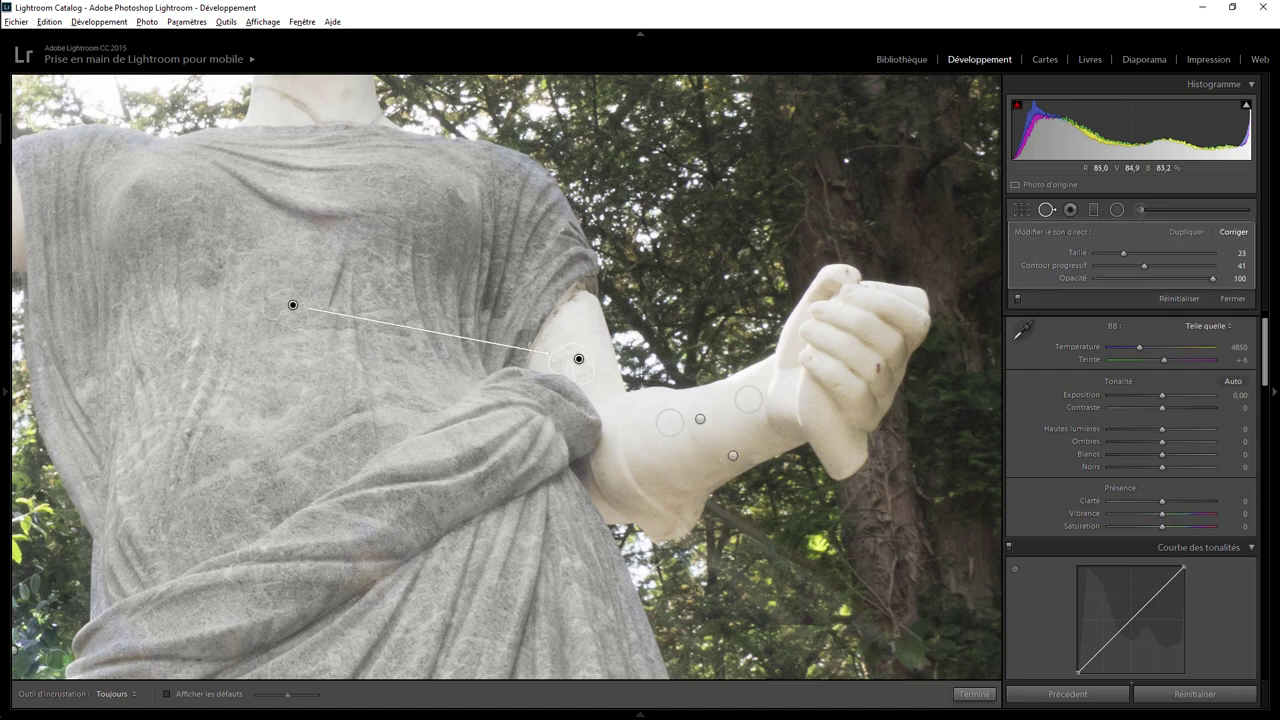
{"action": "mouse_move", "coordinate": [293, 305]}
{"action": "left_mouse_down"}
{"action": "mouse_move", "coordinate": [457, 386]}
{"action": "mouse_move", "coordinate": [670, 465]}
{"action": "left_mouse_up"}
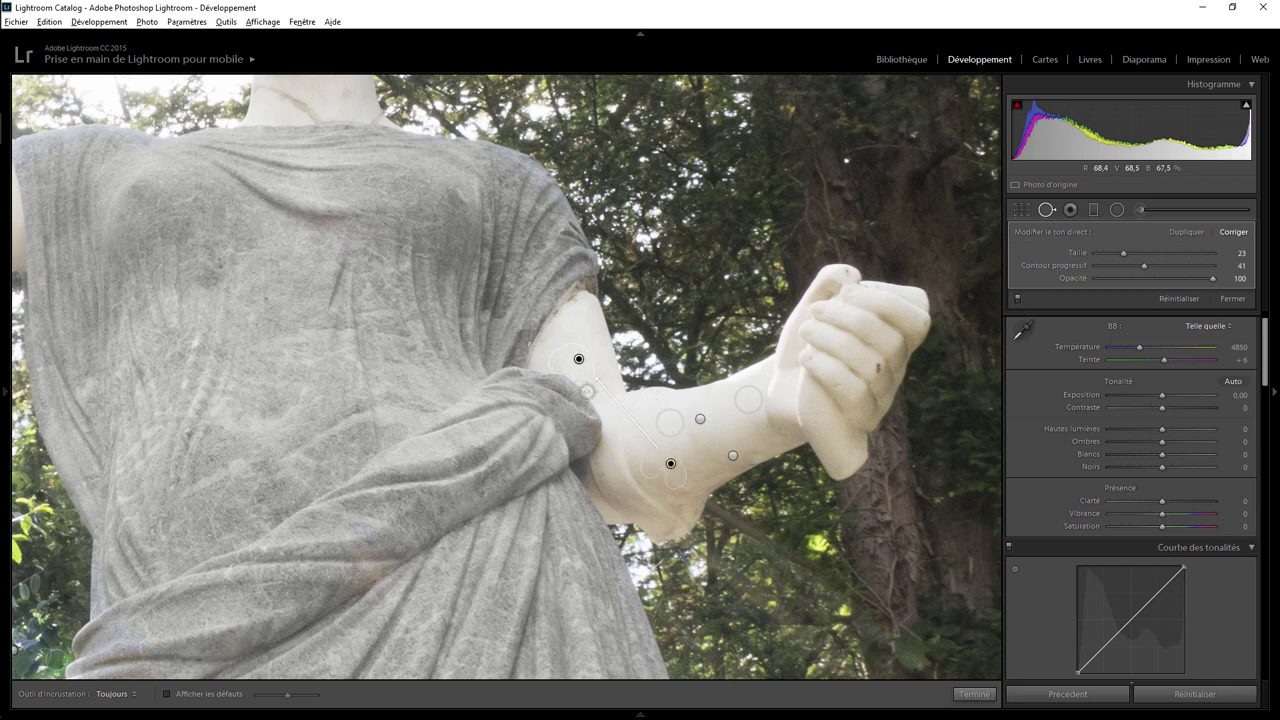
{"action": "left_click", "coordinate": [980, 695]}
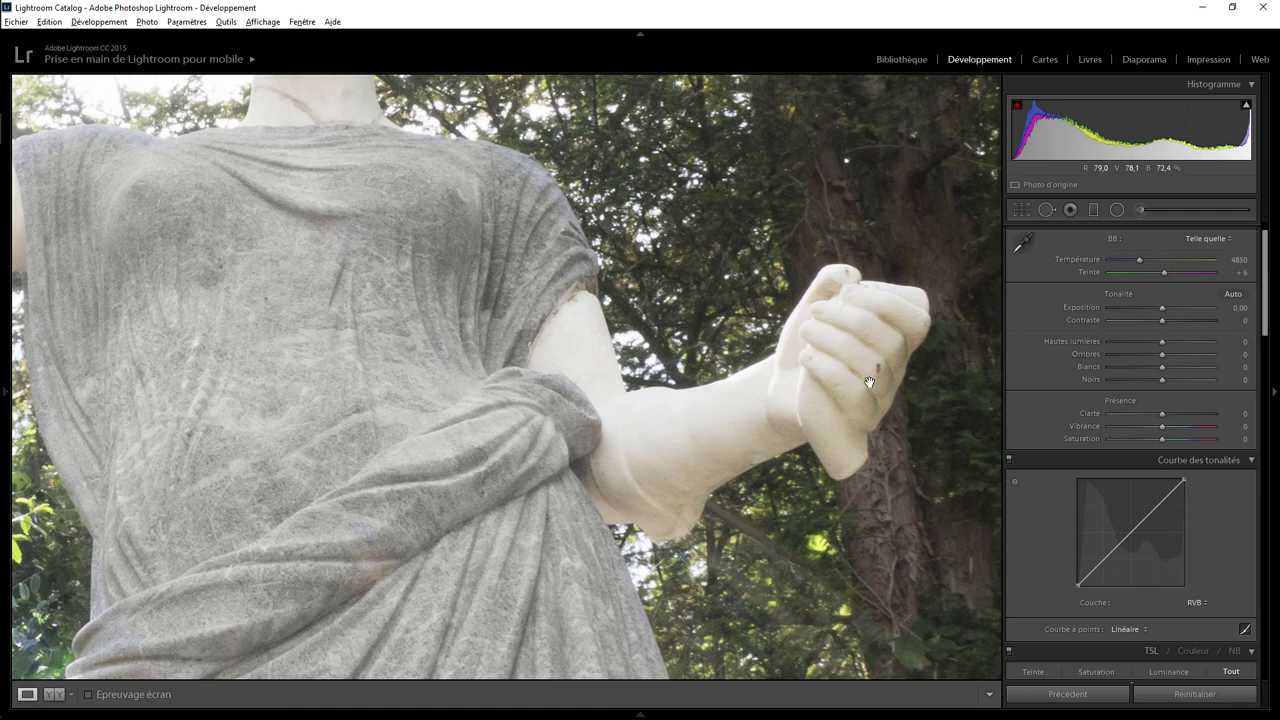
Step: Heal the dark spot on the hand, reposition that heal, and return to the full-photo view
{"action": "left_click", "coordinate": [1045, 210]}
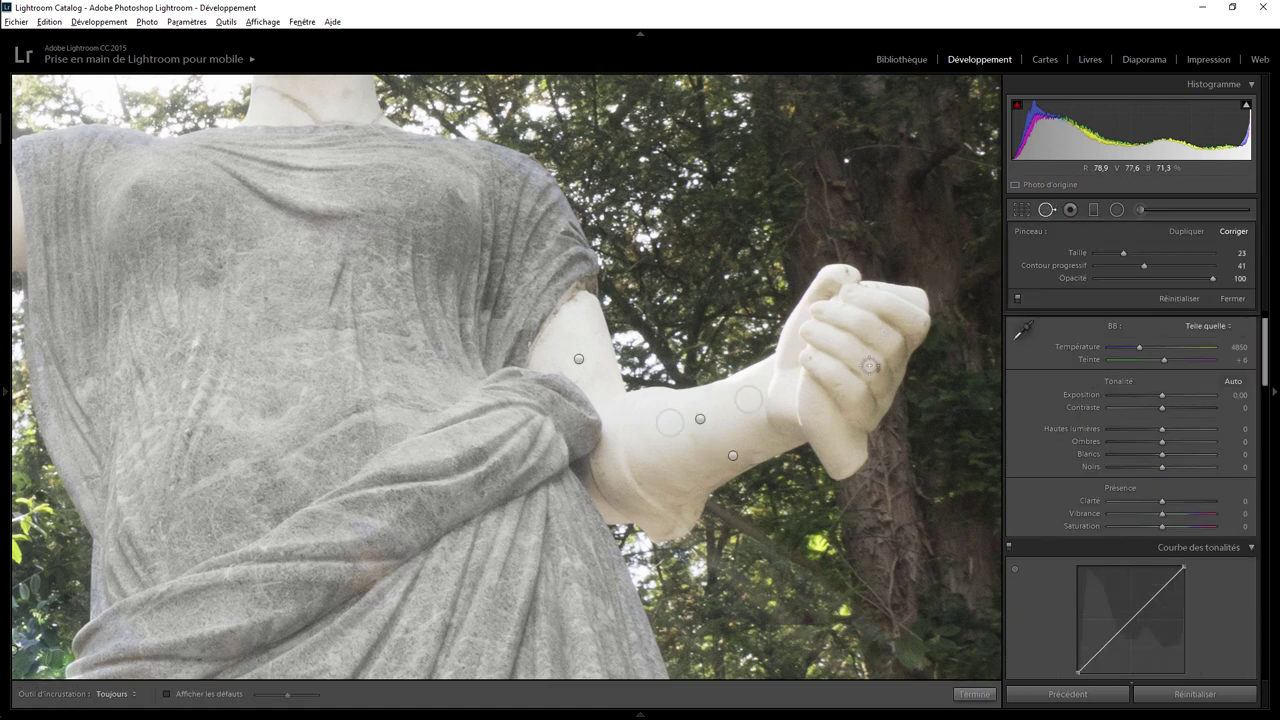
{"action": "left_click", "coordinate": [876, 367]}
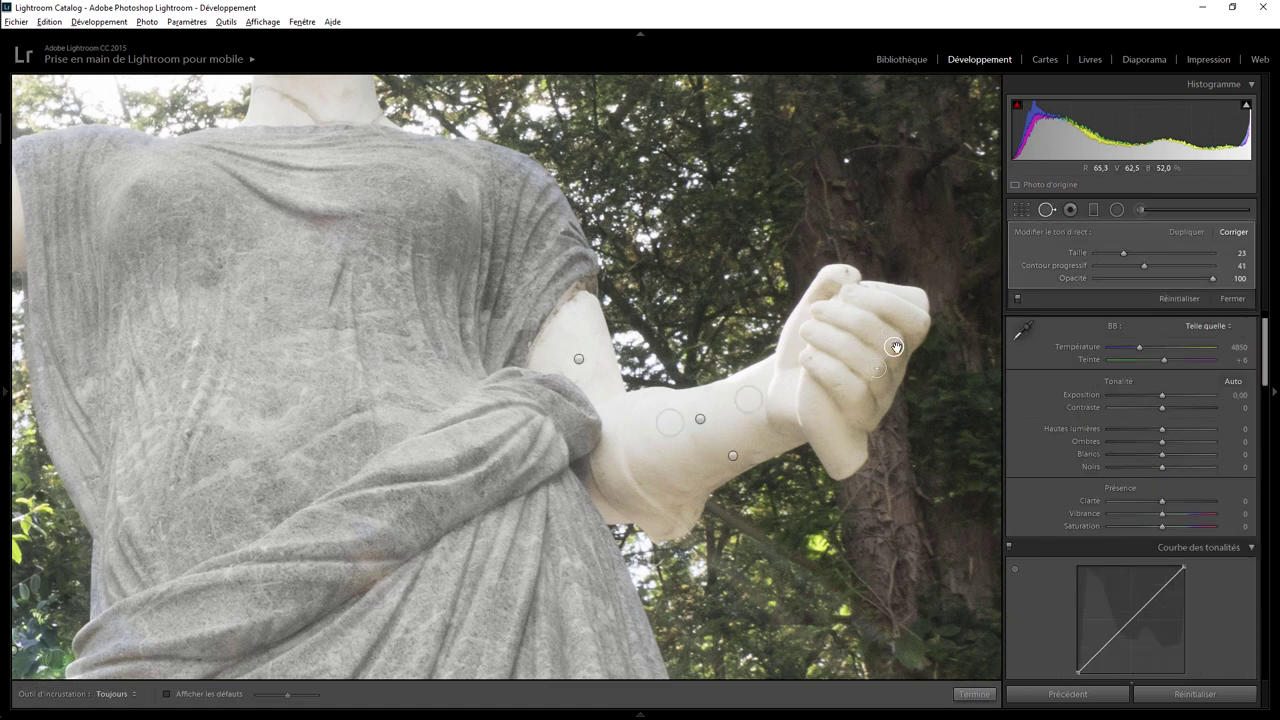
{"action": "left_click_drag", "start_coordinate": [895, 347], "coordinate": [851, 355]}
{"action": "left_click", "coordinate": [974, 694]}
{"action": "left_click", "coordinate": [409, 243]}
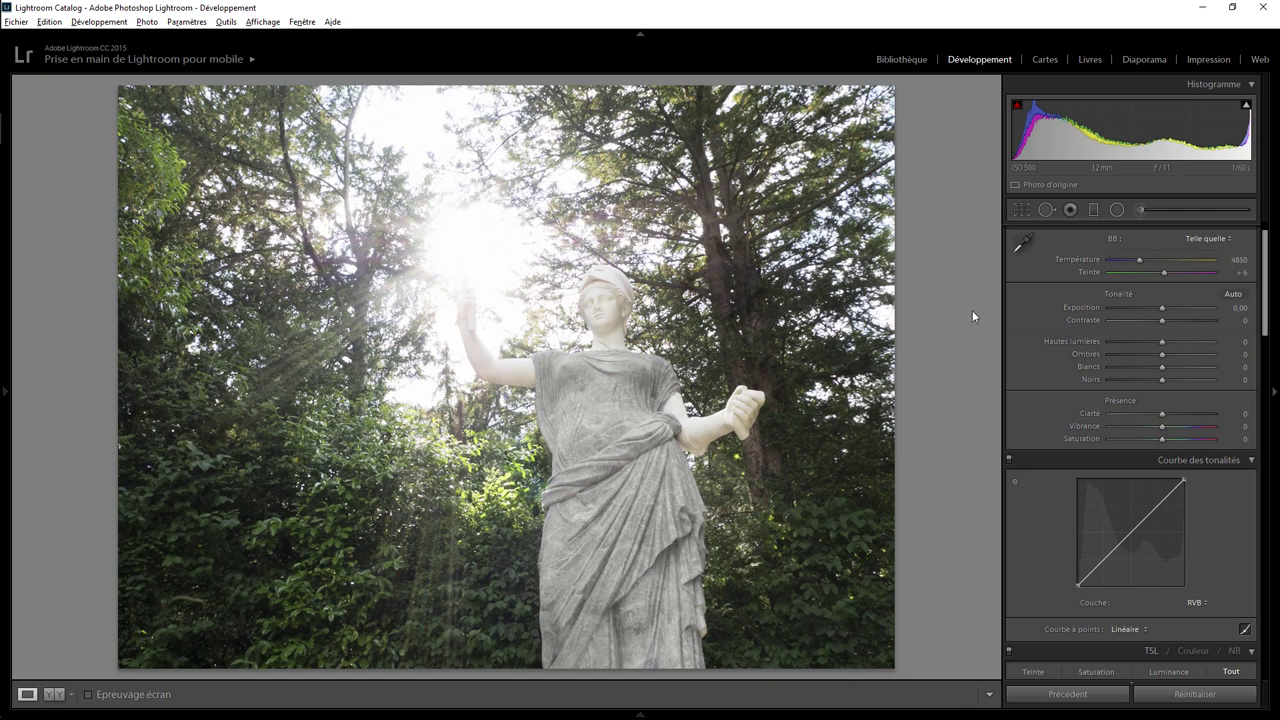
Step: Lower the global Highlights (Hautes lumières) slider to about −89
{"action": "mouse_move", "coordinate": [1162, 341]}
{"action": "left_mouse_down"}
{"action": "mouse_move", "coordinate": [1086, 346]}
{"action": "mouse_move", "coordinate": [1166, 342]}
{"action": "mouse_move", "coordinate": [1117, 347]}
{"action": "left_mouse_up"}
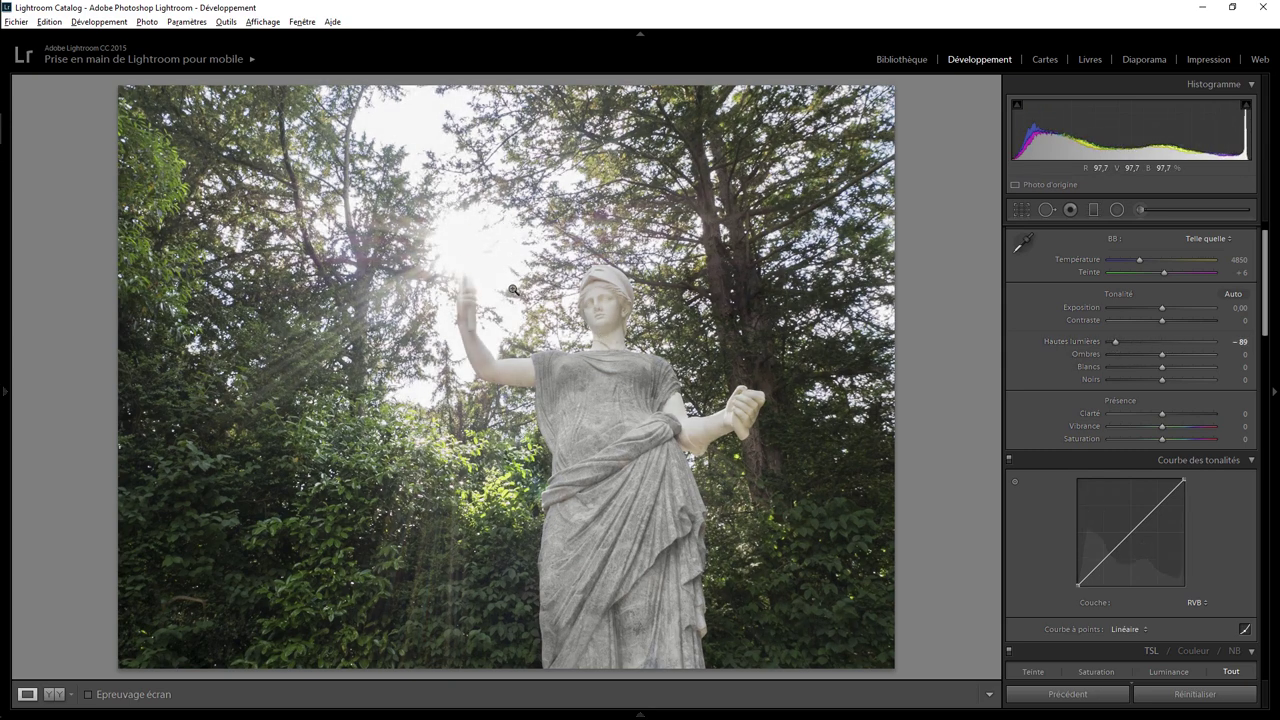
{"action": "left_click_drag", "start_coordinate": [1265, 340], "coordinate": [1272, 578]}
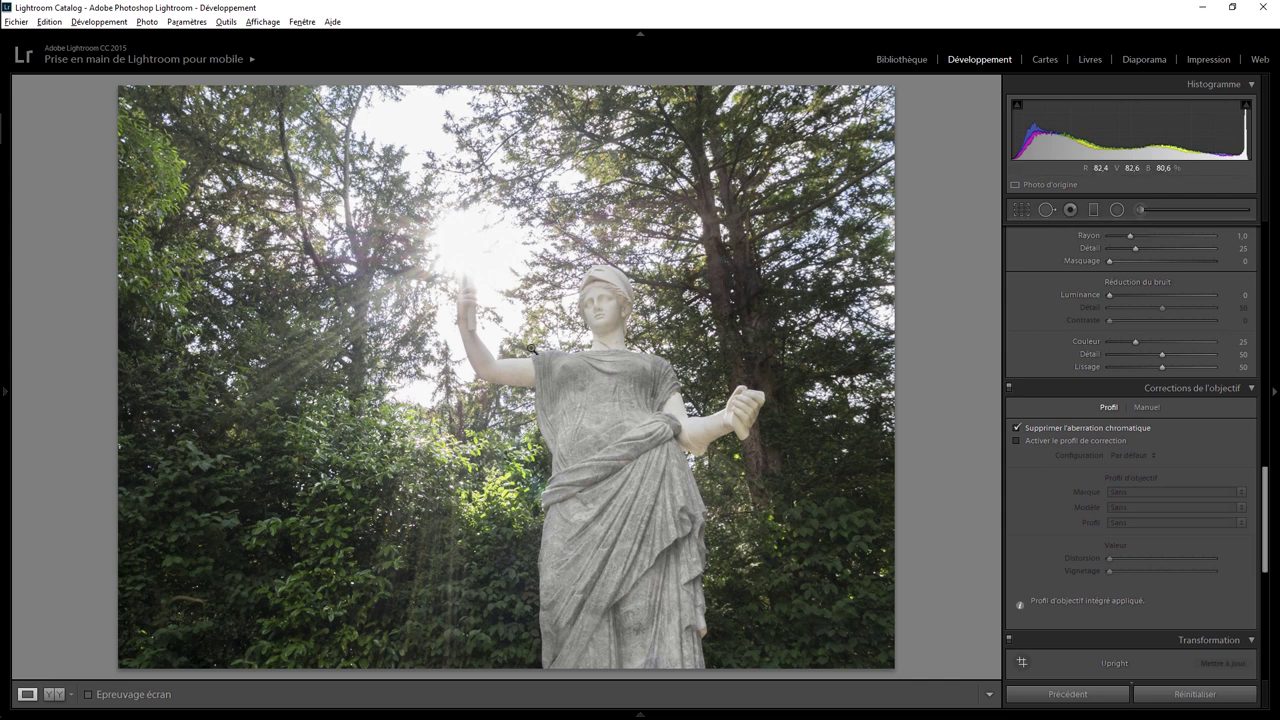
Step: Paint size-77 heal spots over the flare beside the raised hand, deleting one misplaced heal
{"action": "left_click", "coordinate": [1049, 211]}
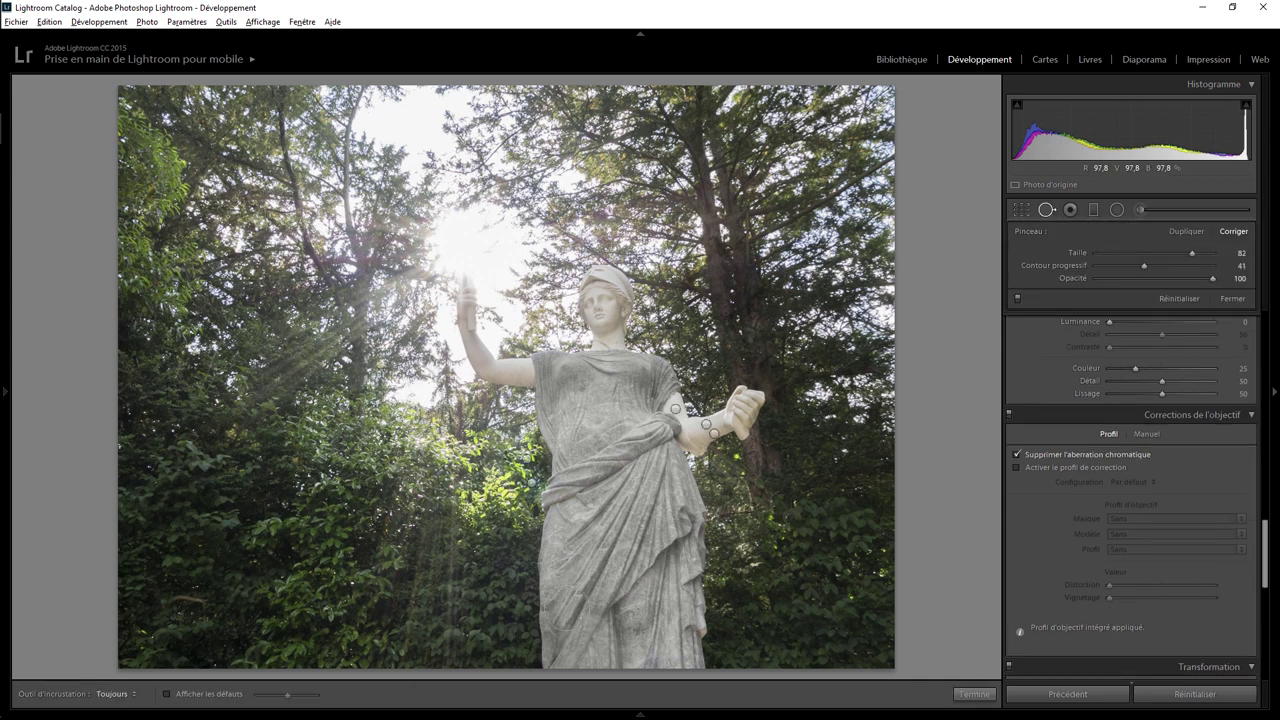
{"action": "scroll", "coordinate": [420, 390], "scroll_direction": "up", "scroll_amount": 1}
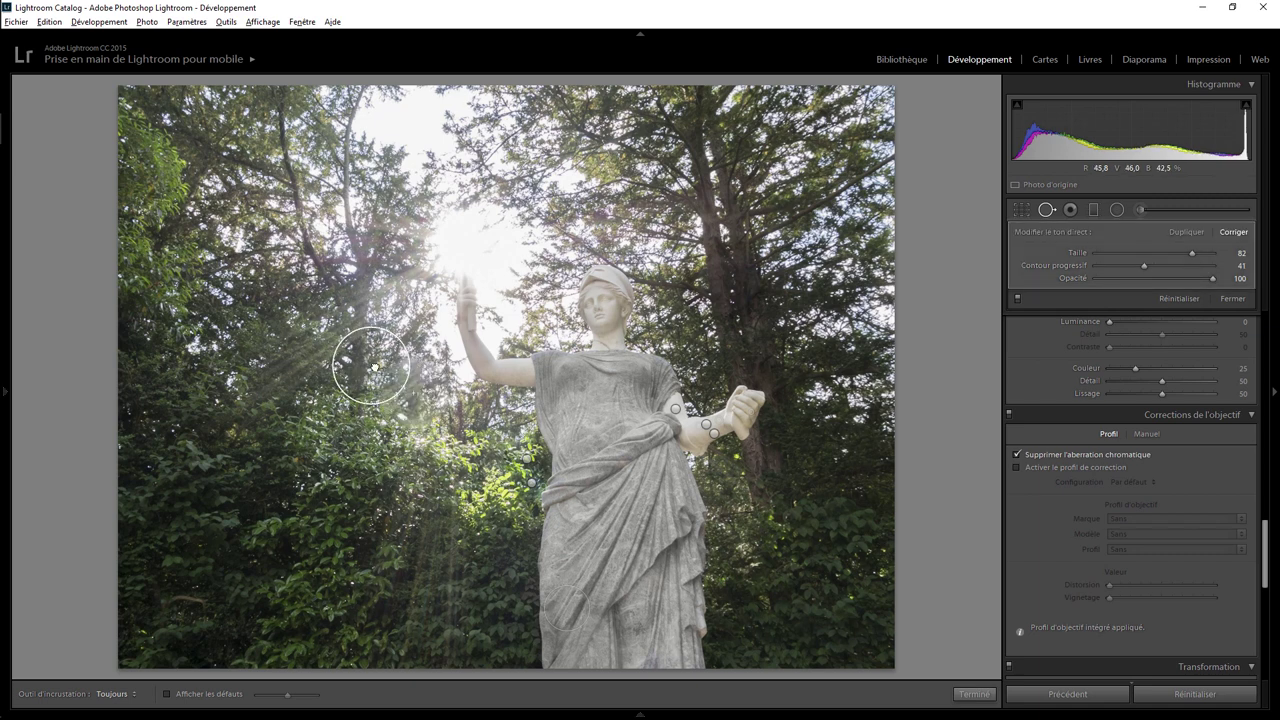
{"action": "left_click", "coordinate": [410, 390]}
{"action": "mouse_move", "coordinate": [345, 300]}
{"action": "left_mouse_down"}
{"action": "mouse_move", "coordinate": [287, 187]}
{"action": "mouse_move", "coordinate": [296, 158]}
{"action": "mouse_move", "coordinate": [296, 229]}
{"action": "left_mouse_up"}
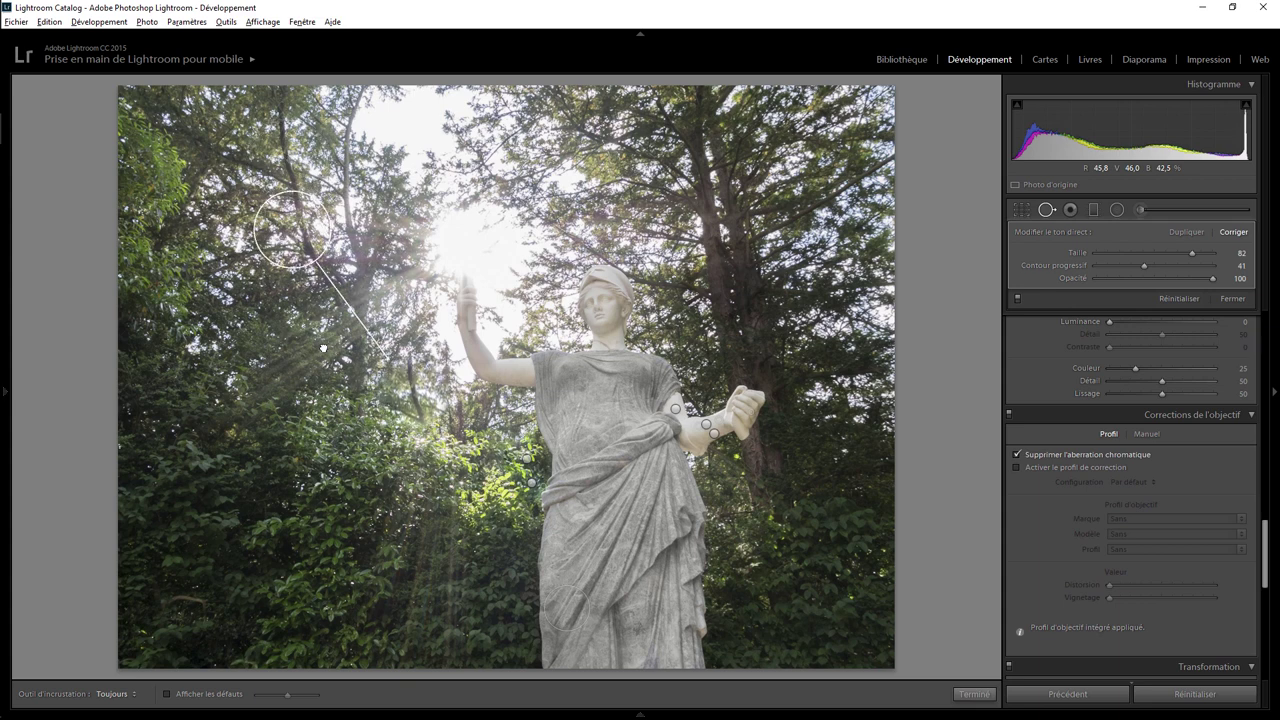
{"action": "key", "text": "Delete"}
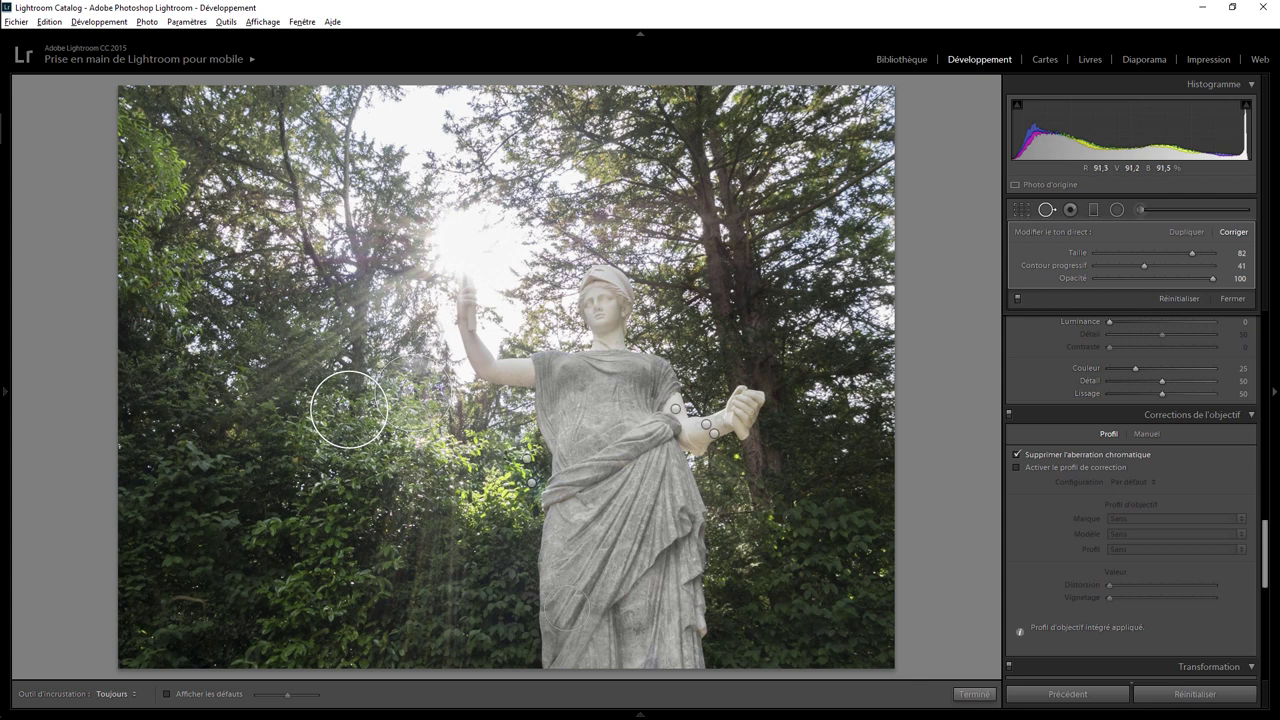
{"action": "scroll", "coordinate": [440, 312], "scroll_direction": "down", "scroll_amount": 1}
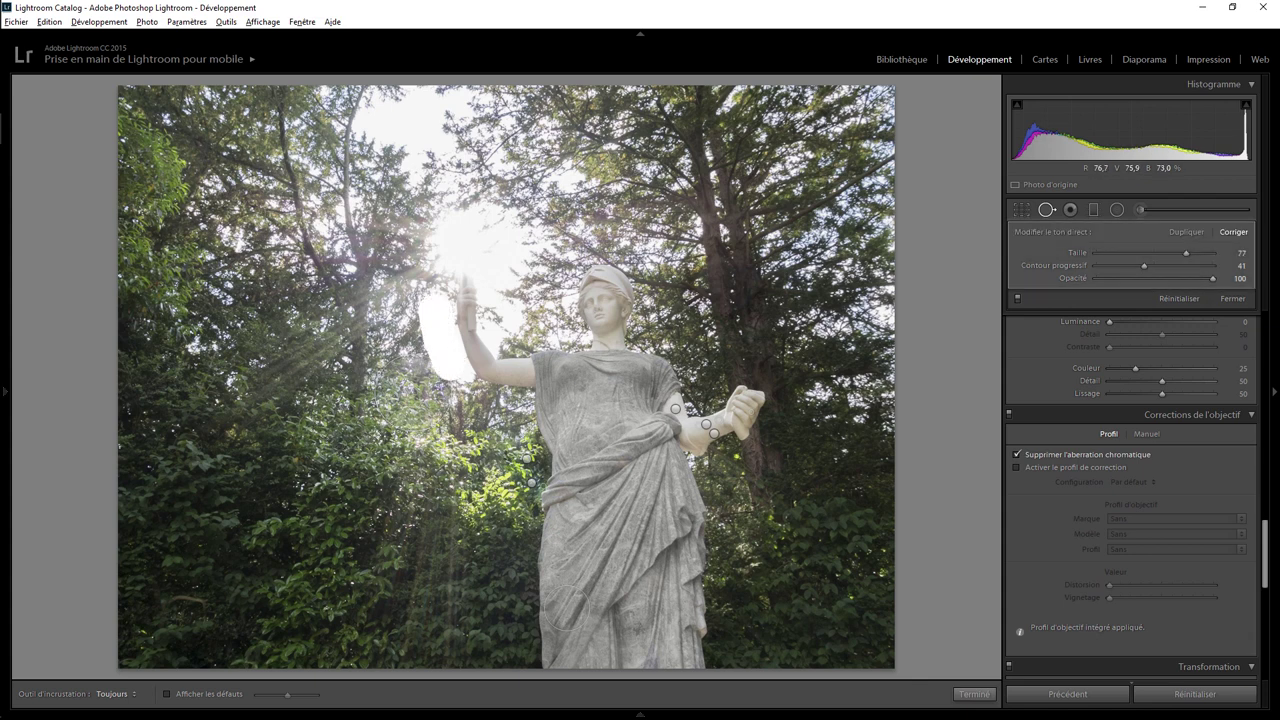
{"action": "left_click_drag", "start_coordinate": [452, 368], "coordinate": [460, 398]}
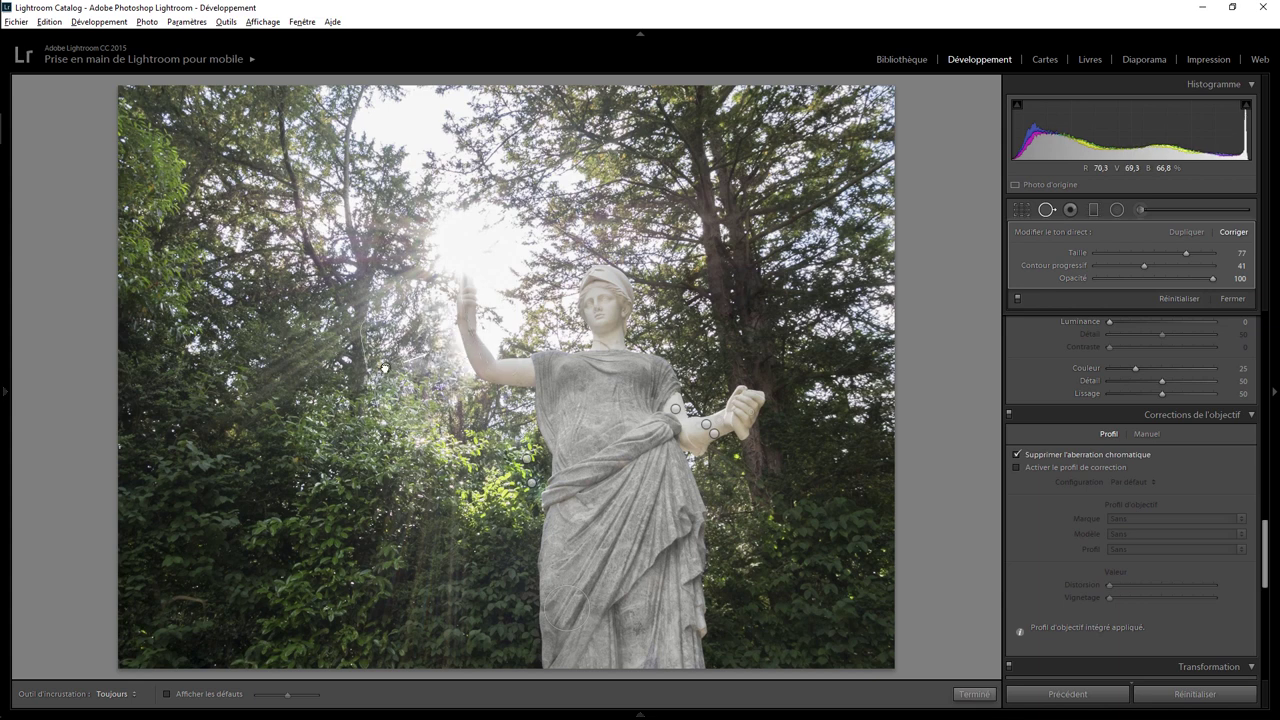
{"action": "mouse_move", "coordinate": [445, 347]}
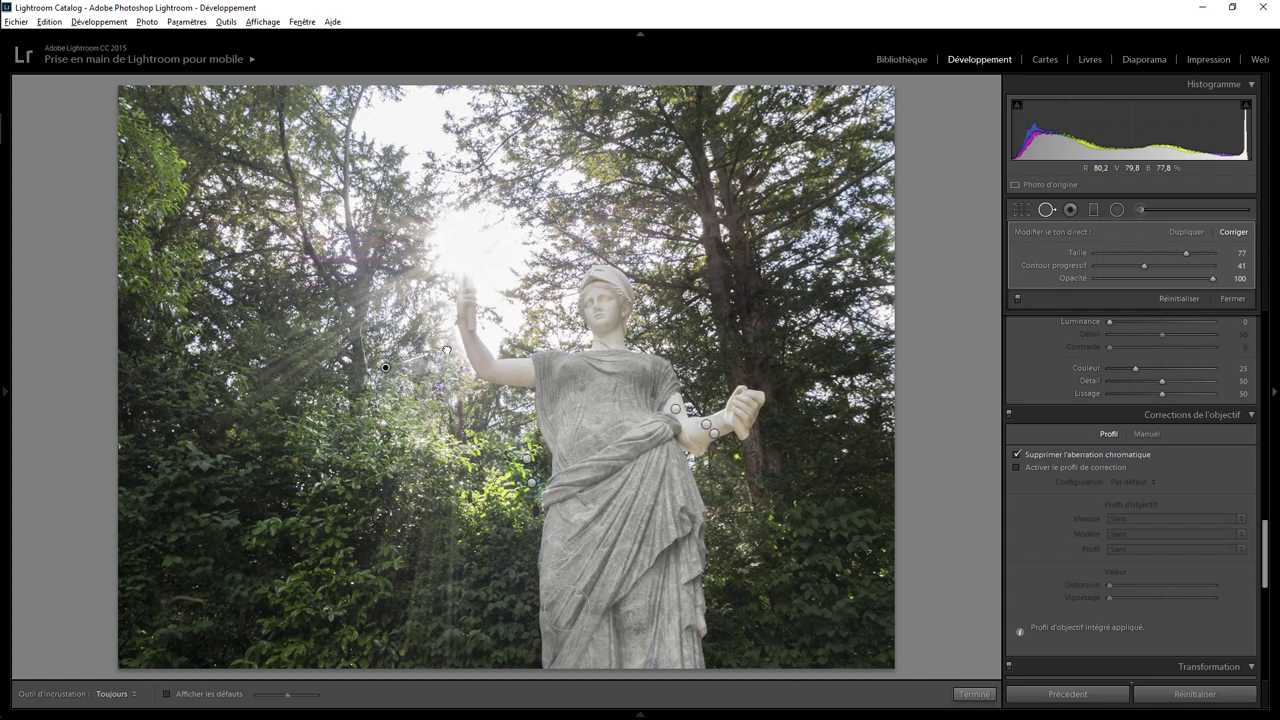
{"action": "left_click", "coordinate": [974, 694]}
{"action": "left_click", "coordinate": [477, 343]}
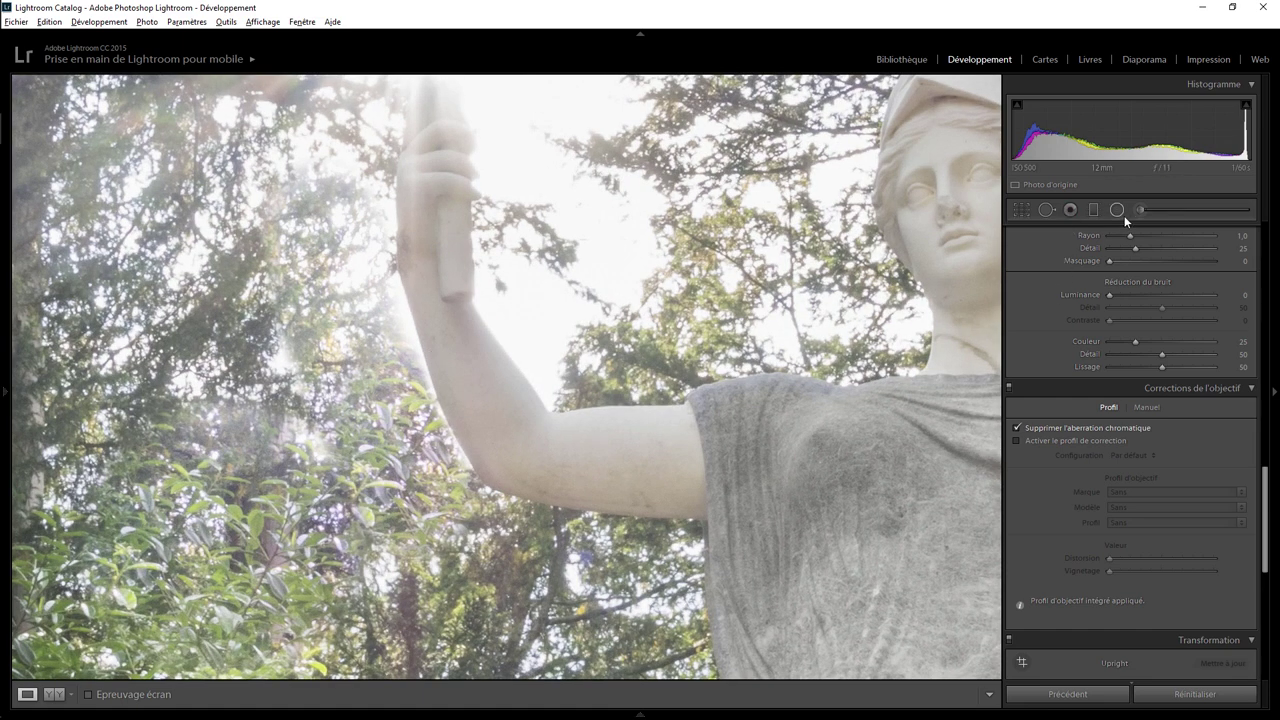
{"action": "left_click", "coordinate": [1046, 209]}
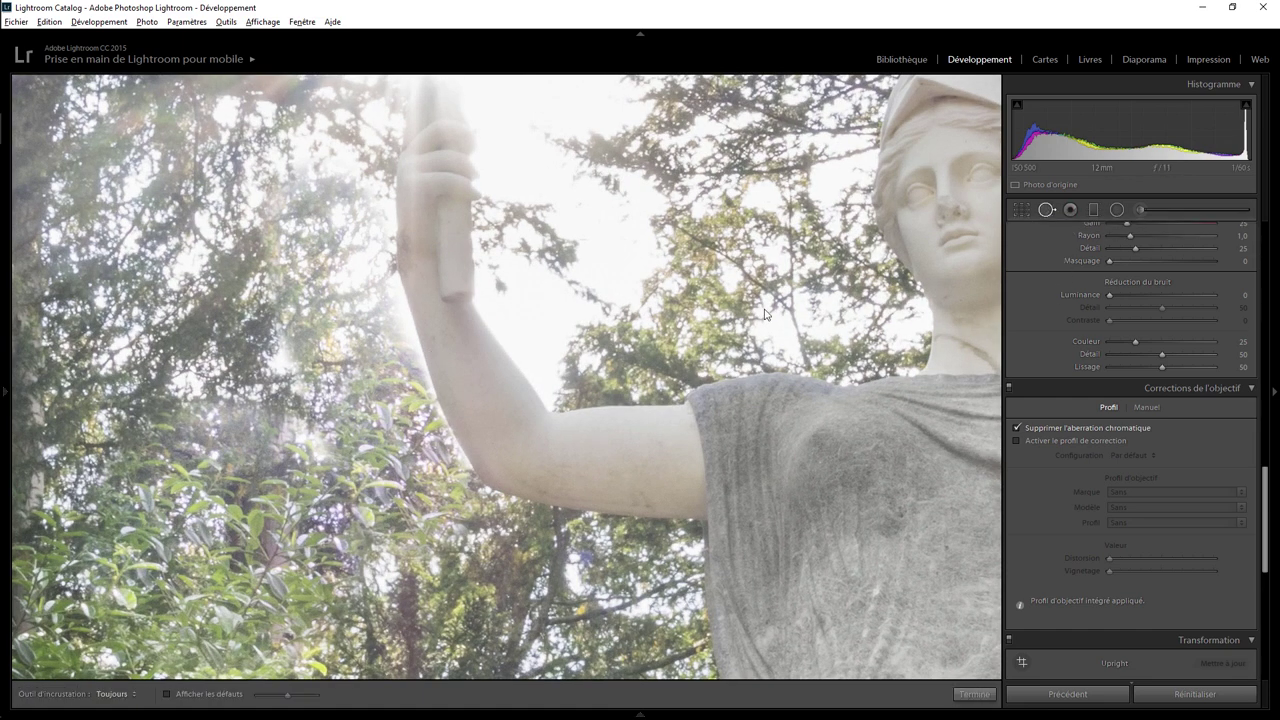
{"action": "left_click", "coordinate": [351, 366]}
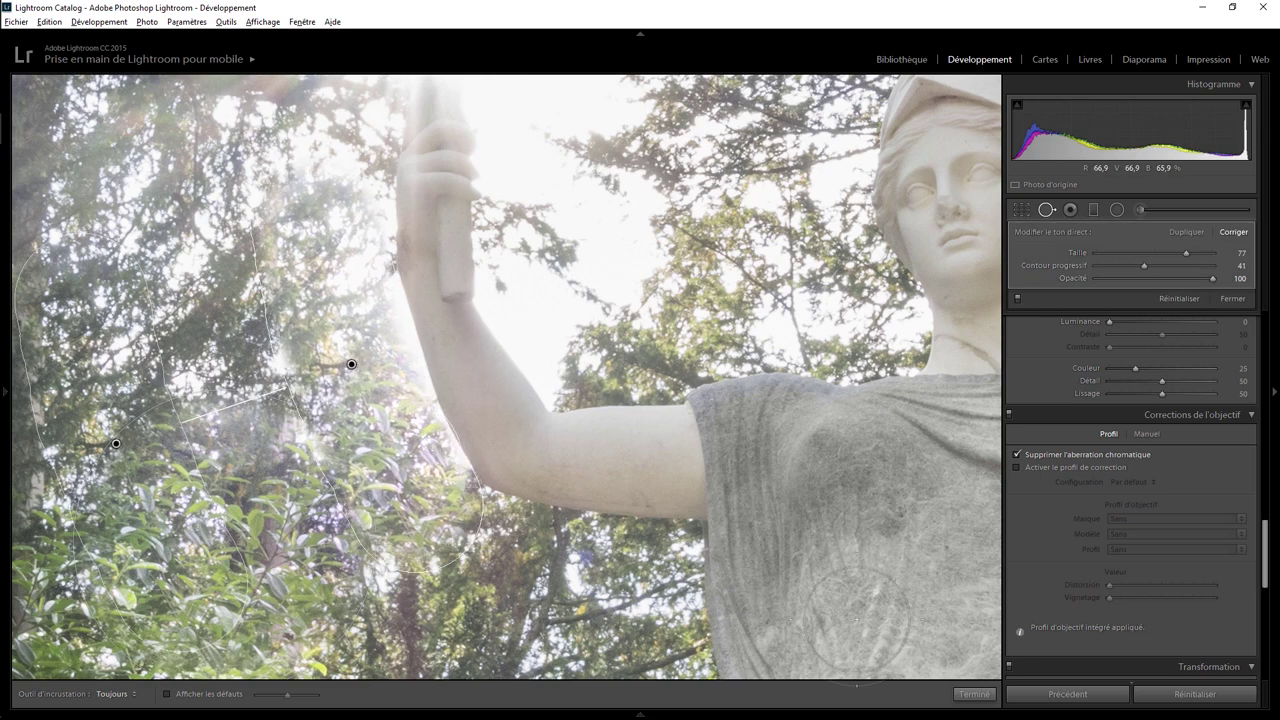
{"action": "left_click", "coordinate": [974, 694]}
{"action": "left_click", "coordinate": [577, 337]}
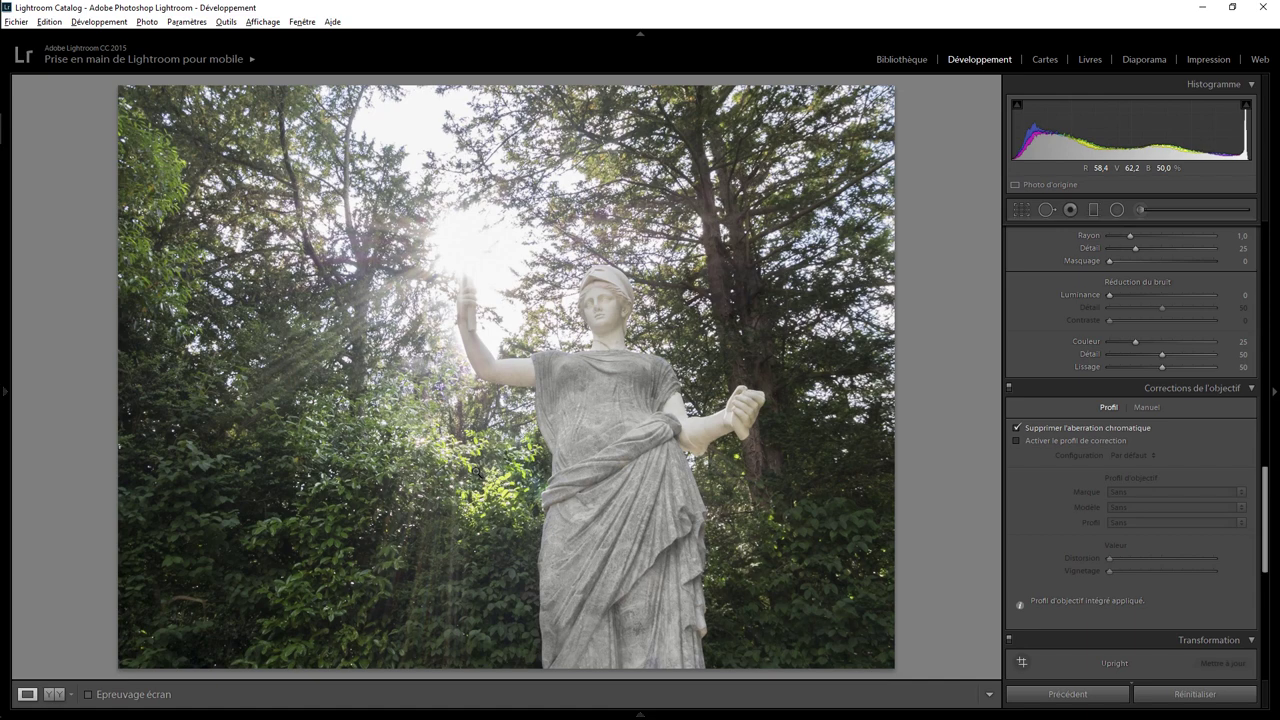
Step: Zoomed in, heal the sky beside the statue's head using tree texture as the source
{"action": "left_click", "coordinate": [519, 336]}
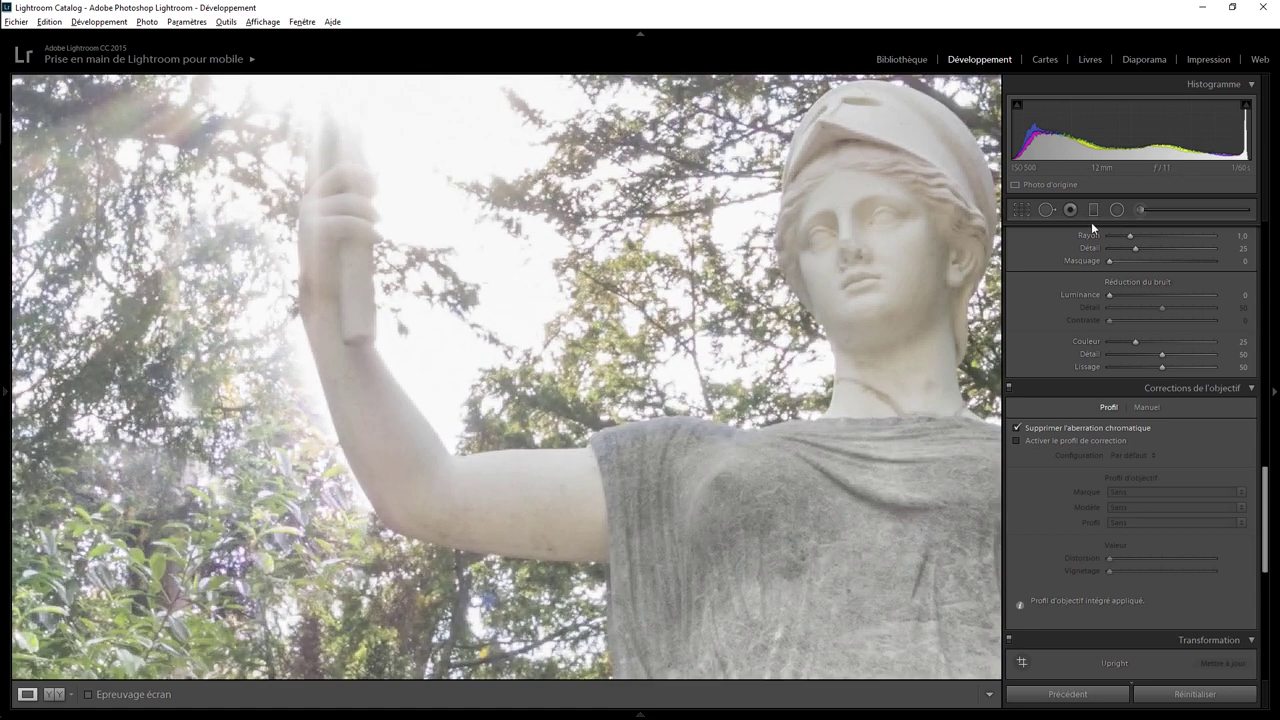
{"action": "left_click", "coordinate": [1047, 210]}
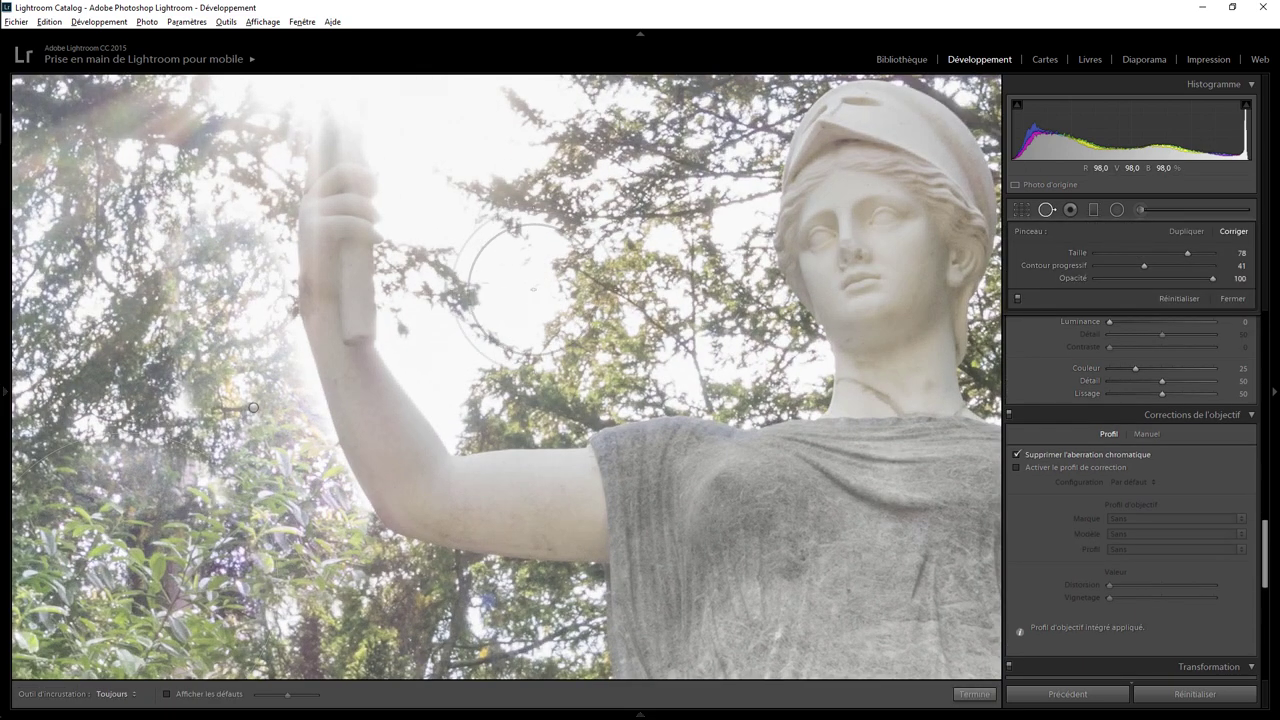
{"action": "left_click", "coordinate": [522, 286]}
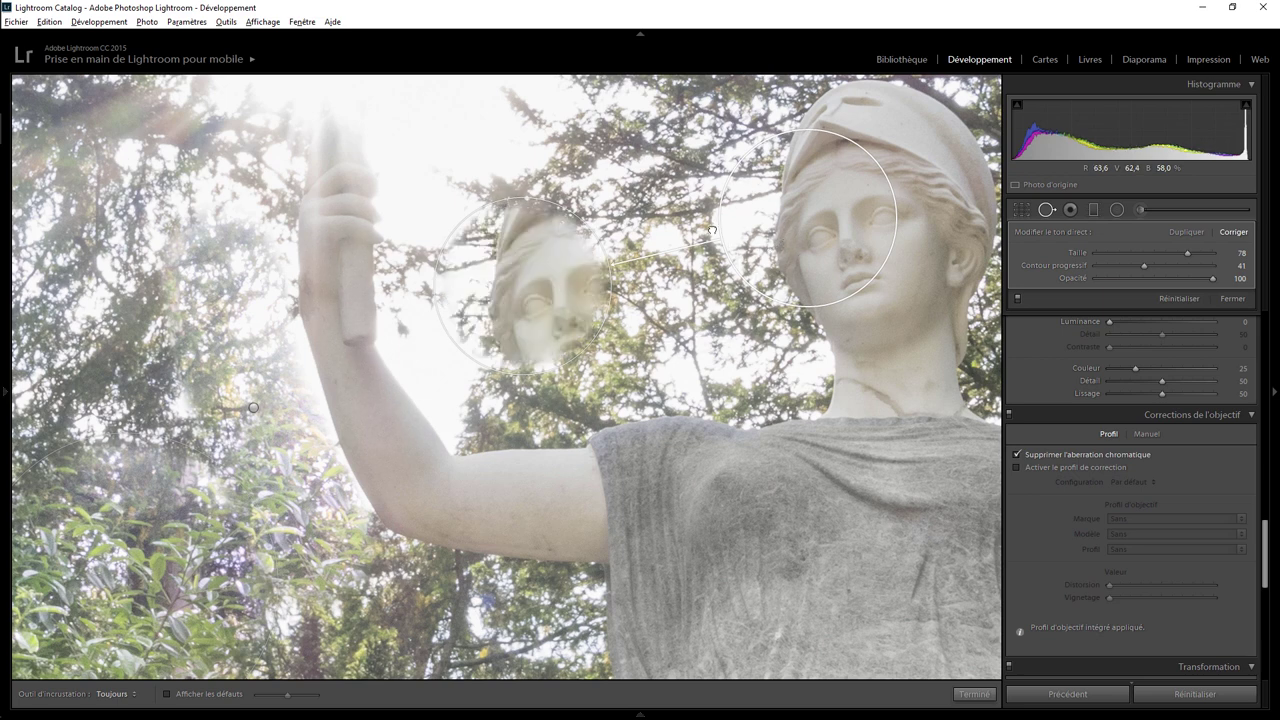
{"action": "mouse_move", "coordinate": [835, 218]}
{"action": "left_mouse_down"}
{"action": "mouse_move", "coordinate": [634, 213]}
{"action": "mouse_move", "coordinate": [647, 188]}
{"action": "mouse_move", "coordinate": [588, 176]}
{"action": "left_mouse_up"}
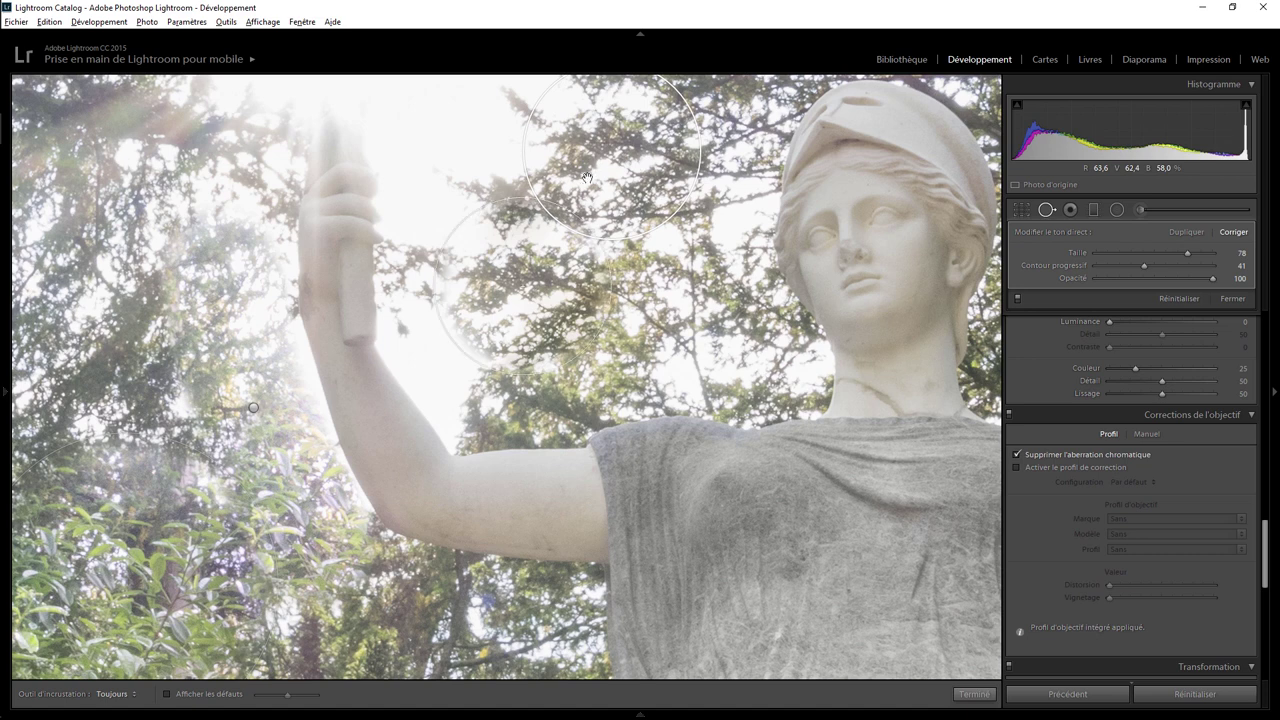
Step: Paint a size-75 heal over the glow beside the raised arm, adjust its source, and zoom out
{"action": "scroll", "coordinate": [423, 333], "scroll_direction": "down", "scroll_amount": 2}
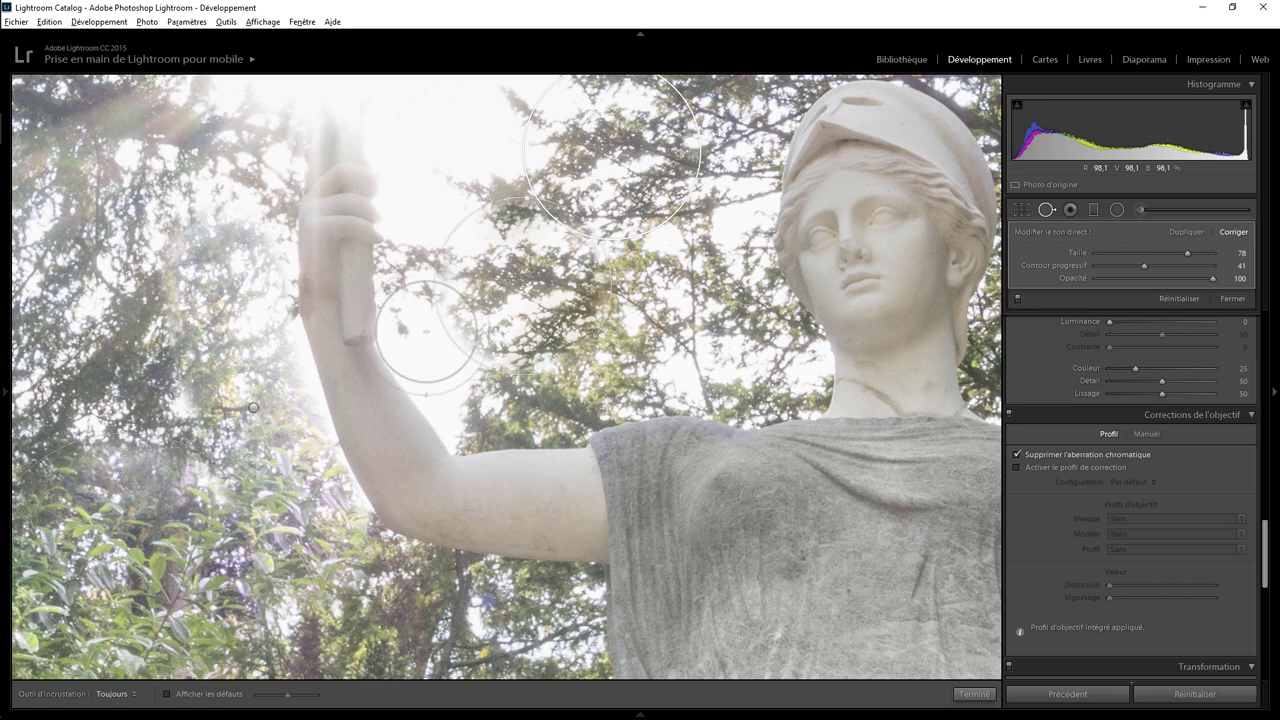
{"action": "scroll", "coordinate": [423, 330], "scroll_direction": "down", "scroll_amount": 2}
{"action": "scroll", "coordinate": [422, 328], "scroll_direction": "down", "scroll_amount": 2}
{"action": "scroll", "coordinate": [422, 325], "scroll_direction": "down", "scroll_amount": 2}
{"action": "scroll", "coordinate": [420, 320], "scroll_direction": "down", "scroll_amount": 1}
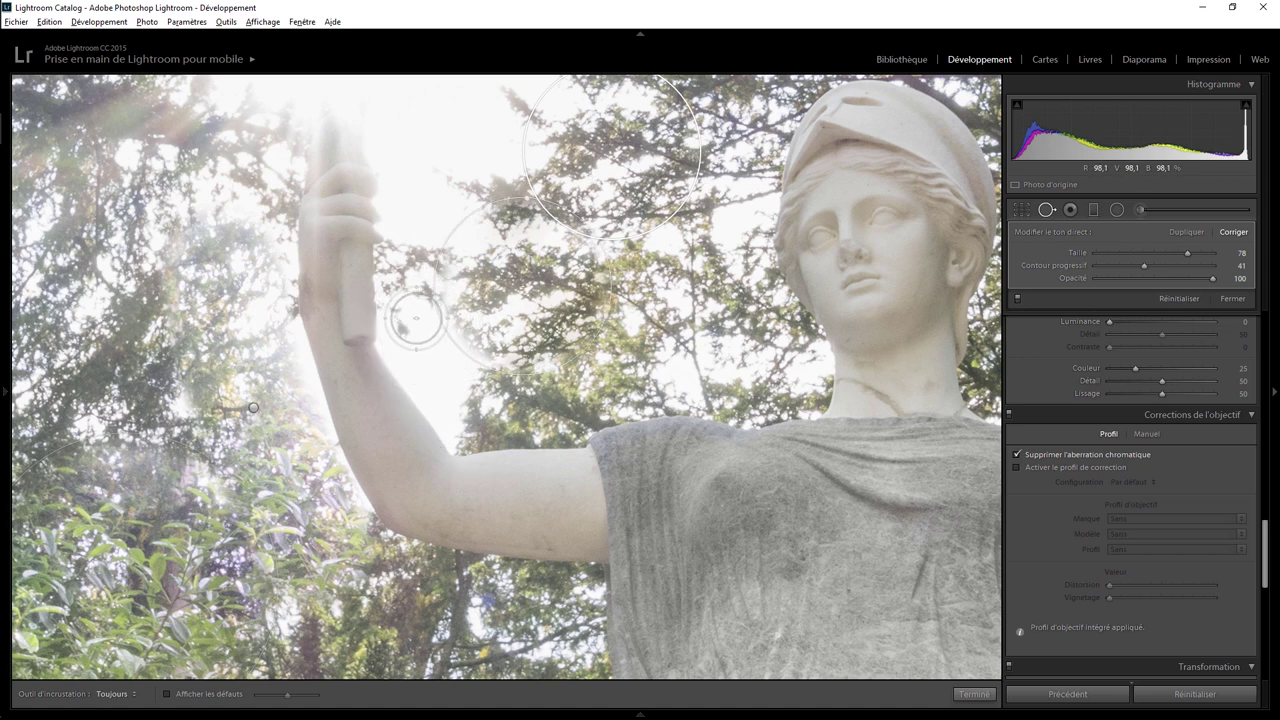
{"action": "left_click", "coordinate": [414, 316]}
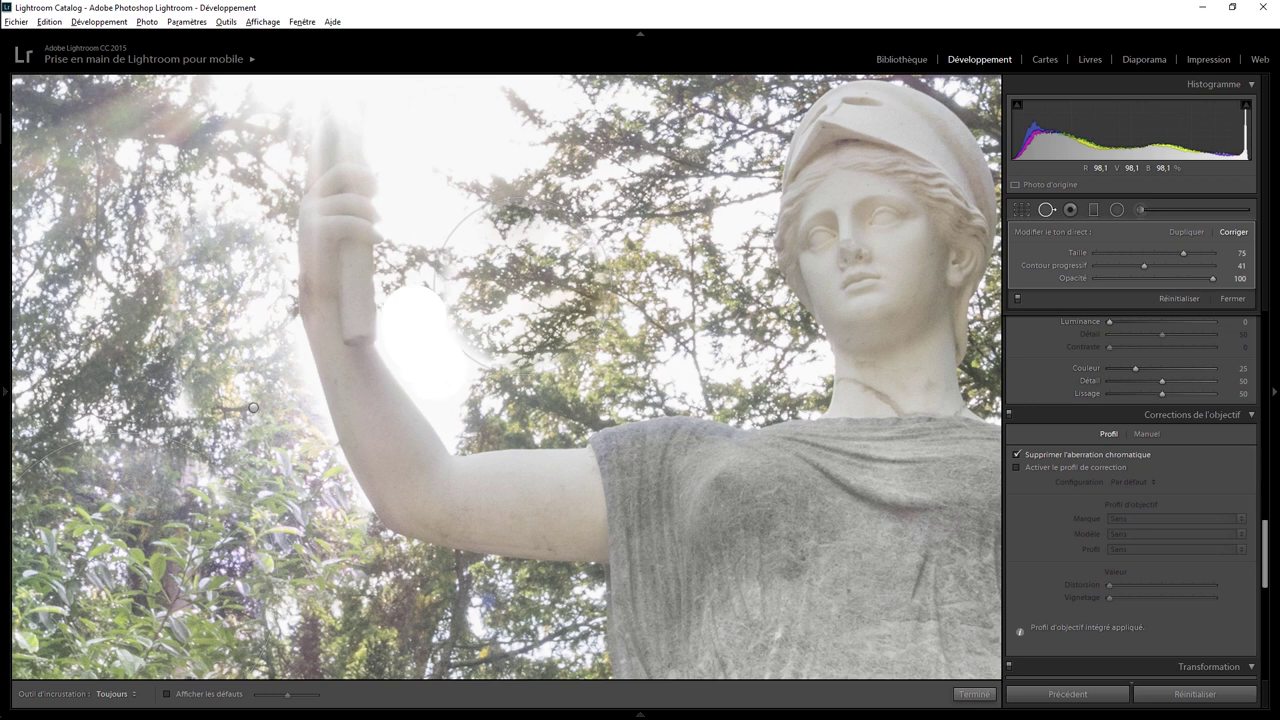
{"action": "left_click_drag", "start_coordinate": [440, 350], "coordinate": [443, 272]}
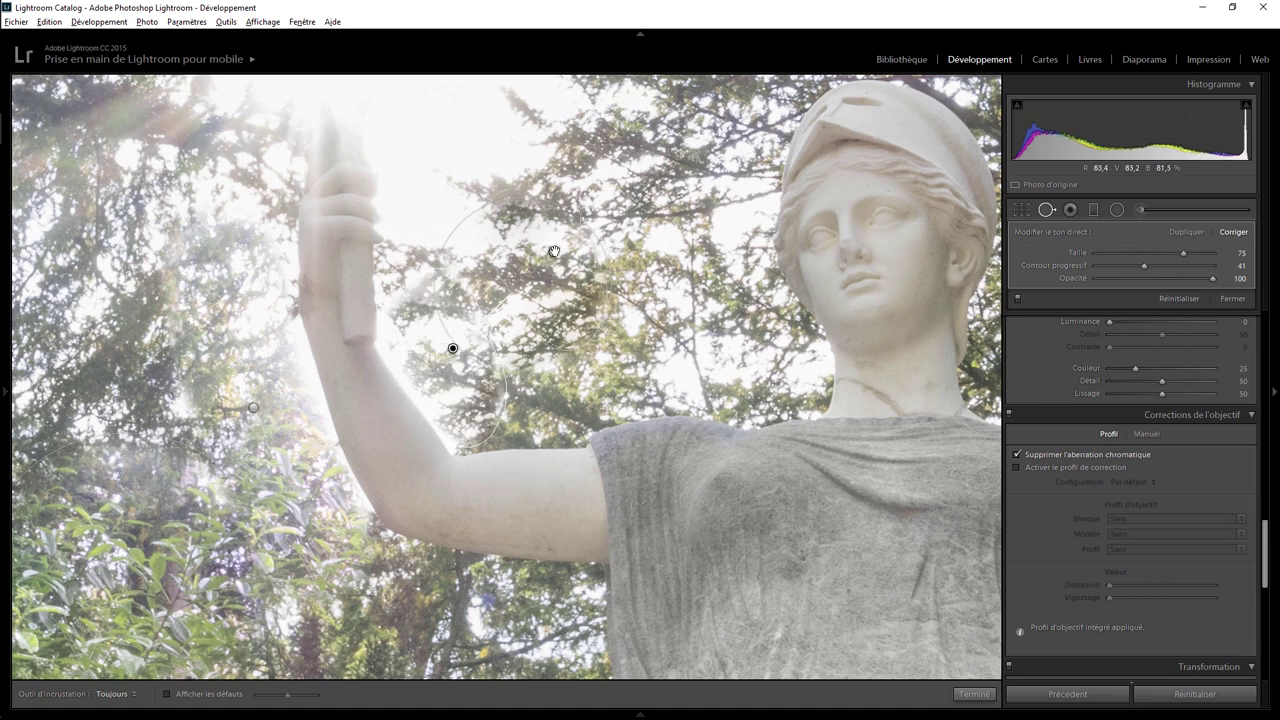
{"action": "left_click_drag", "start_coordinate": [554, 251], "coordinate": [516, 334]}
{"action": "left_click", "coordinate": [975, 694]}
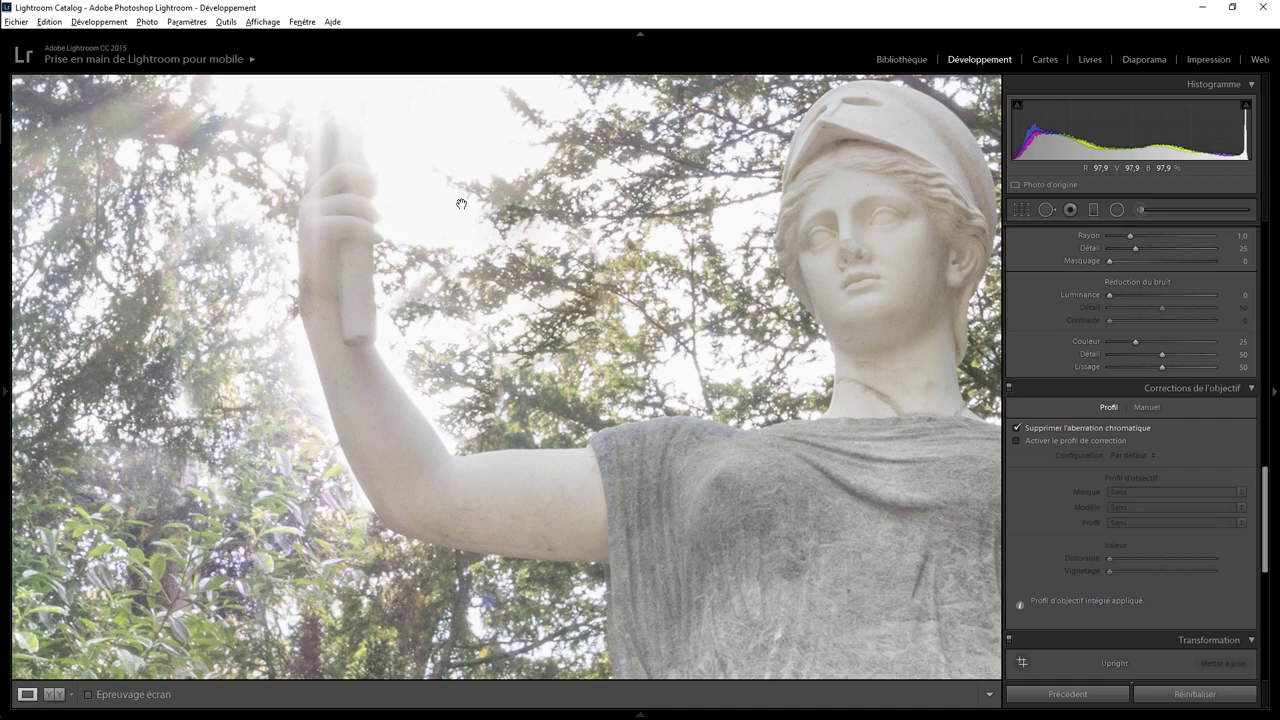
{"action": "left_click", "coordinate": [461, 204]}
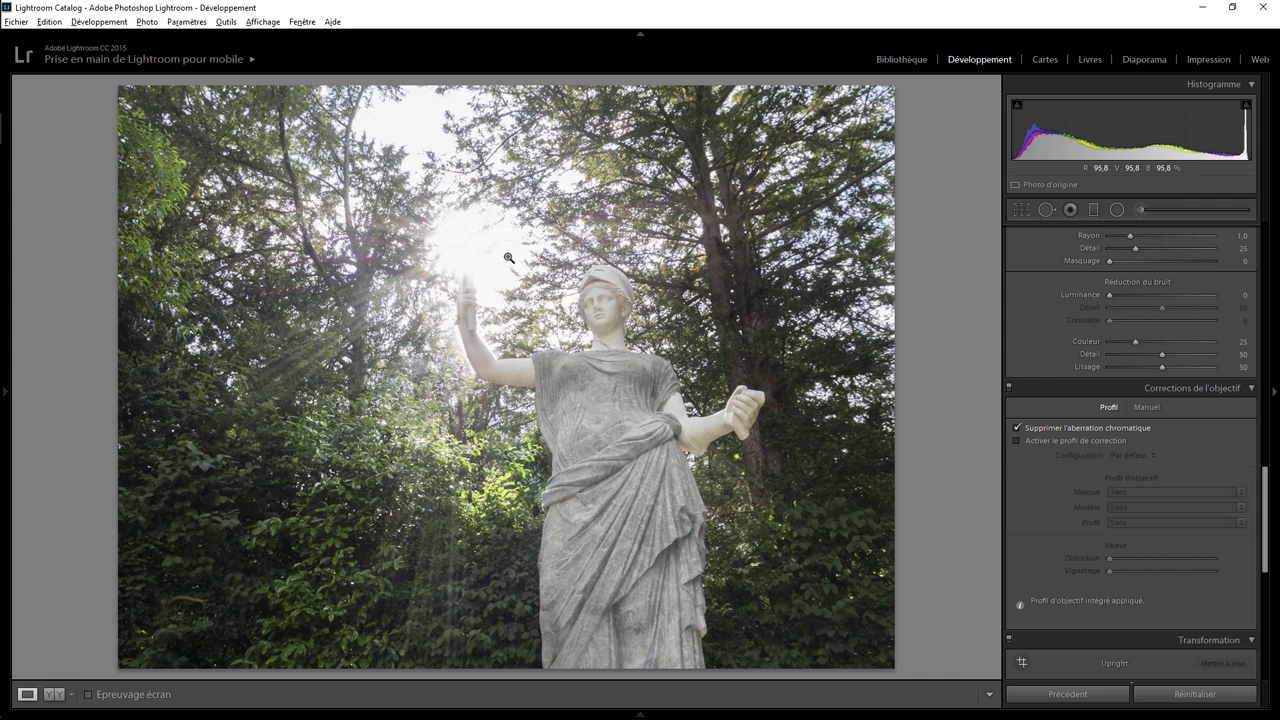
Step: Move the existing heal spot beside the raised hand up and to the right
{"action": "left_click", "coordinate": [1046, 210]}
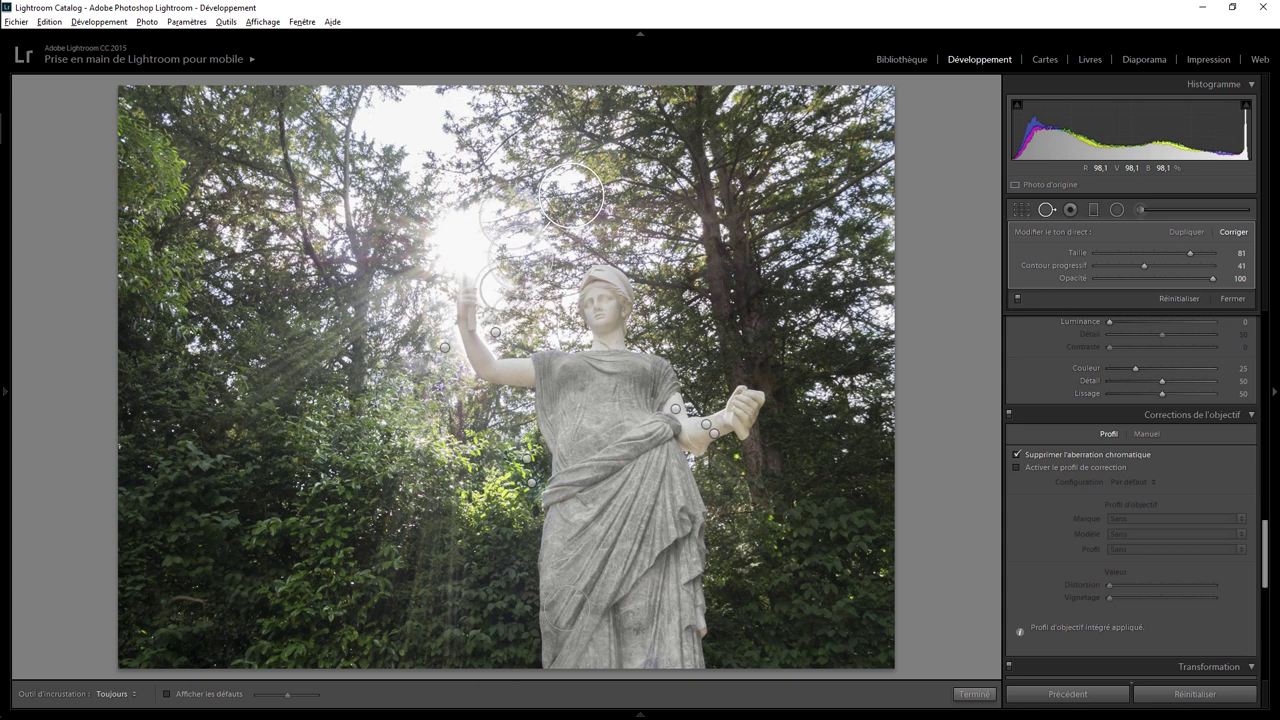
{"action": "key", "text": "Escape"}
{"action": "left_click", "coordinate": [500, 293]}
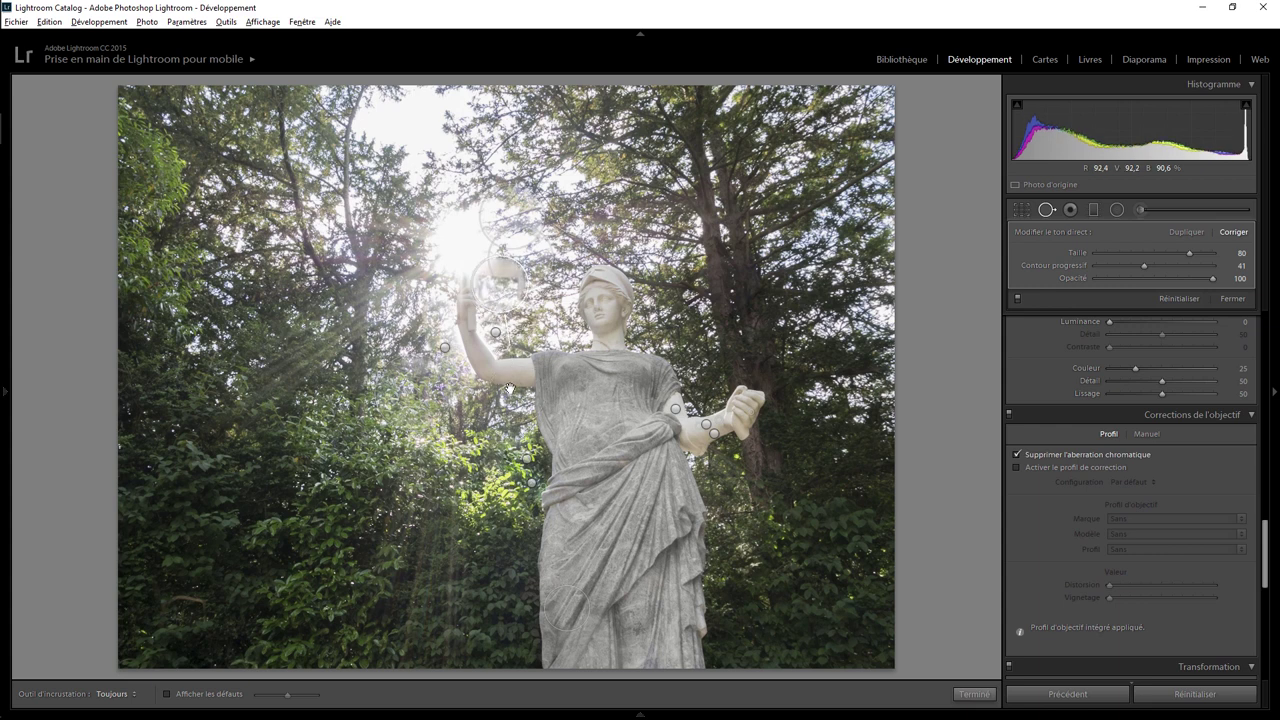
{"action": "left_click_drag", "start_coordinate": [500, 282], "coordinate": [587, 197]}
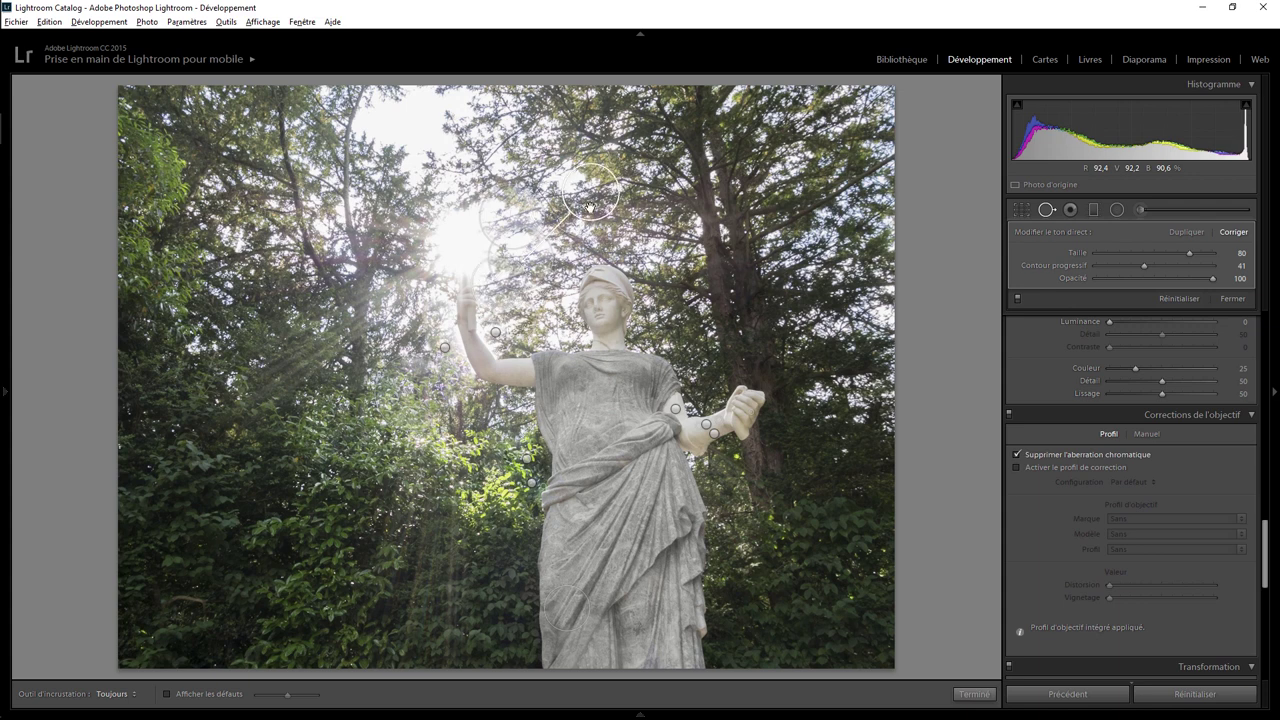
{"action": "left_click", "coordinate": [974, 694]}
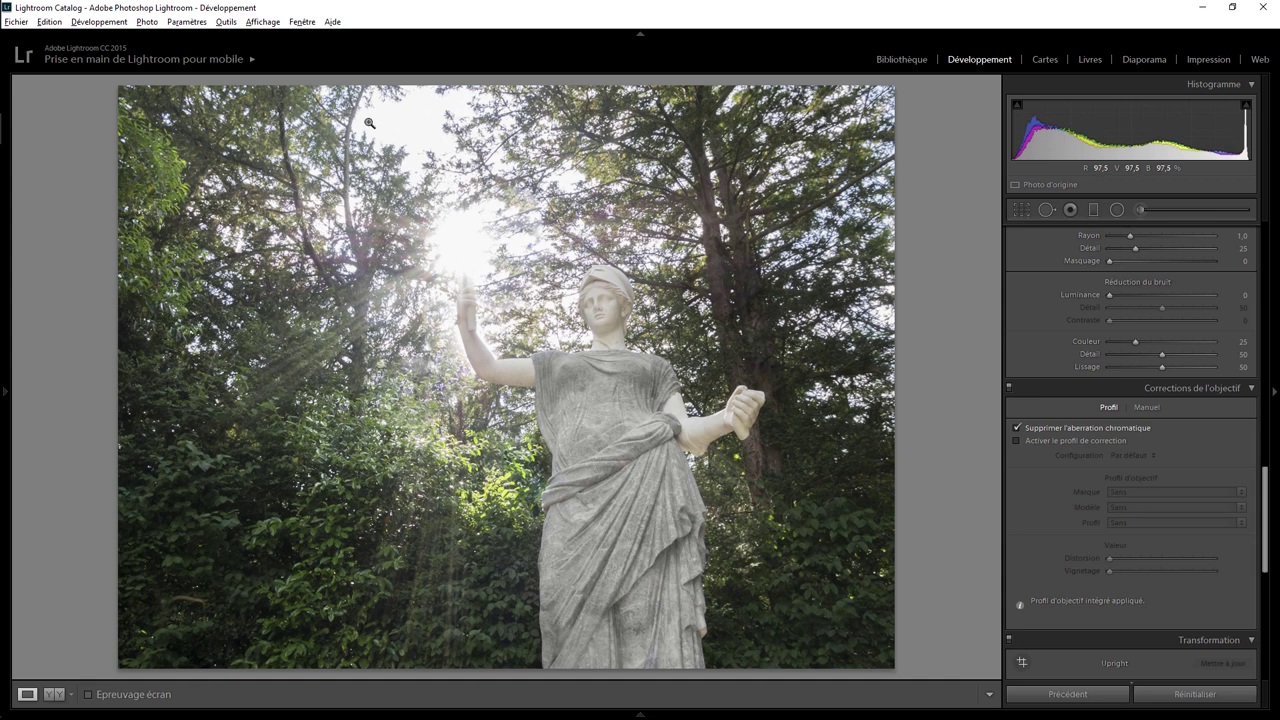
Step: Add a size-84 heal above the statue, sourced from the treetops to the right
{"action": "left_click", "coordinate": [1046, 209]}
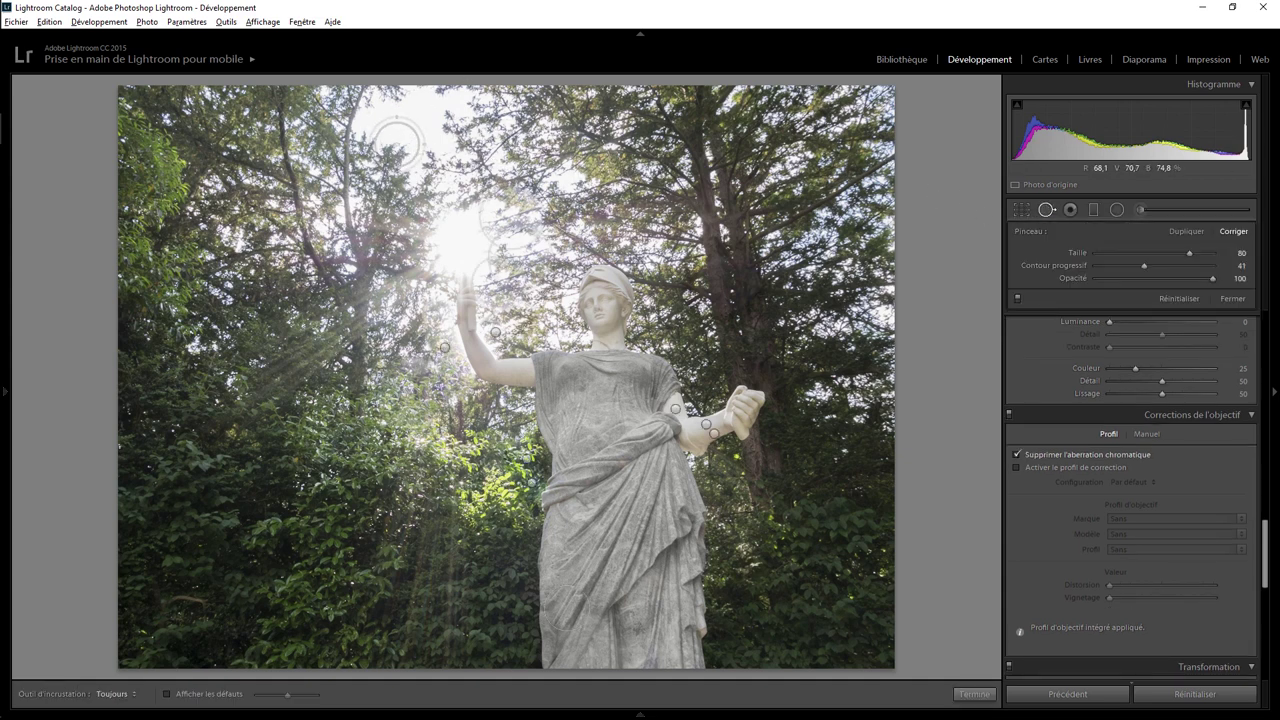
{"action": "scroll", "coordinate": [407, 143], "scroll_direction": "up", "scroll_amount": 2}
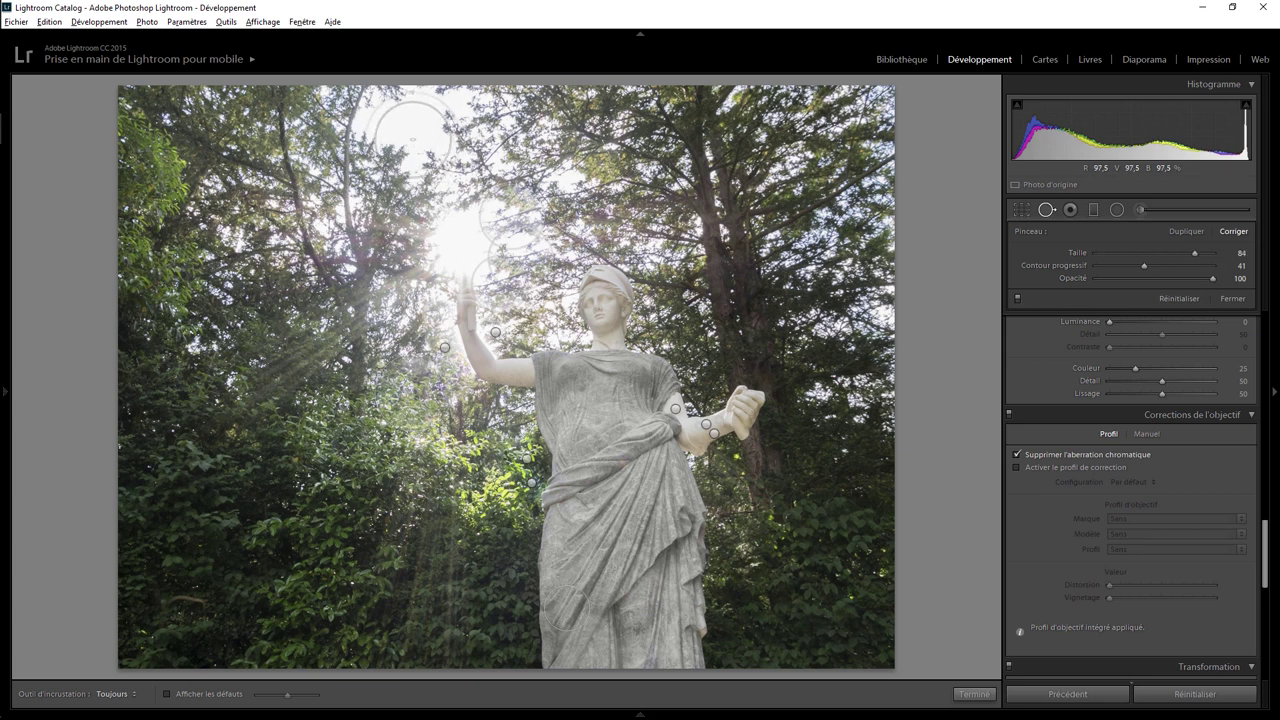
{"action": "left_click", "coordinate": [413, 144]}
{"action": "mouse_move", "coordinate": [420, 362]}
{"action": "left_mouse_down"}
{"action": "mouse_move", "coordinate": [584, 166]}
{"action": "mouse_move", "coordinate": [518, 166]}
{"action": "left_mouse_up"}
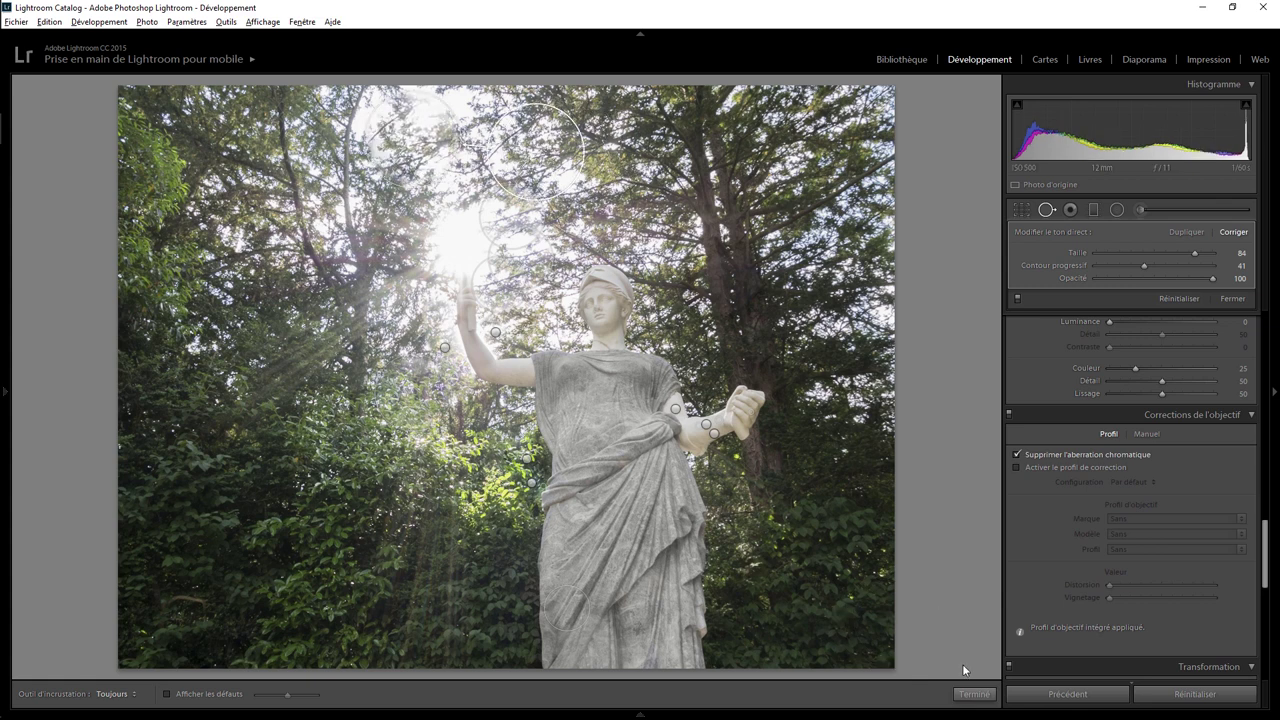
{"action": "left_click", "coordinate": [982, 694]}
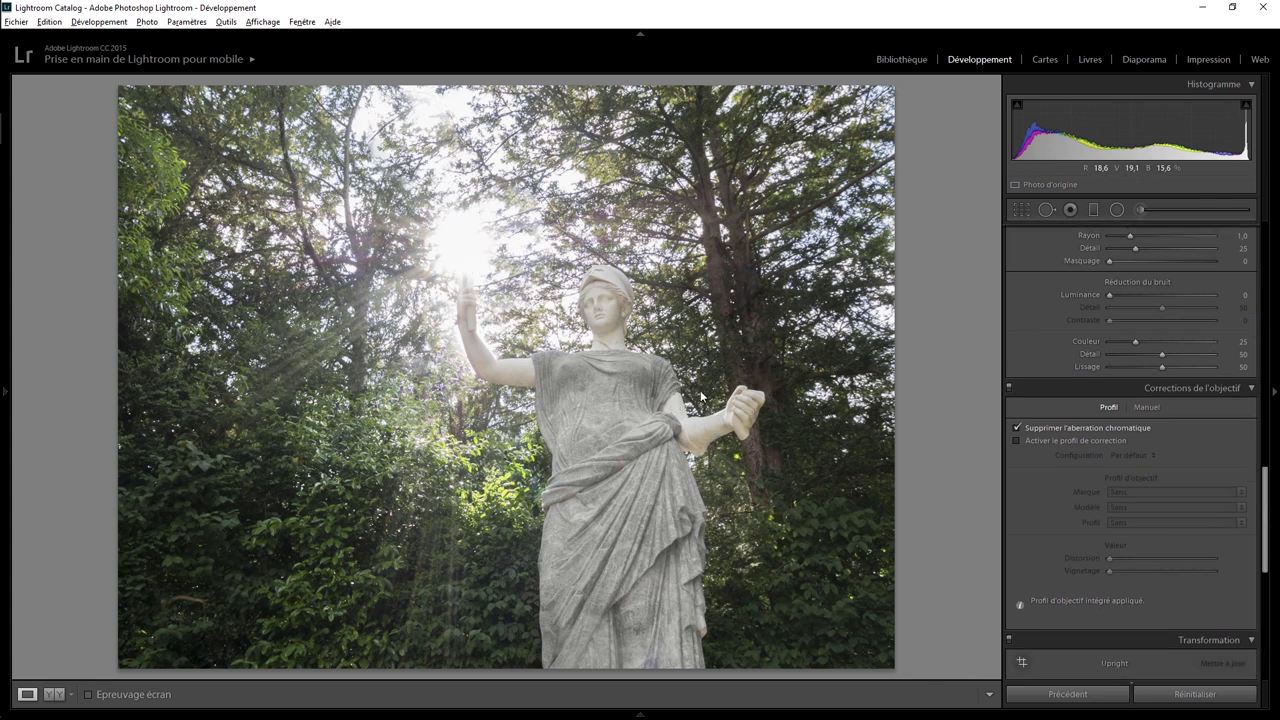
Step: Crop the photo to a 2 x 3 / 4 x 6 ratio, shifting the image upward in the frame
{"action": "left_click", "coordinate": [1021, 210]}
{"action": "left_click", "coordinate": [1207, 254]}
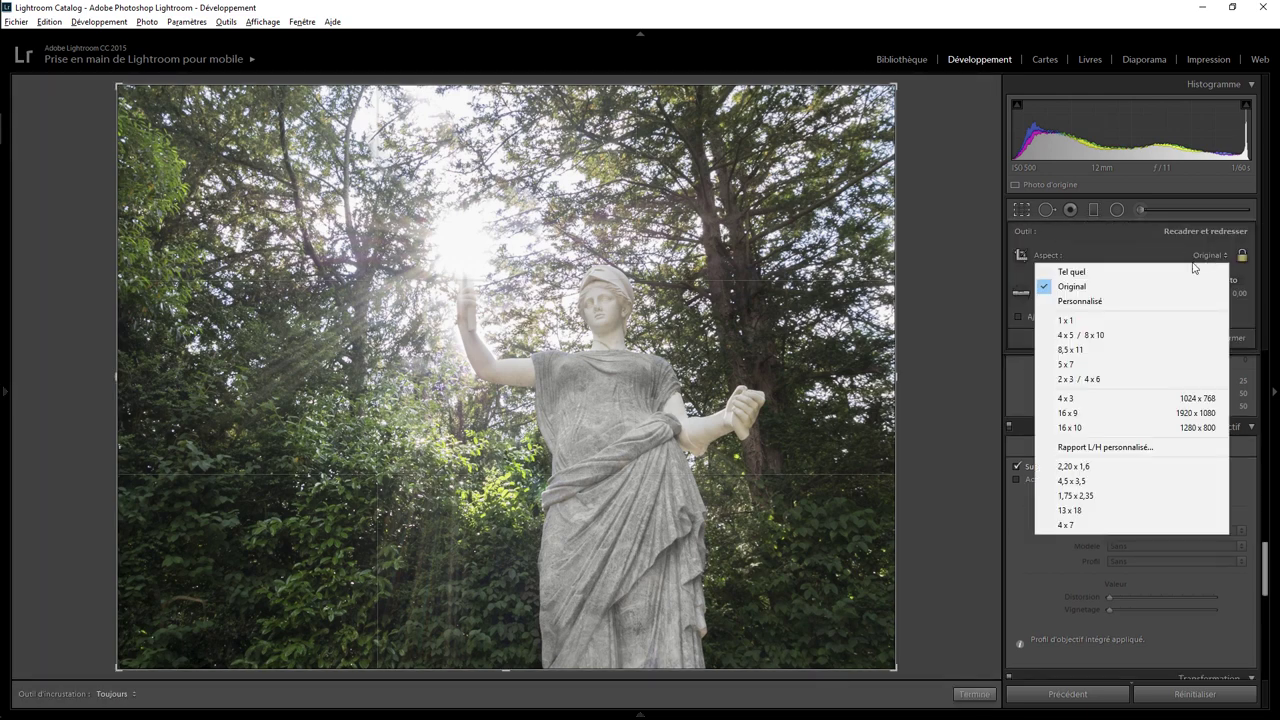
{"action": "left_click", "coordinate": [1093, 378]}
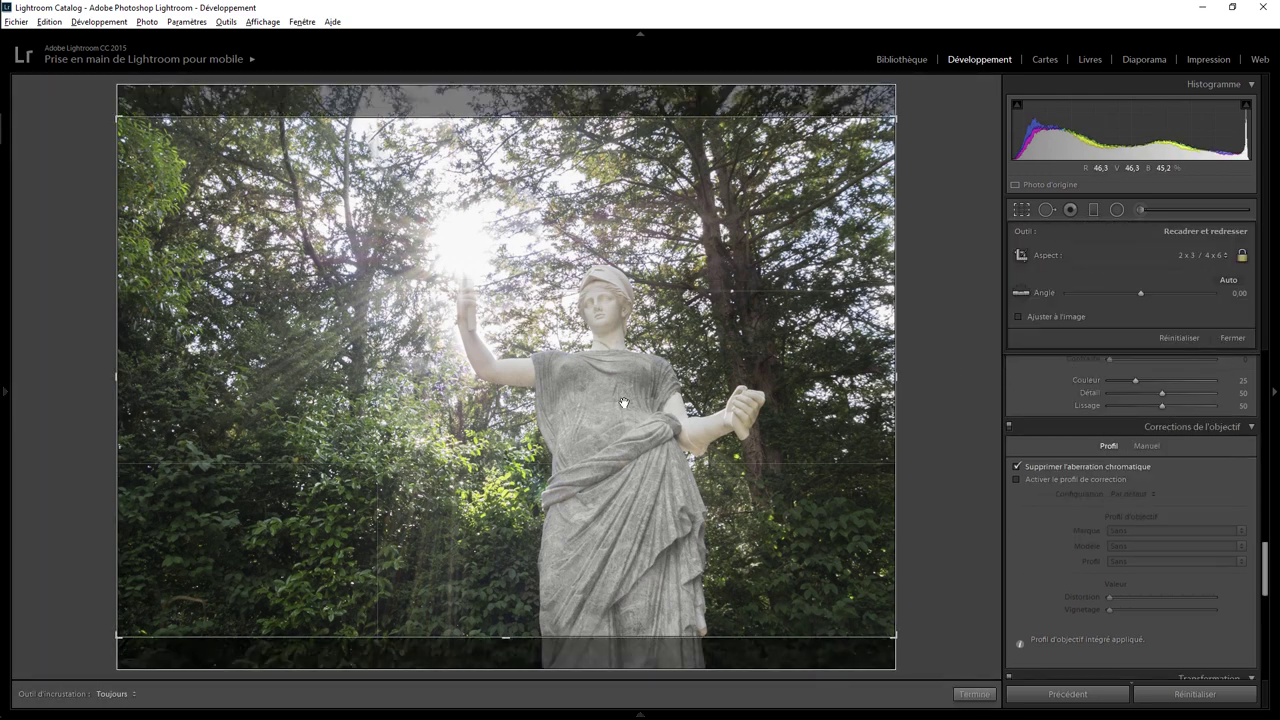
{"action": "left_click_drag", "start_coordinate": [621, 405], "coordinate": [621, 400]}
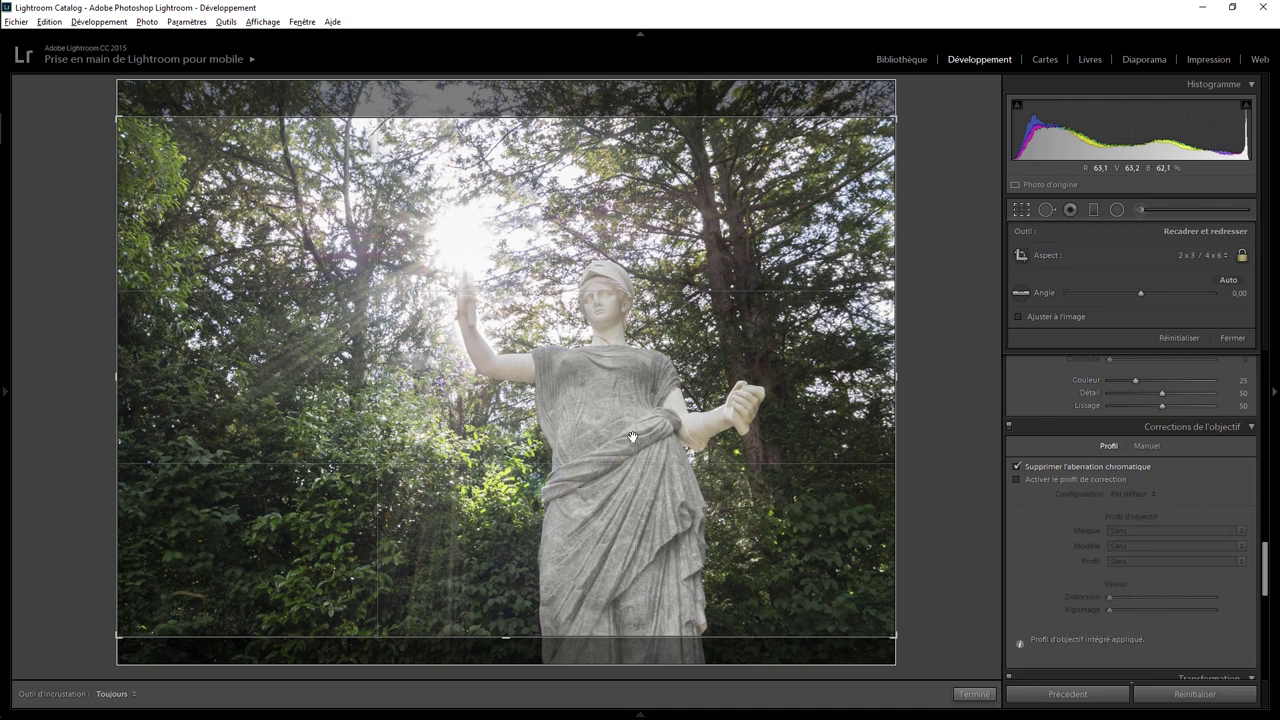
{"action": "left_click", "coordinate": [974, 694]}
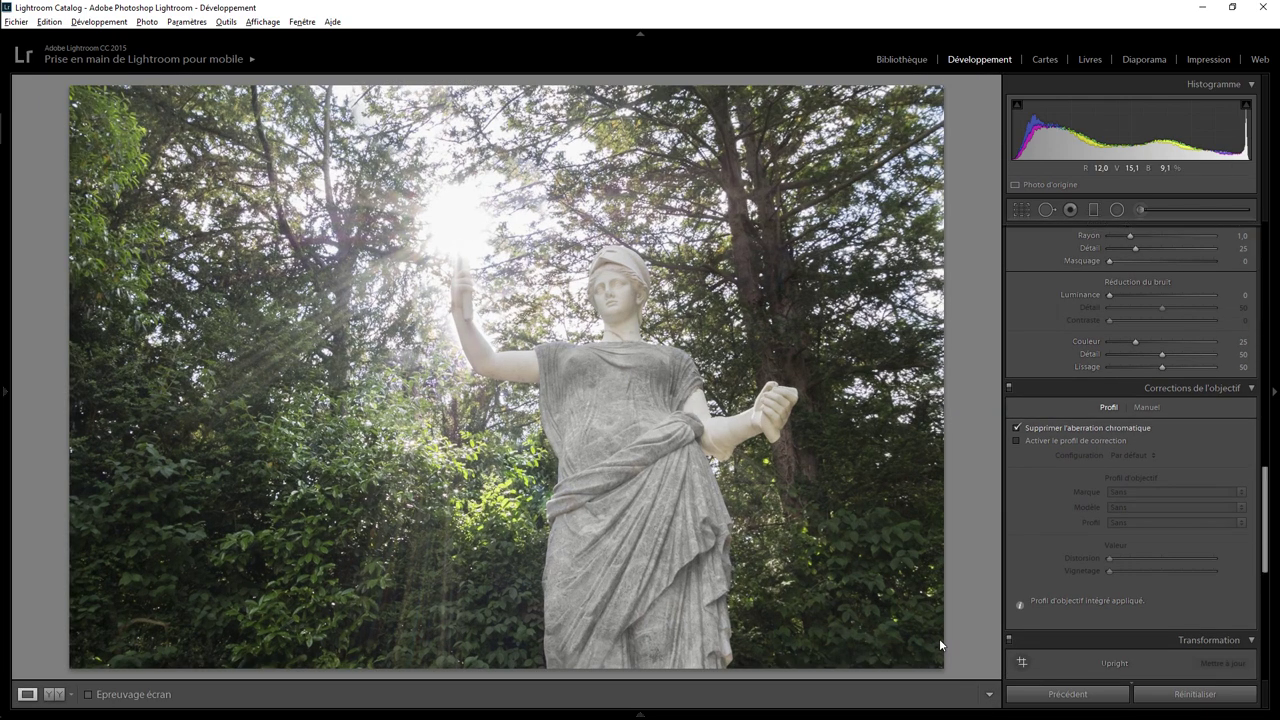
{"action": "left_click", "coordinate": [766, 462]}
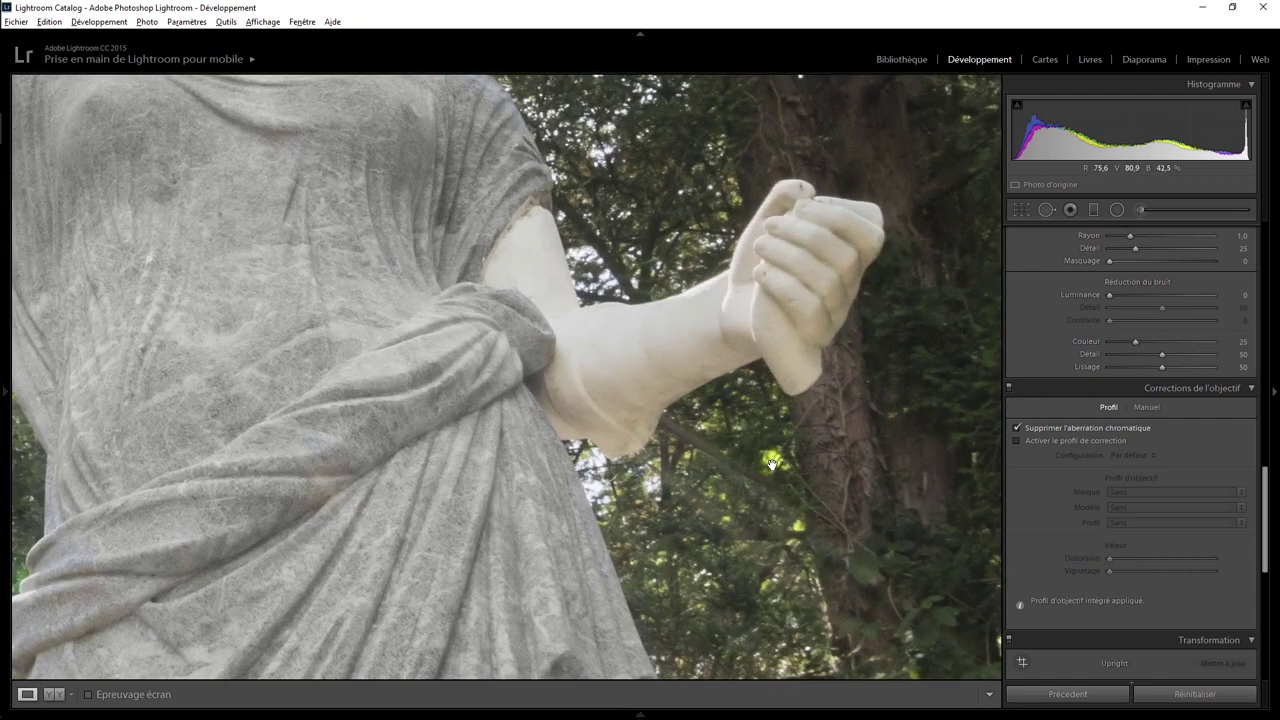
{"action": "left_click", "coordinate": [667, 393]}
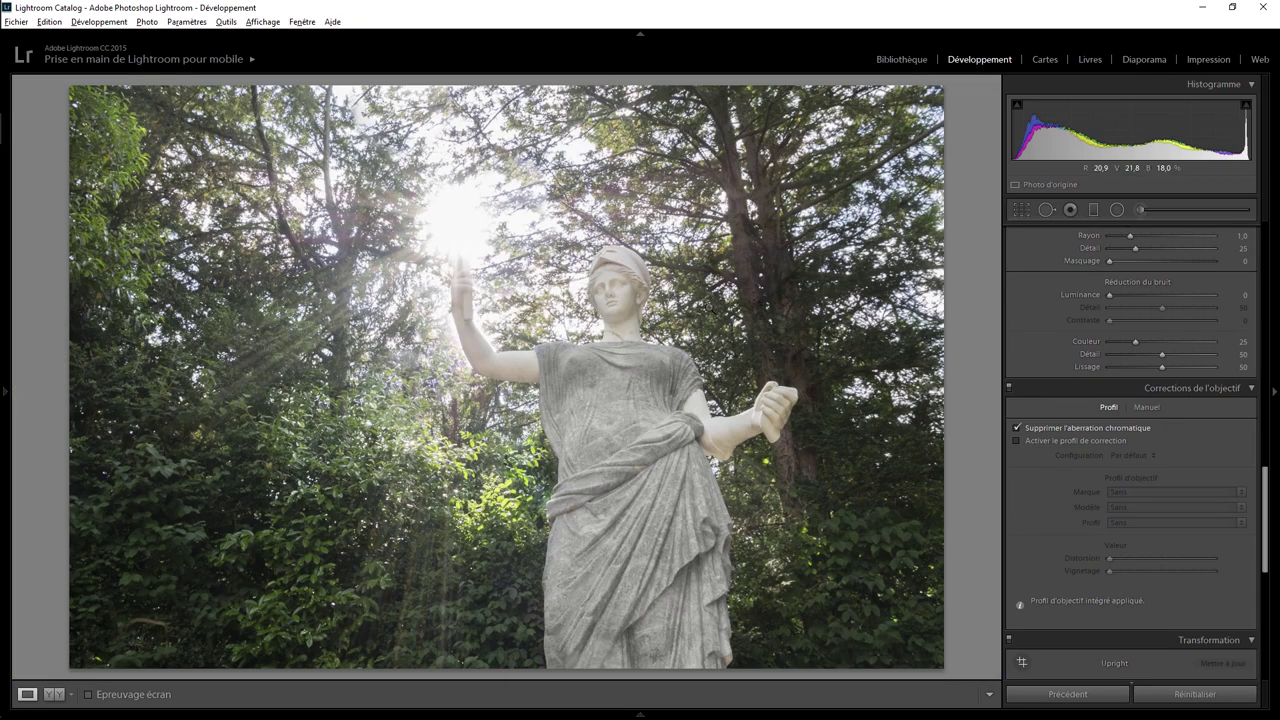
{"action": "left_click", "coordinate": [338, 244]}
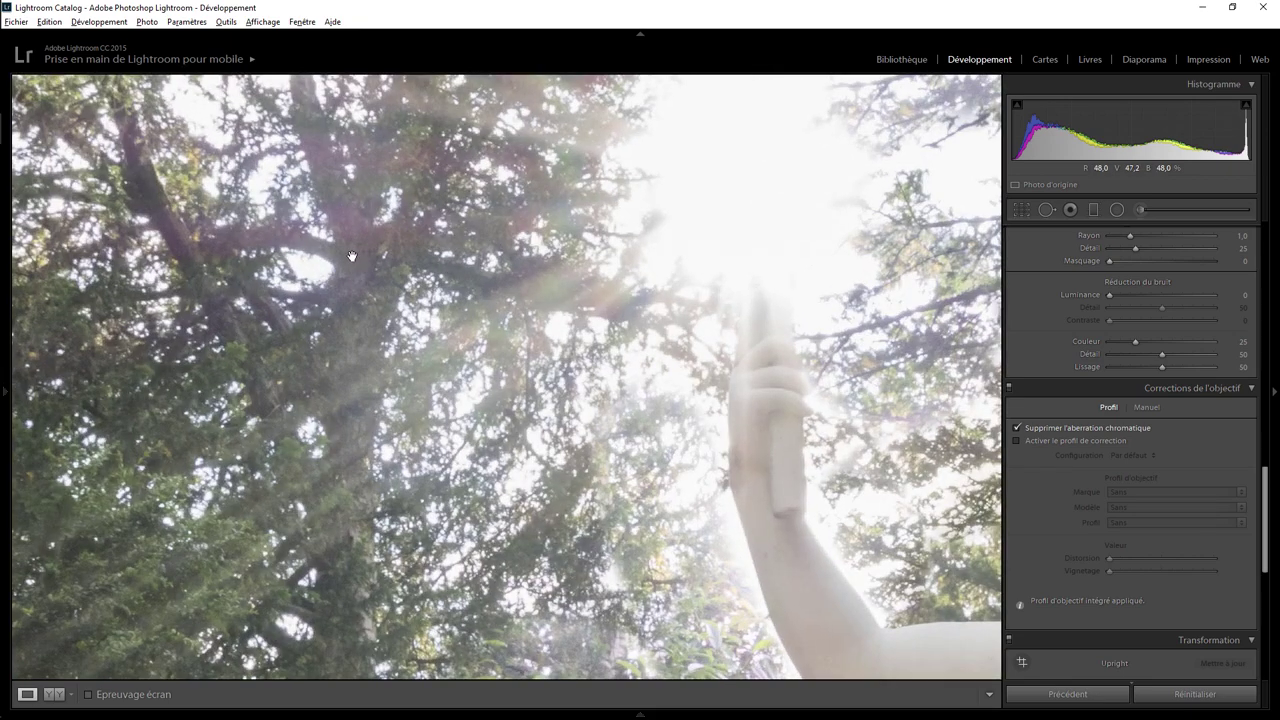
{"action": "left_click", "coordinate": [353, 256]}
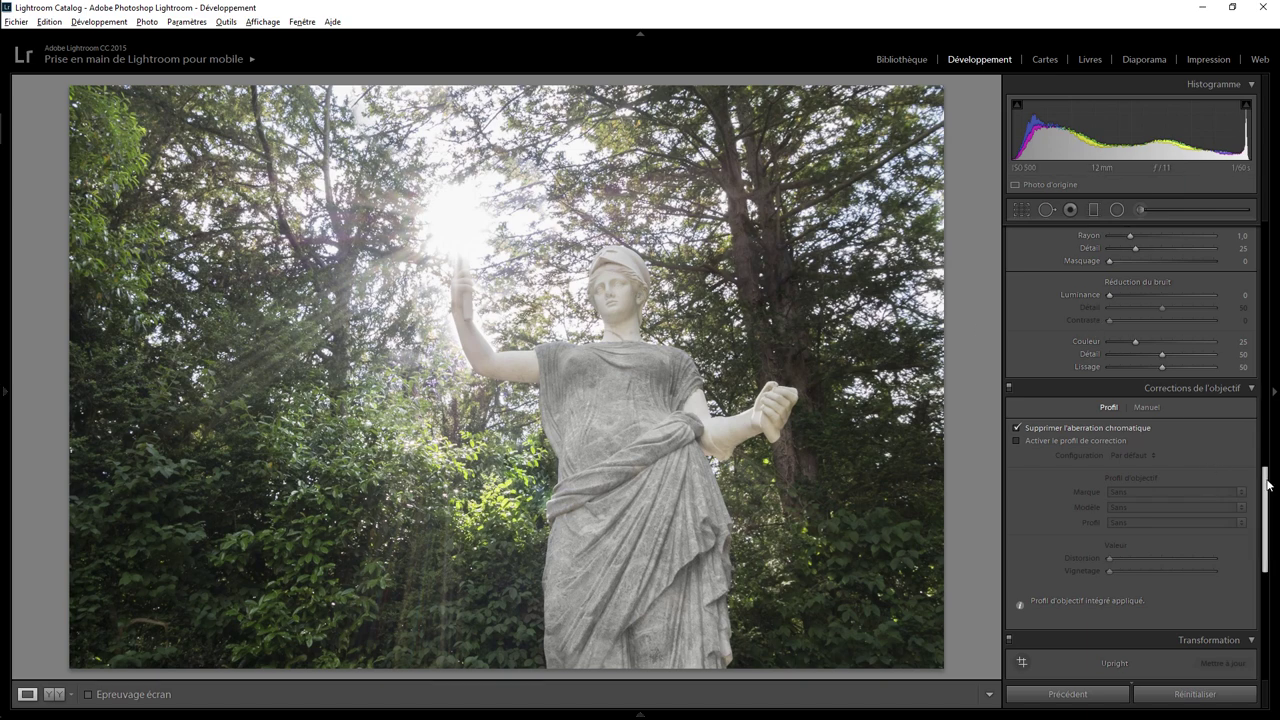
{"action": "mouse_move", "coordinate": [1260, 484]}
{"action": "left_mouse_down"}
{"action": "mouse_move", "coordinate": [1276, 418]}
{"action": "mouse_move", "coordinate": [1265, 356]}
{"action": "left_mouse_up"}
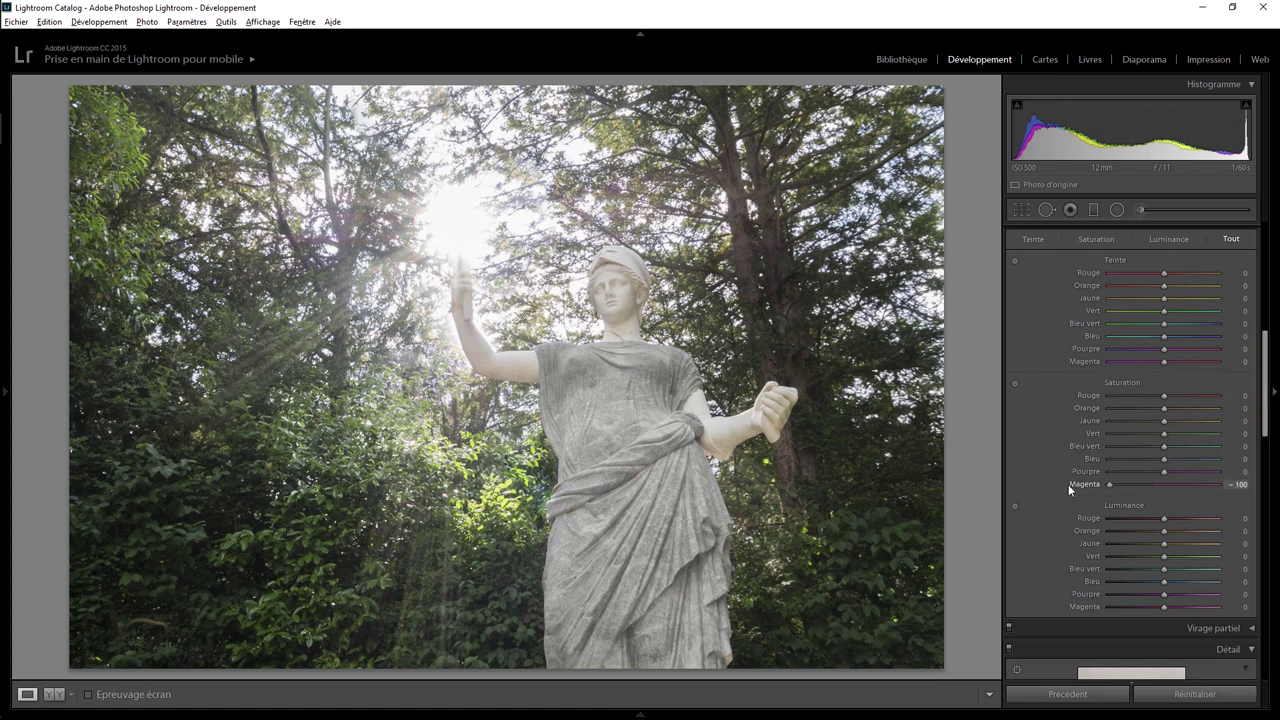
Step: Set HSL saturation for Magenta and Purple (Pourpre) to −100
{"action": "left_click_drag", "start_coordinate": [1099, 485], "coordinate": [1247, 486]}
{"action": "mouse_move", "coordinate": [1165, 477]}
{"action": "left_mouse_down"}
{"action": "mouse_move", "coordinate": [1078, 478]}
{"action": "mouse_move", "coordinate": [1129, 468]}
{"action": "left_mouse_up"}
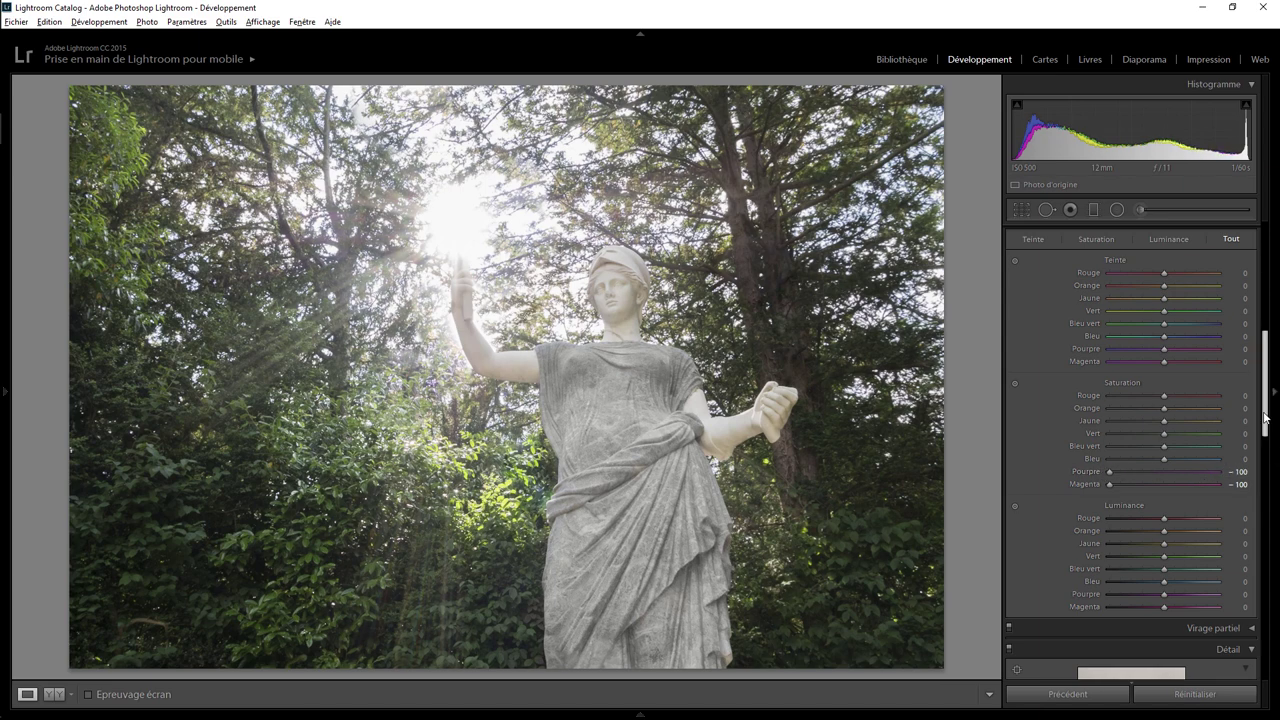
{"action": "left_click_drag", "start_coordinate": [1265, 418], "coordinate": [1265, 640]}
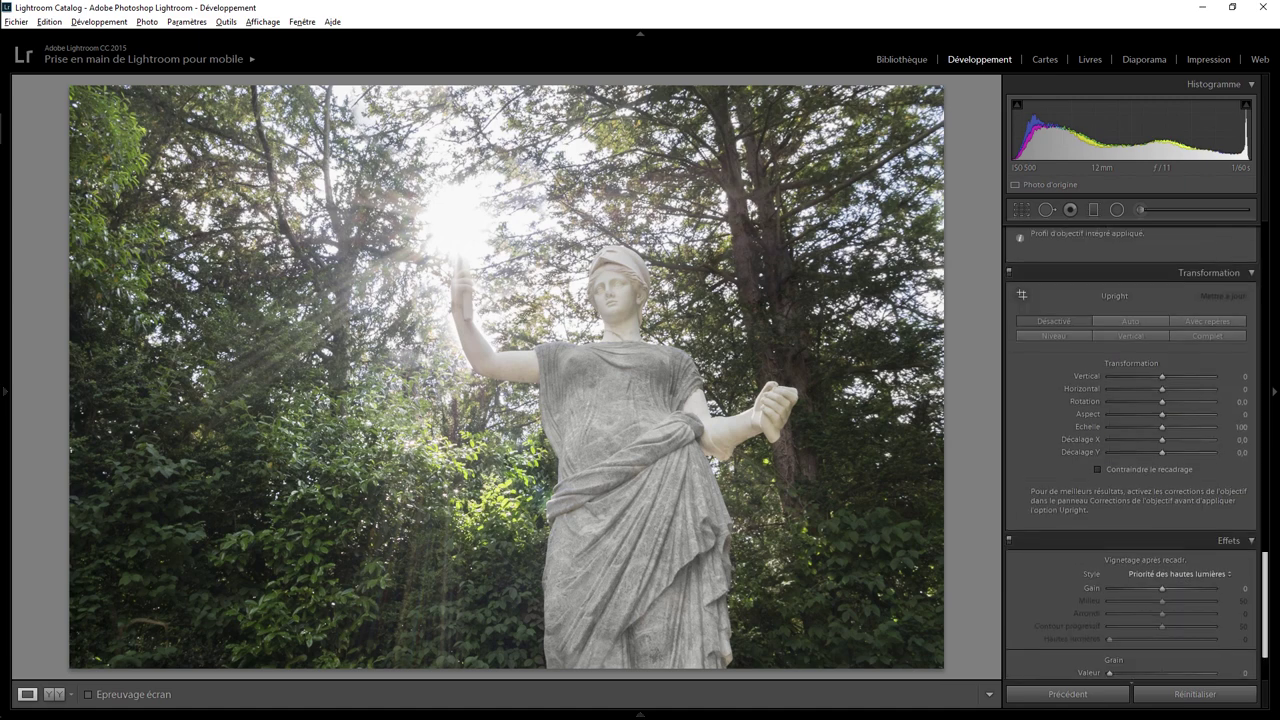
Step: Apply a −44 post-crop vignette and raise Clarity (Clarté) to +66
{"action": "left_click_drag", "start_coordinate": [1161, 585], "coordinate": [1139, 588]}
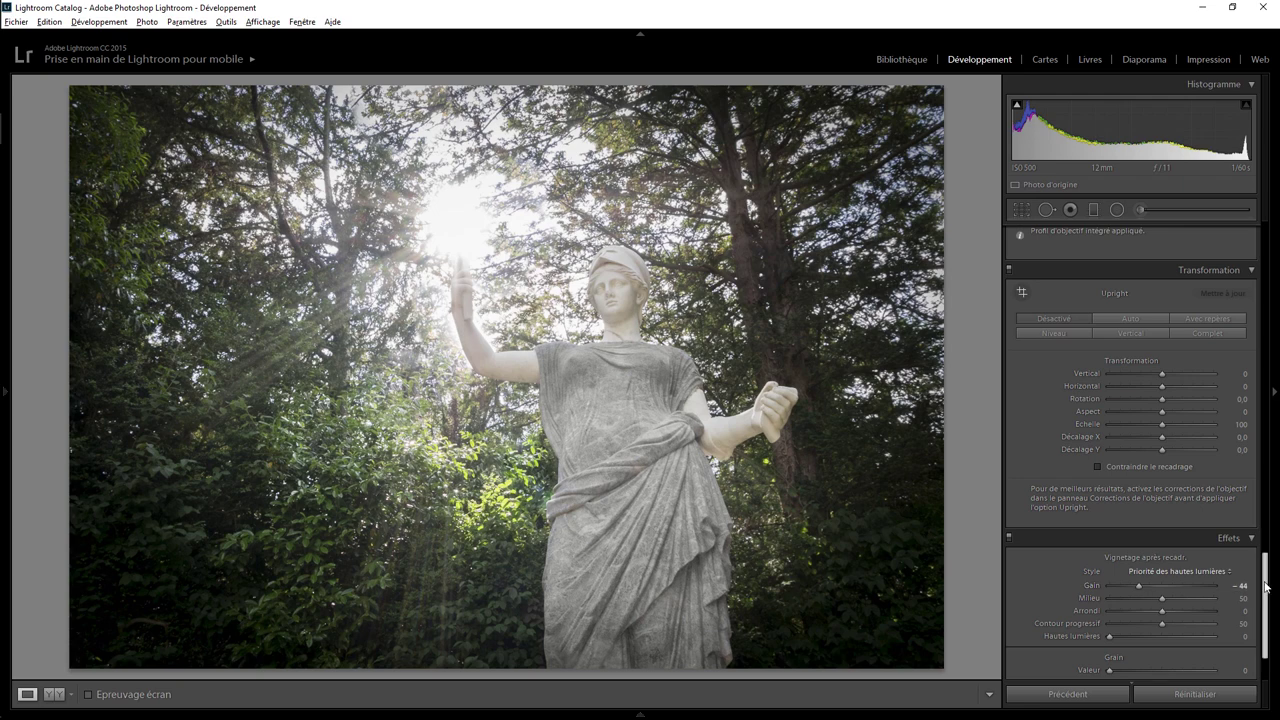
{"action": "scroll", "coordinate": [1265, 585], "scroll_direction": "up", "scroll_amount": 10}
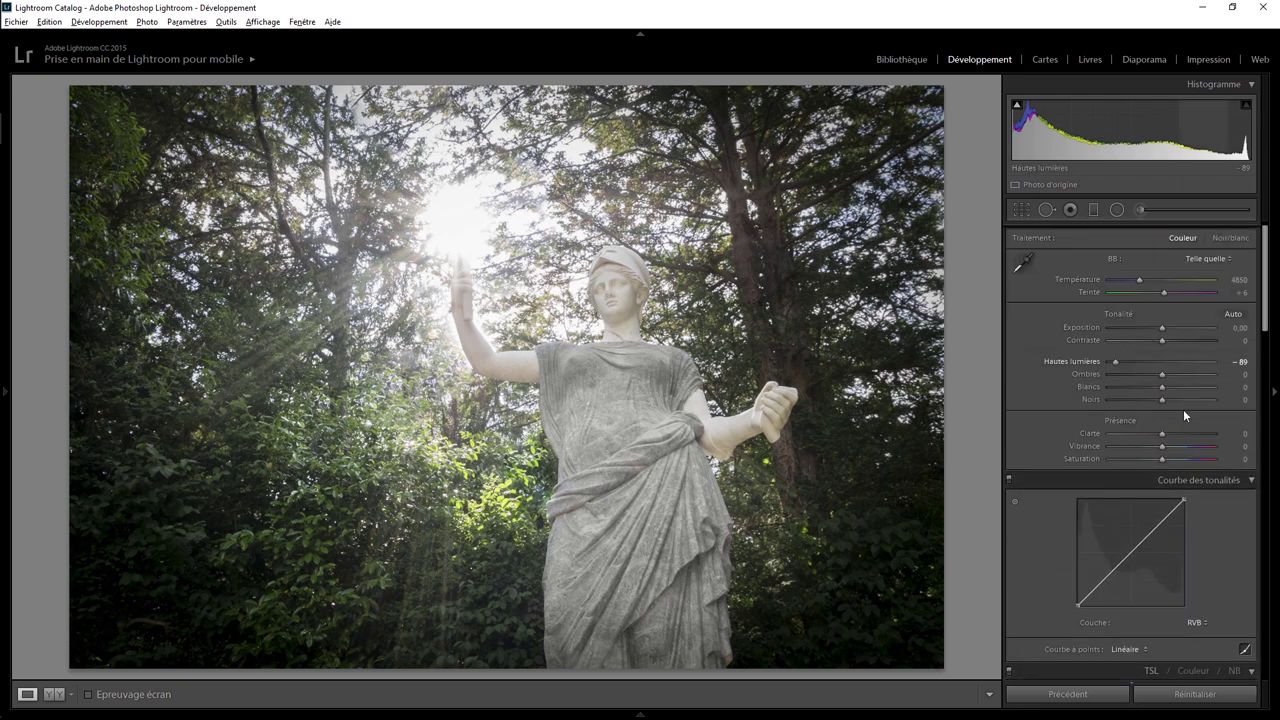
{"action": "left_click_drag", "start_coordinate": [1161, 433], "coordinate": [1182, 433]}
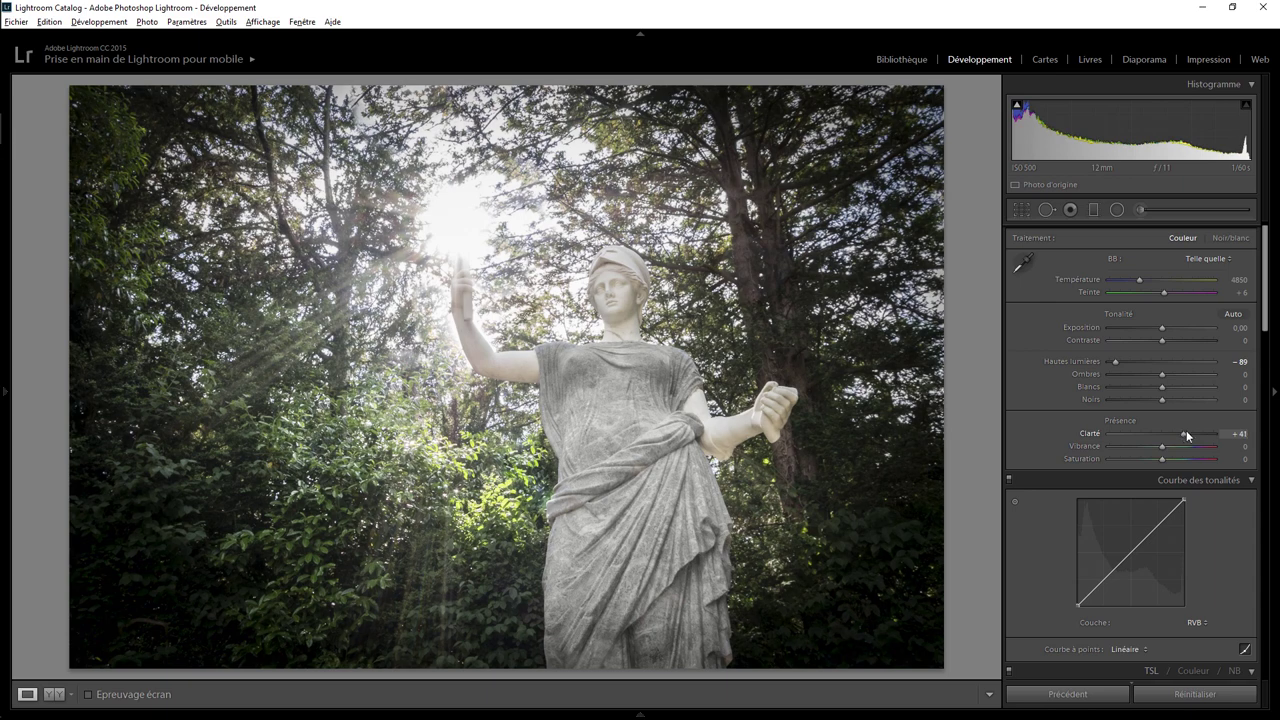
{"action": "left_click_drag", "start_coordinate": [1187, 434], "coordinate": [1197, 434]}
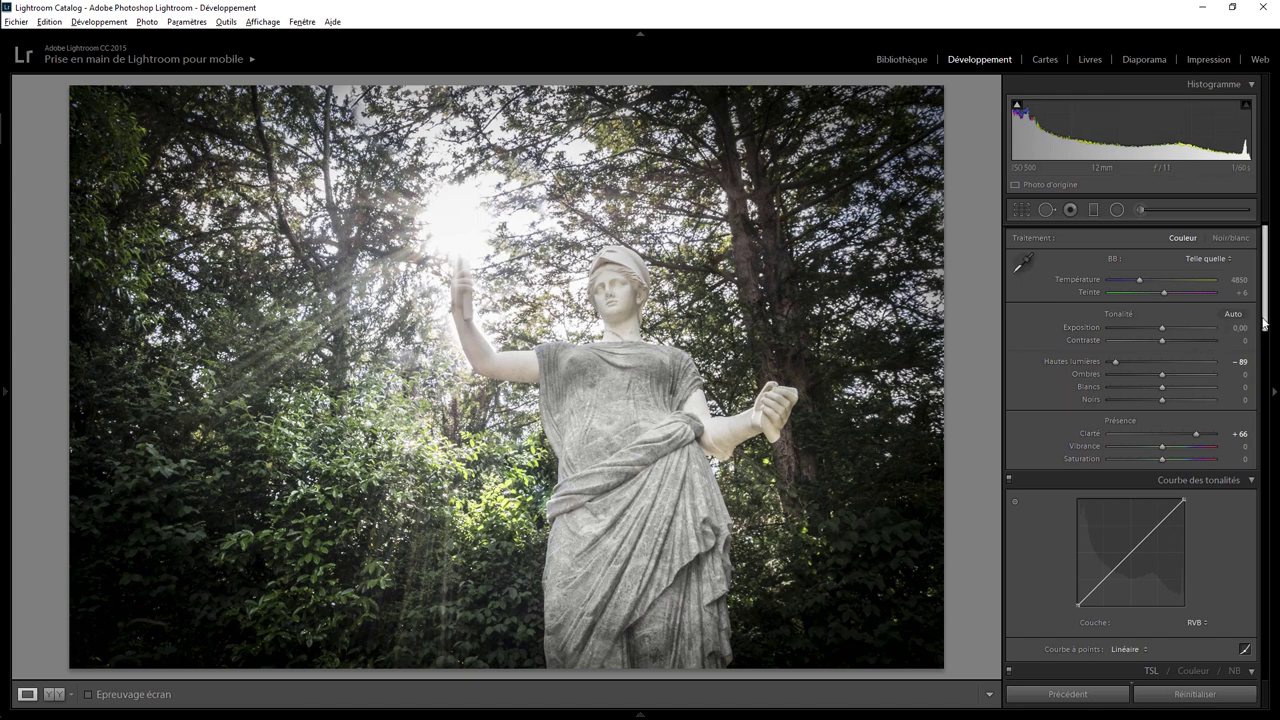
{"action": "left_click_drag", "start_coordinate": [1264, 322], "coordinate": [1264, 457]}
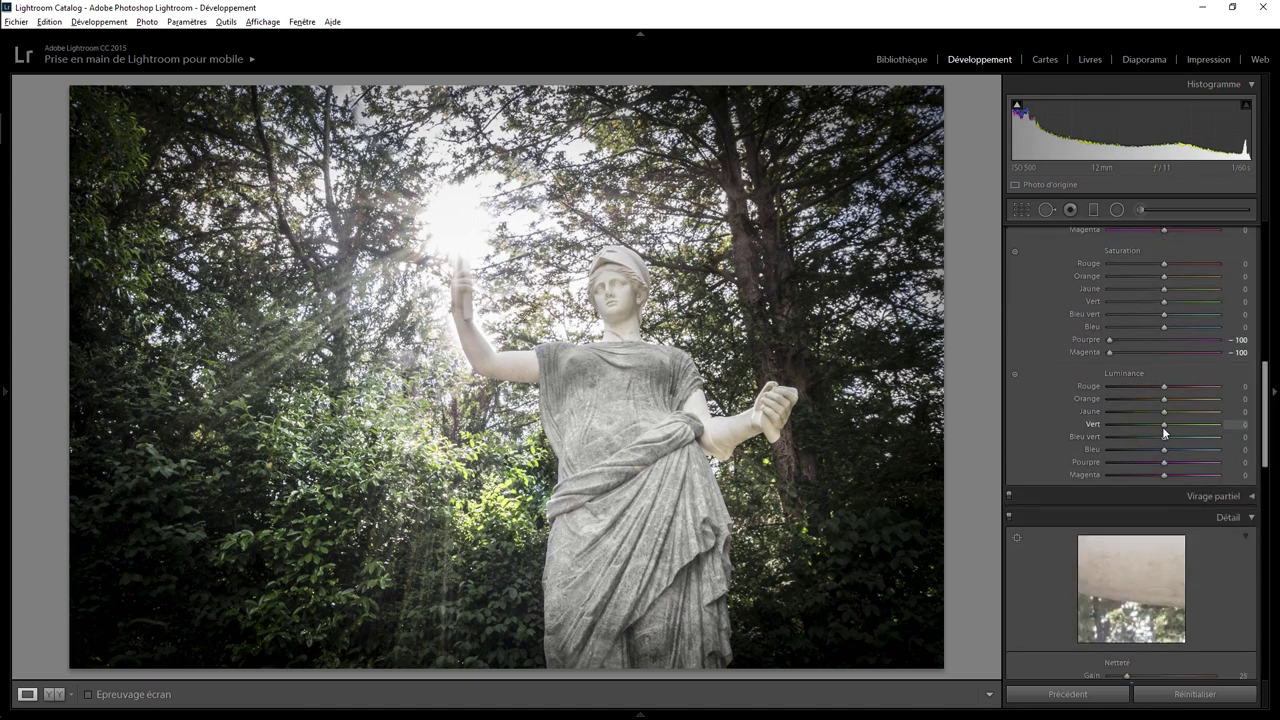
Step: Lower the green (Vert) HSL luminance and warm the white balance temperature to 5312
{"action": "left_click_drag", "start_coordinate": [1165, 430], "coordinate": [1113, 430]}
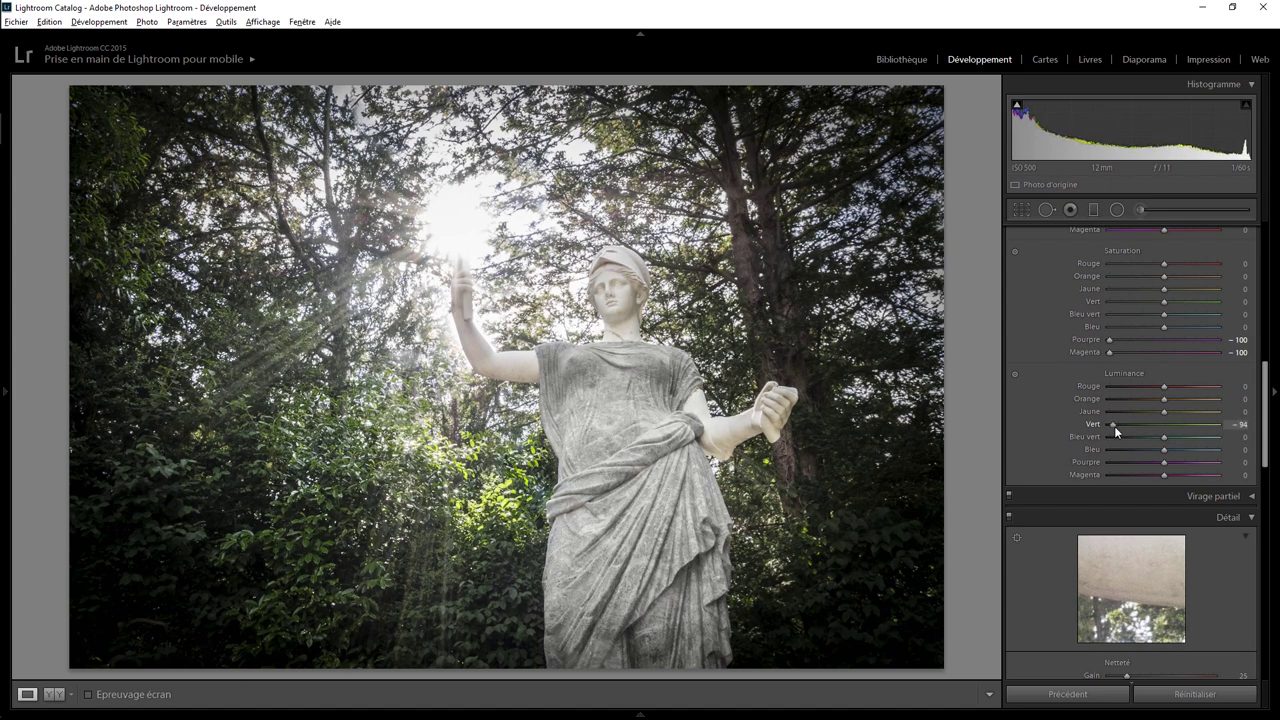
{"action": "left_click_drag", "start_coordinate": [1114, 426], "coordinate": [1123, 424]}
{"action": "left_click_drag", "start_coordinate": [1265, 418], "coordinate": [1265, 278]}
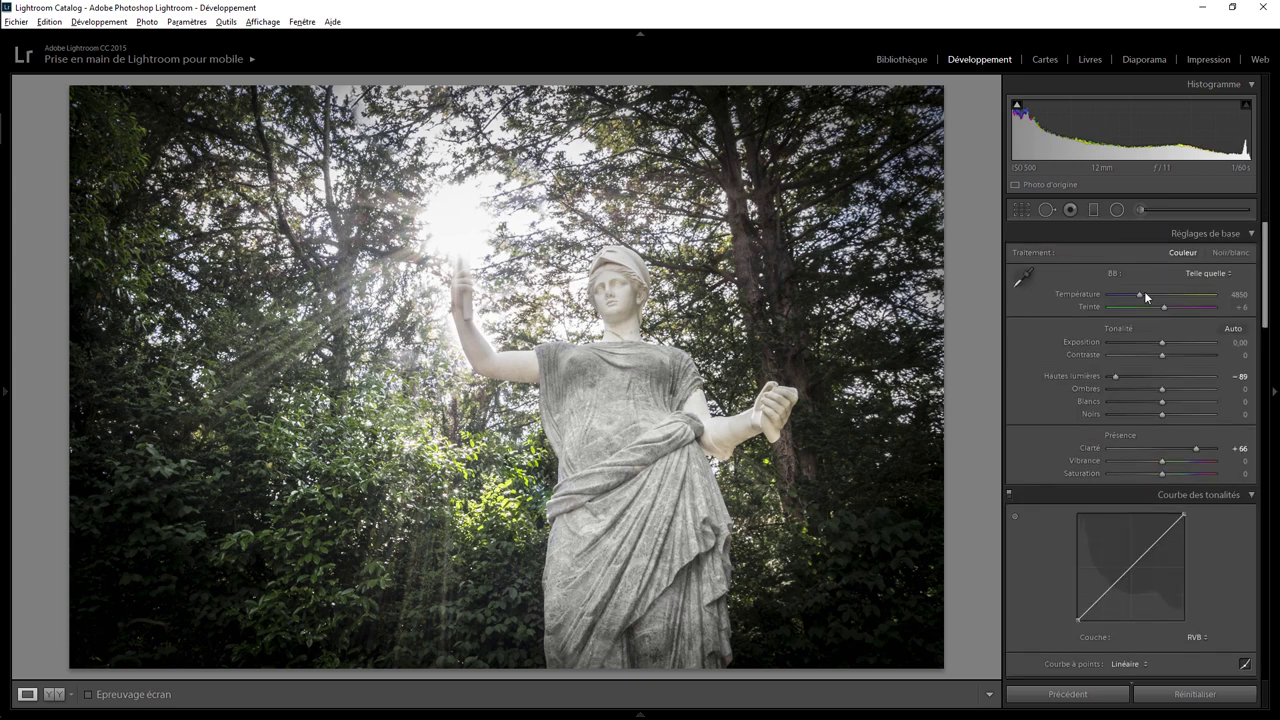
{"action": "left_click_drag", "start_coordinate": [1139, 294], "coordinate": [1144, 296]}
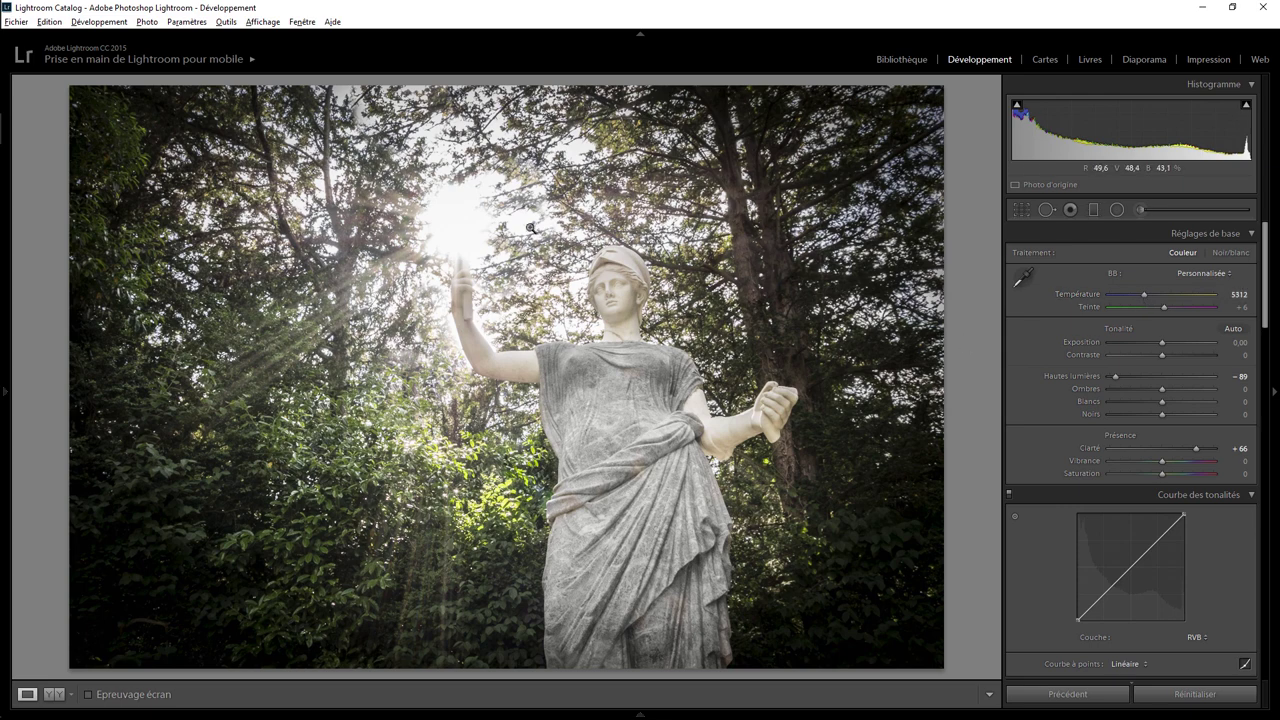
{"action": "left_click", "coordinate": [1050, 211]}
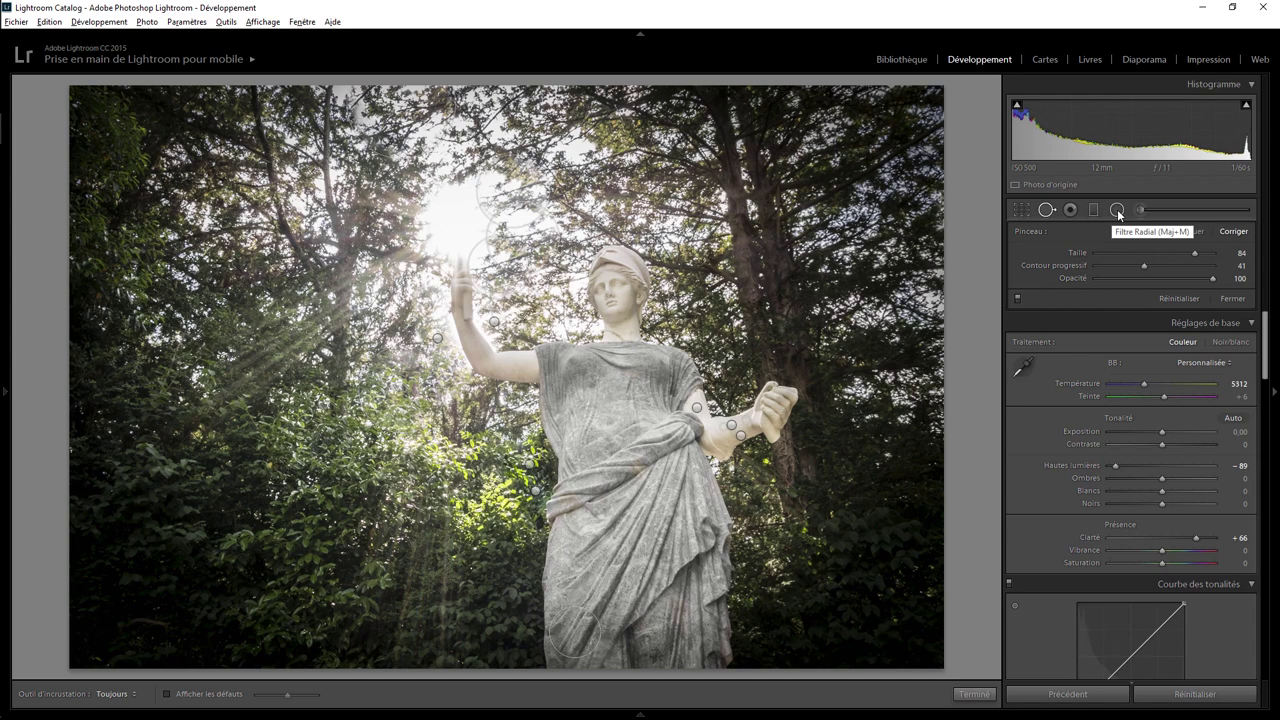
Step: Draw a radial filter on the upper trees with saturation -88 and a pale green tint
{"action": "left_click", "coordinate": [1117, 210]}
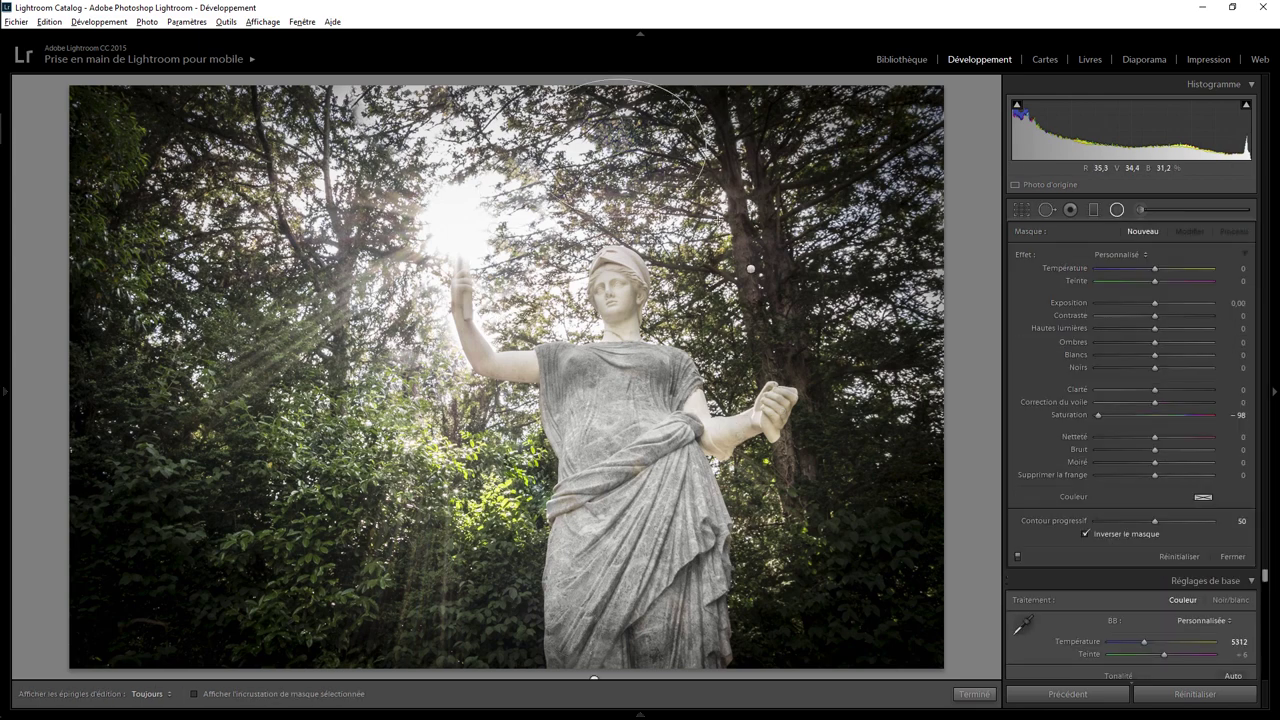
{"action": "left_click_drag", "start_coordinate": [618, 152], "coordinate": [716, 192]}
{"action": "left_click_drag", "start_coordinate": [620, 157], "coordinate": [630, 166]}
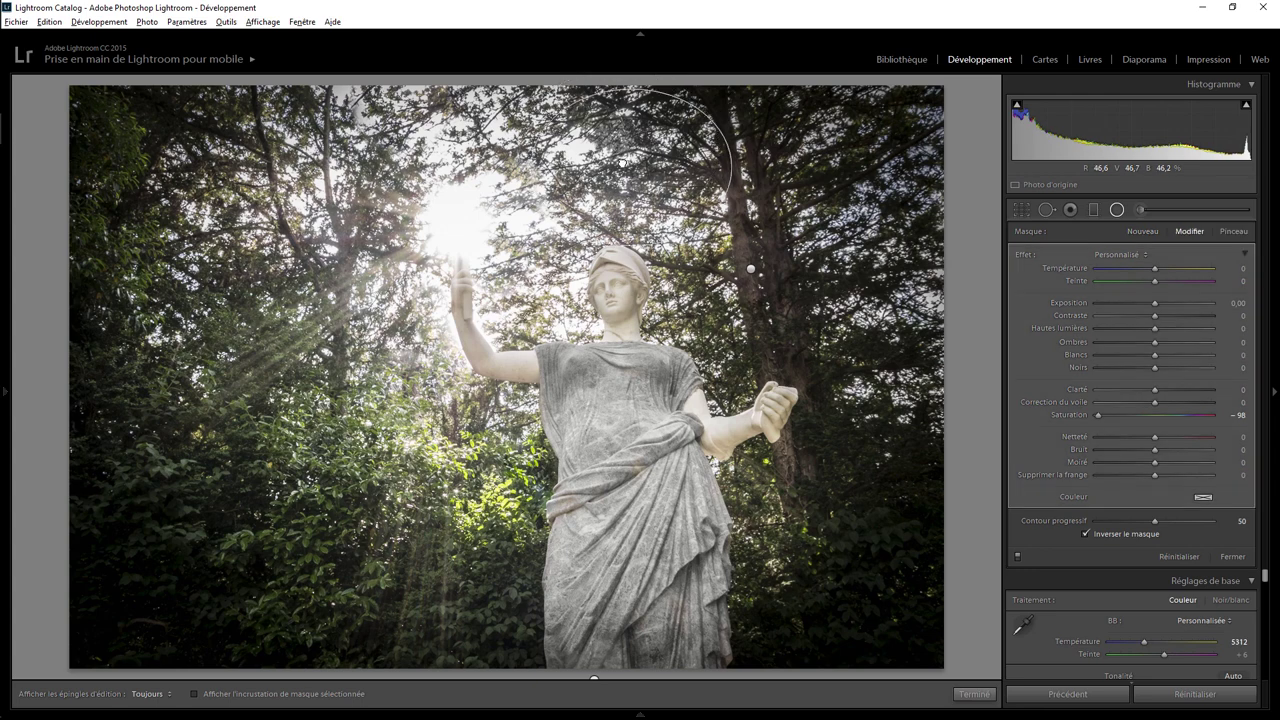
{"action": "double_click", "coordinate": [1024, 256]}
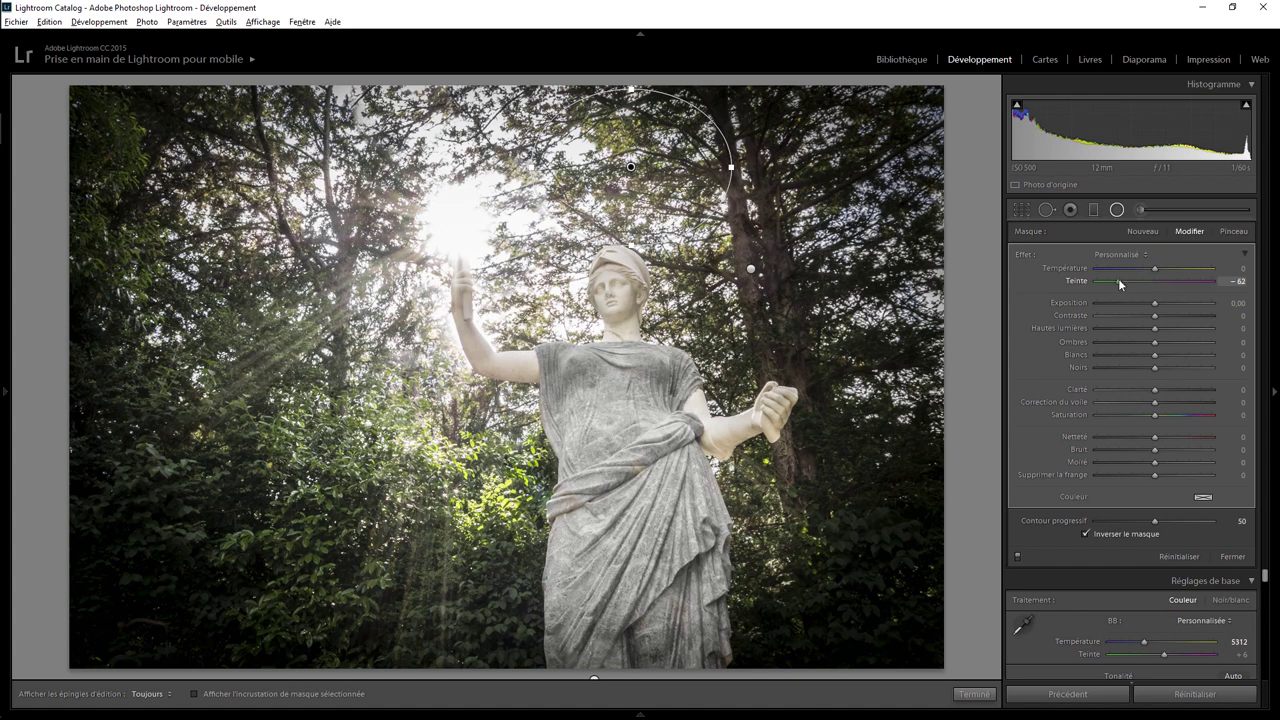
{"action": "double_click", "coordinate": [1118, 281]}
{"action": "left_click", "coordinate": [1203, 496]}
{"action": "left_click_drag", "start_coordinate": [1030, 526], "coordinate": [1000, 548]}
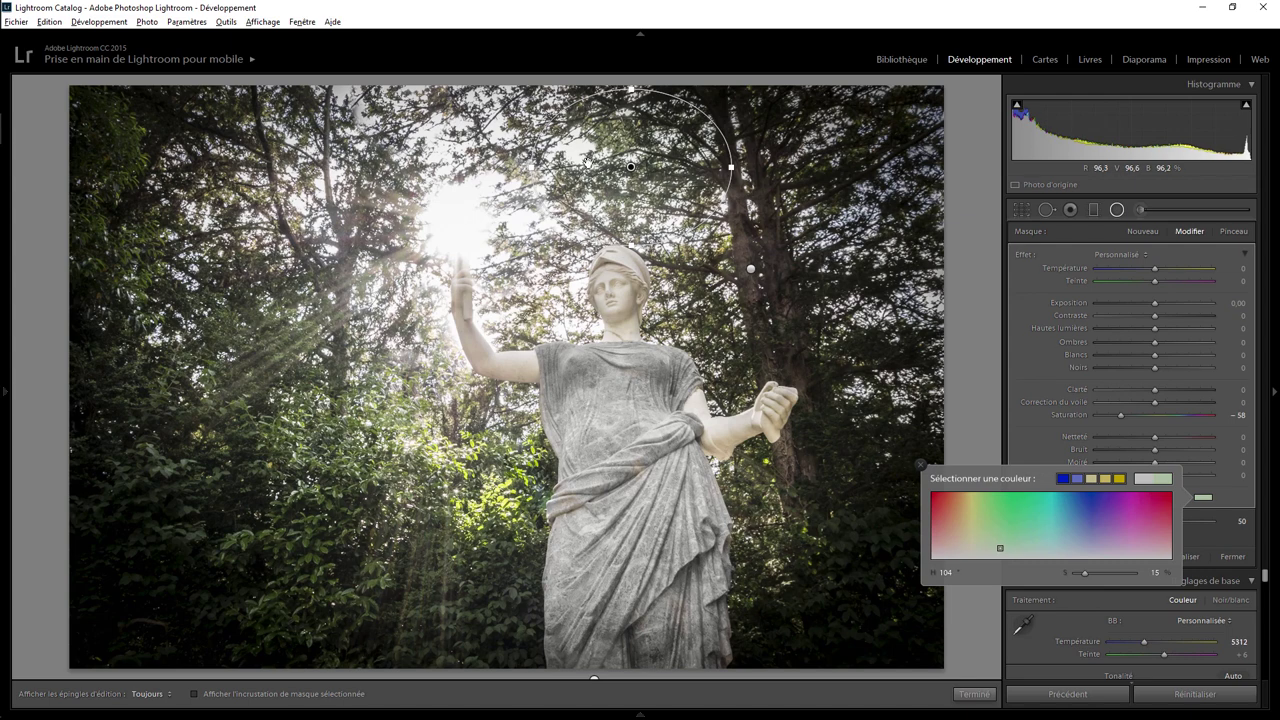
Step: Duplicate the radial filter onto the left-side trees and close the radial filters
{"action": "right_click", "coordinate": [630, 166]}
{"action": "left_click", "coordinate": [648, 176]}
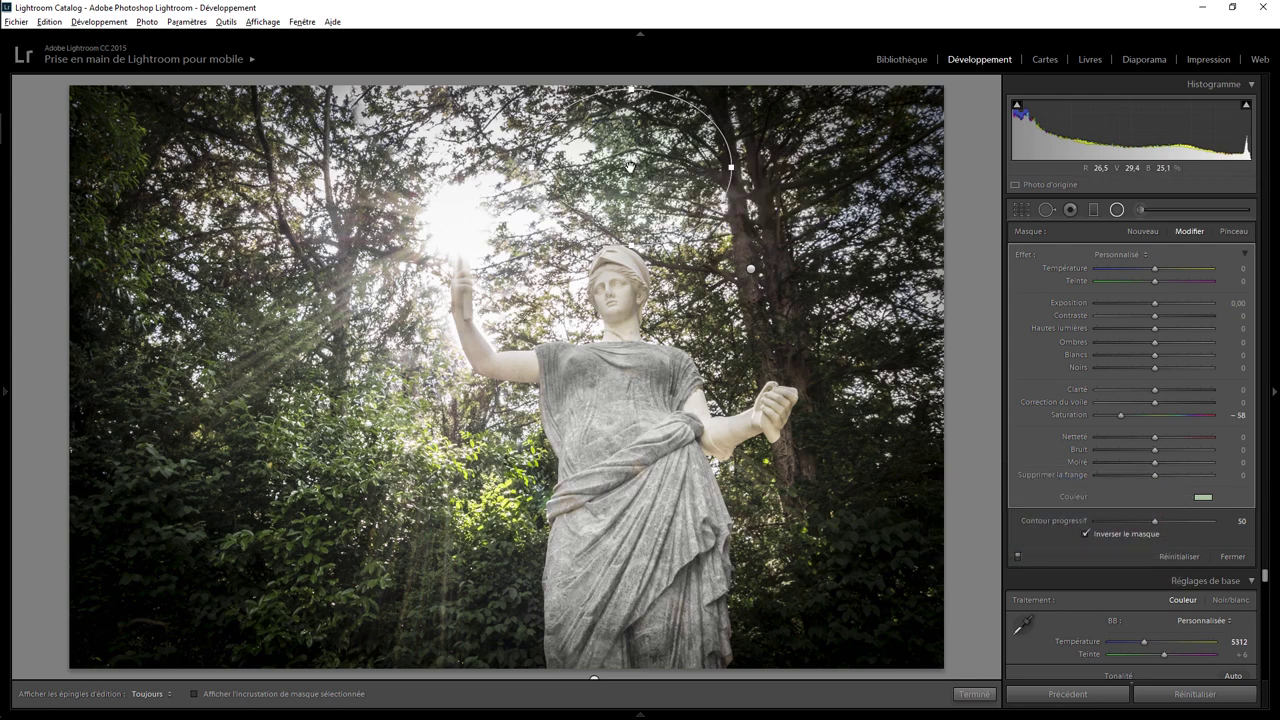
{"action": "left_click_drag", "start_coordinate": [630, 166], "coordinate": [338, 242]}
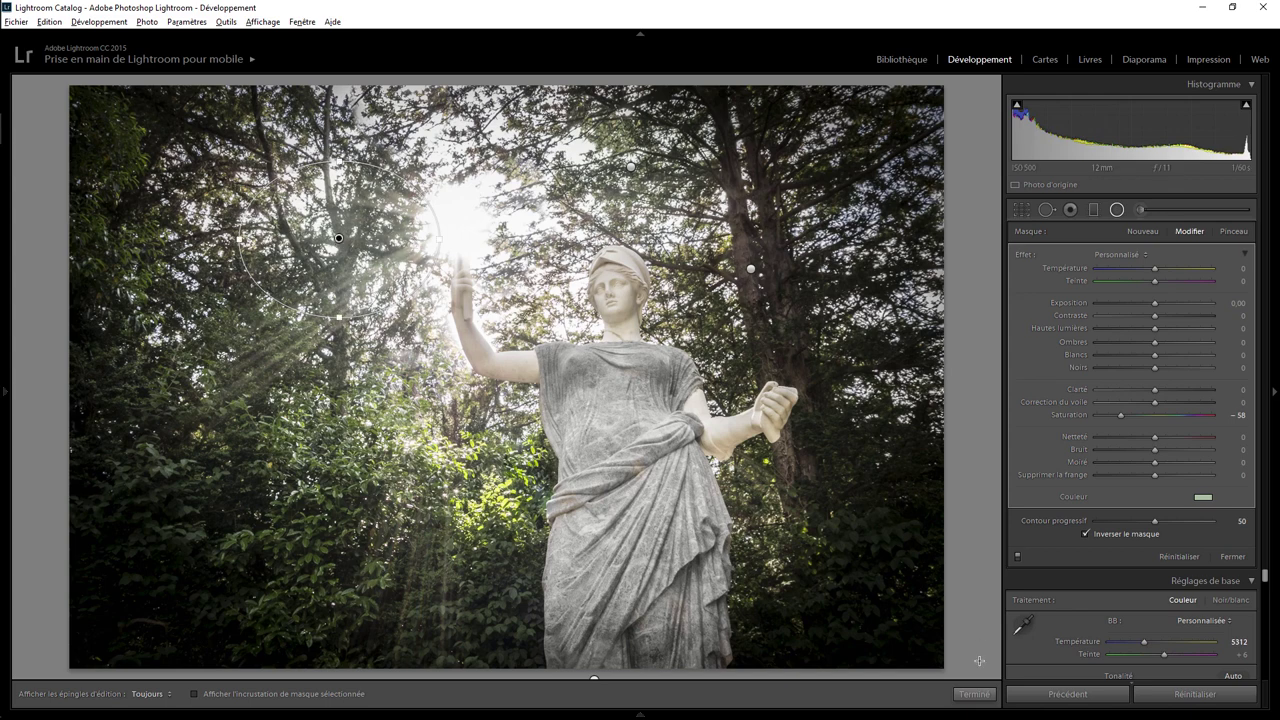
{"action": "left_click", "coordinate": [975, 694]}
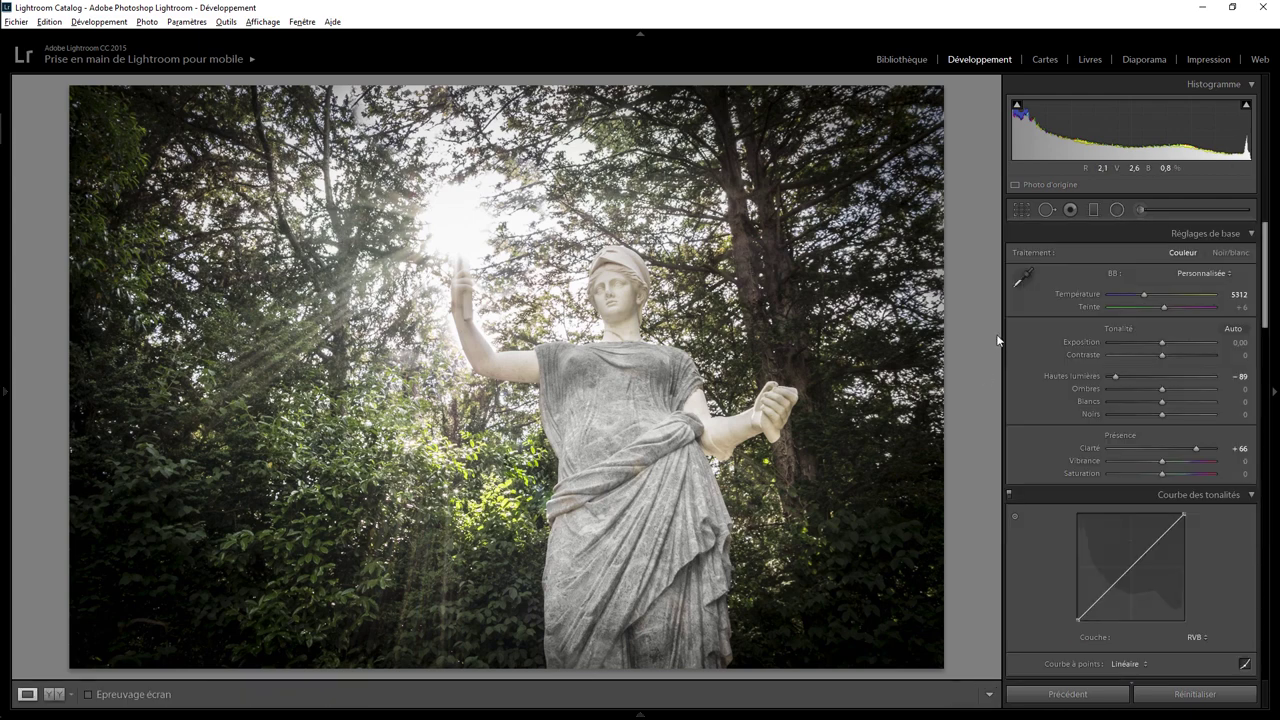
Step: Place a healing spot on the upper trees and shrink it slightly
{"action": "left_click", "coordinate": [1046, 210]}
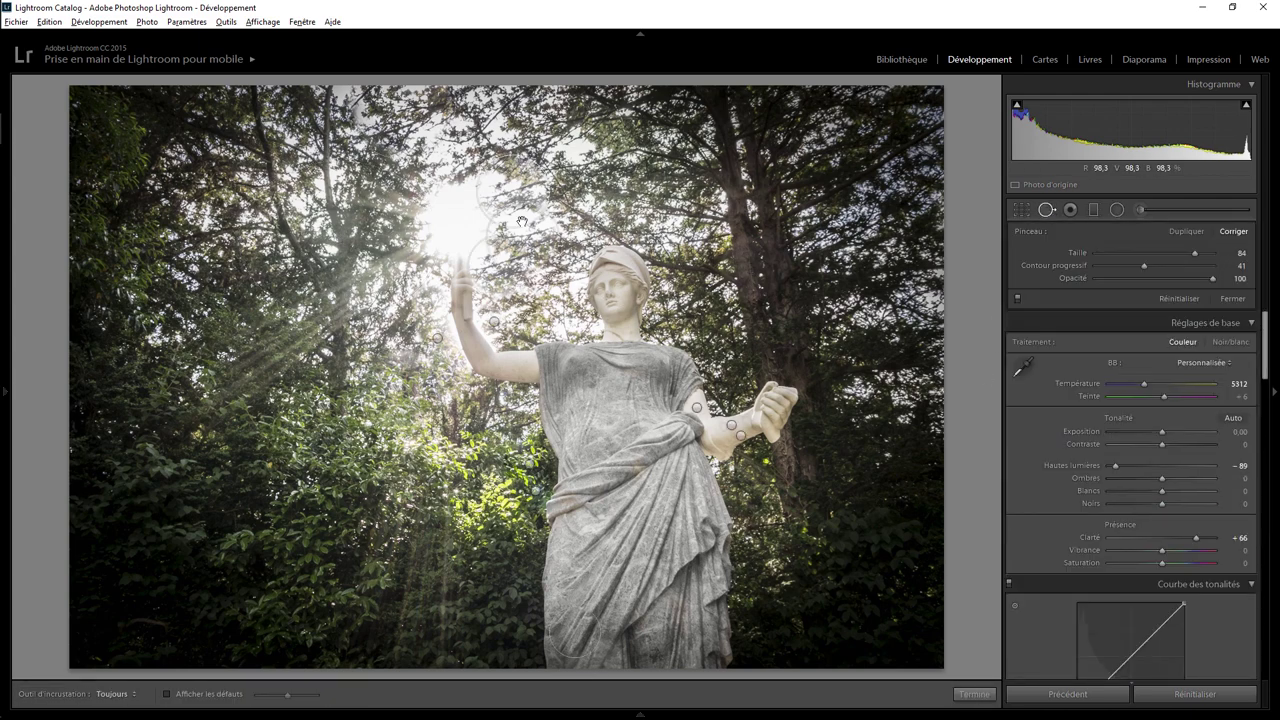
{"action": "scroll", "coordinate": [670, 224], "scroll_direction": "down", "scroll_amount": 2}
{"action": "left_click", "coordinate": [610, 195]}
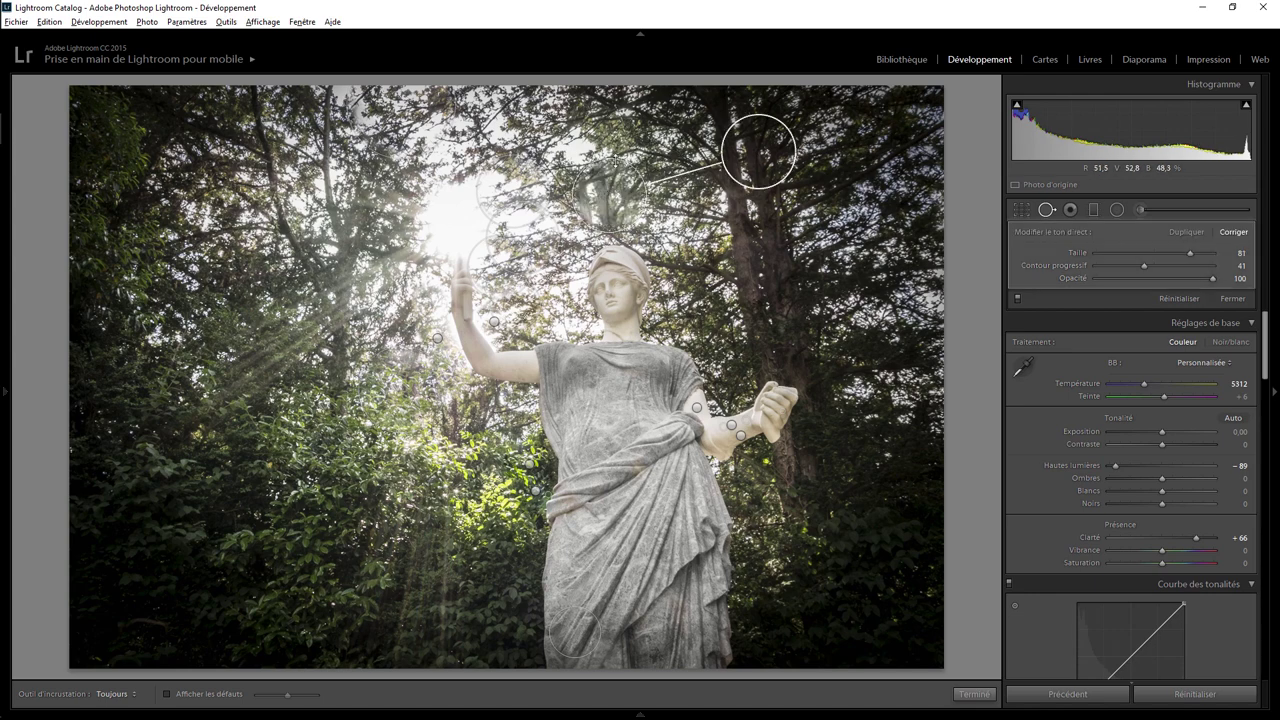
{"action": "left_click_drag", "start_coordinate": [611, 193], "coordinate": [612, 184]}
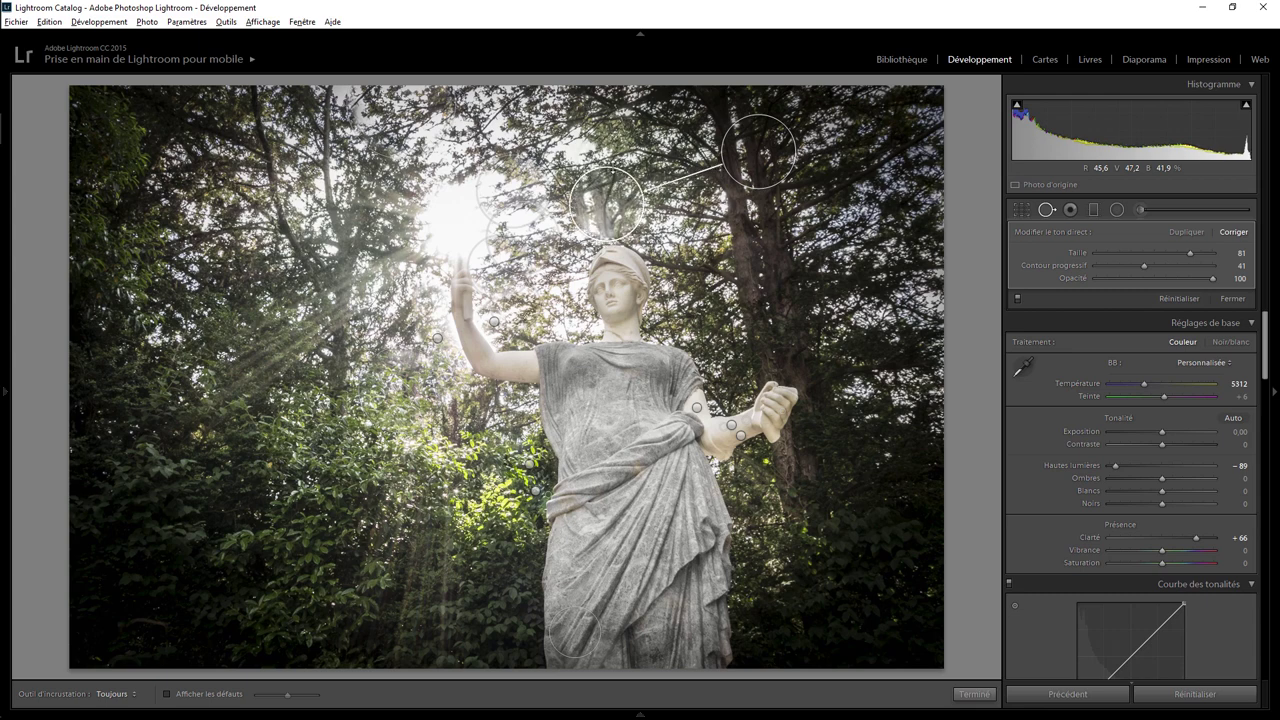
{"action": "left_click_drag", "start_coordinate": [614, 172], "coordinate": [613, 178]}
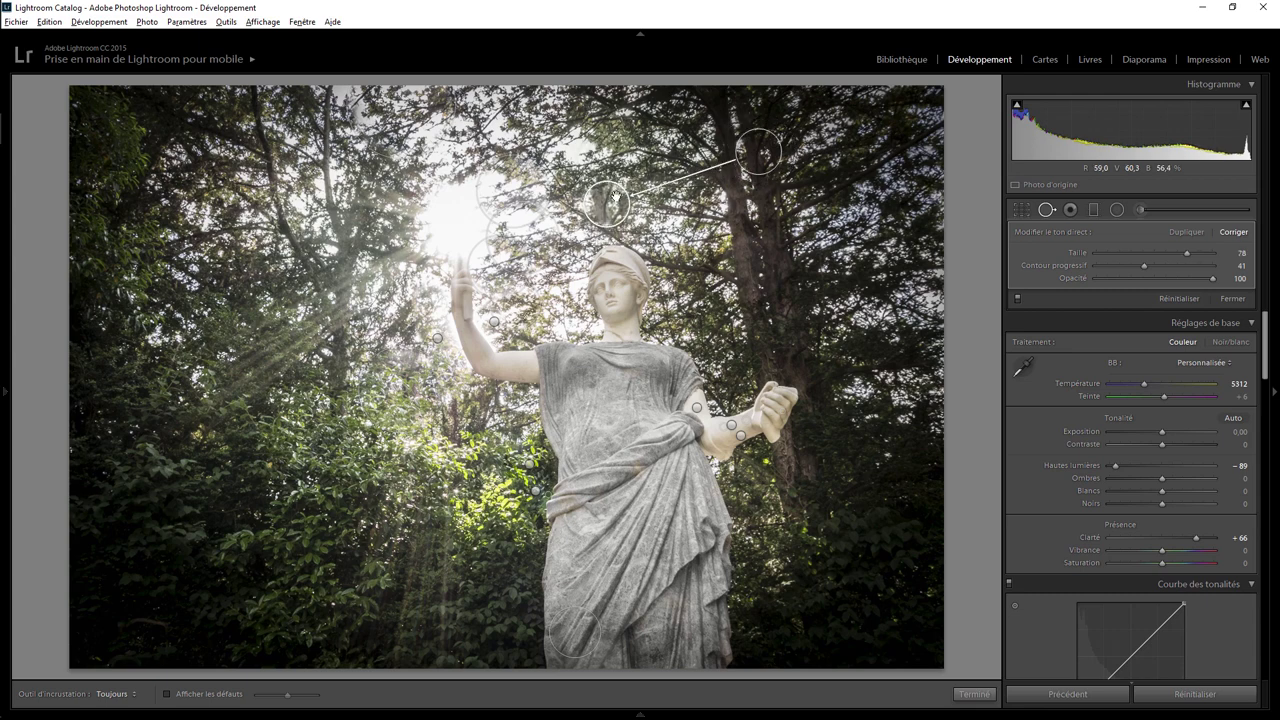
Step: Reposition the heal spot above the statue's head, choose a new source, and close spot removal
{"action": "left_click_drag", "start_coordinate": [544, 214], "coordinate": [526, 216]}
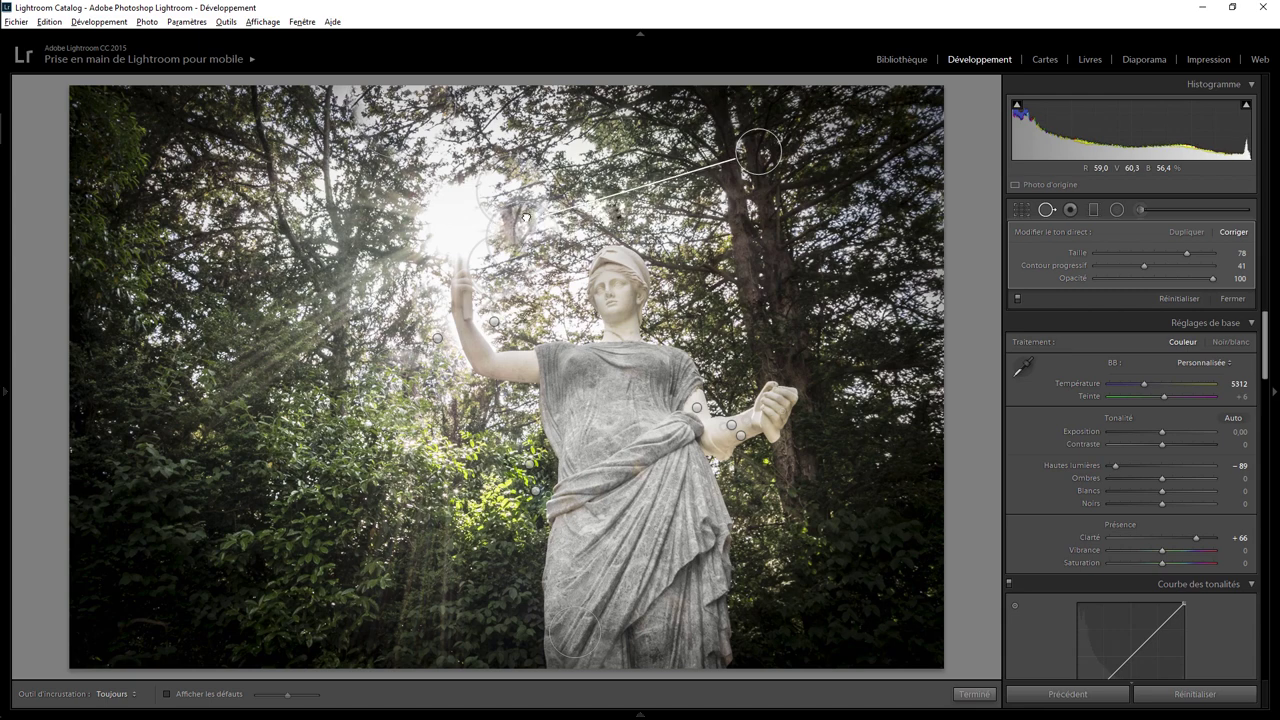
{"action": "left_click_drag", "start_coordinate": [758, 150], "coordinate": [627, 194]}
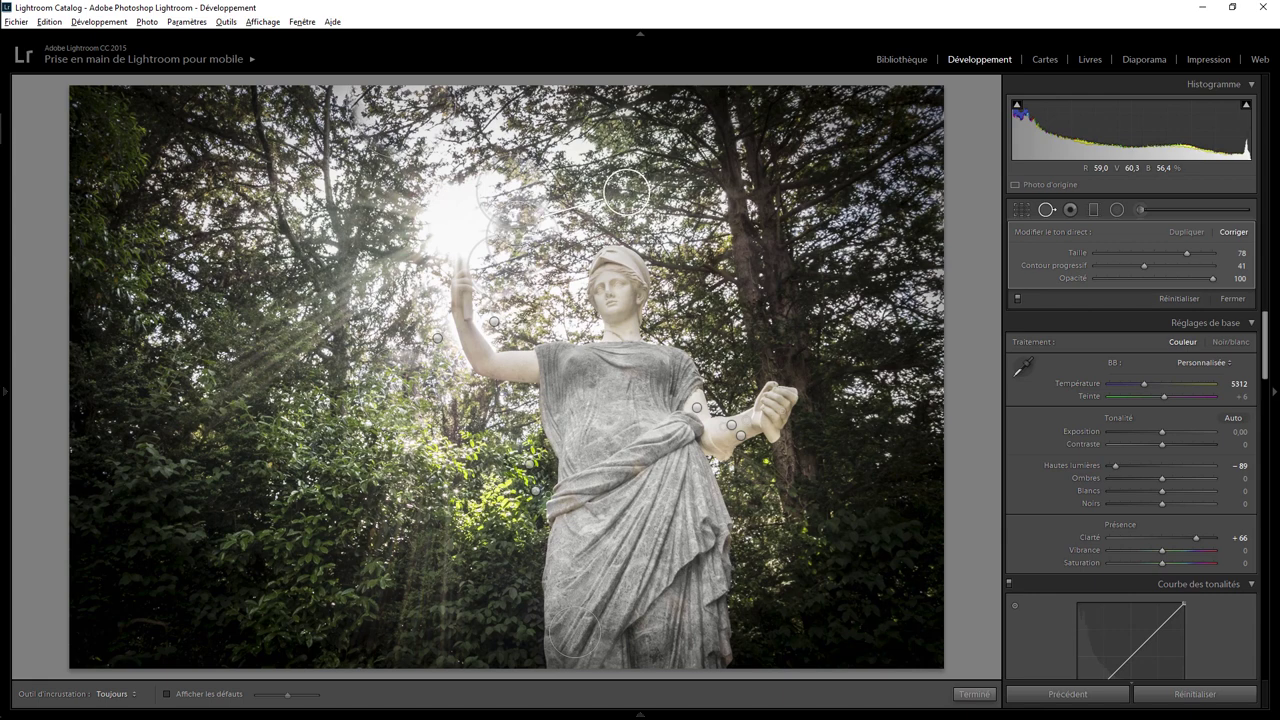
{"action": "left_click", "coordinate": [974, 693]}
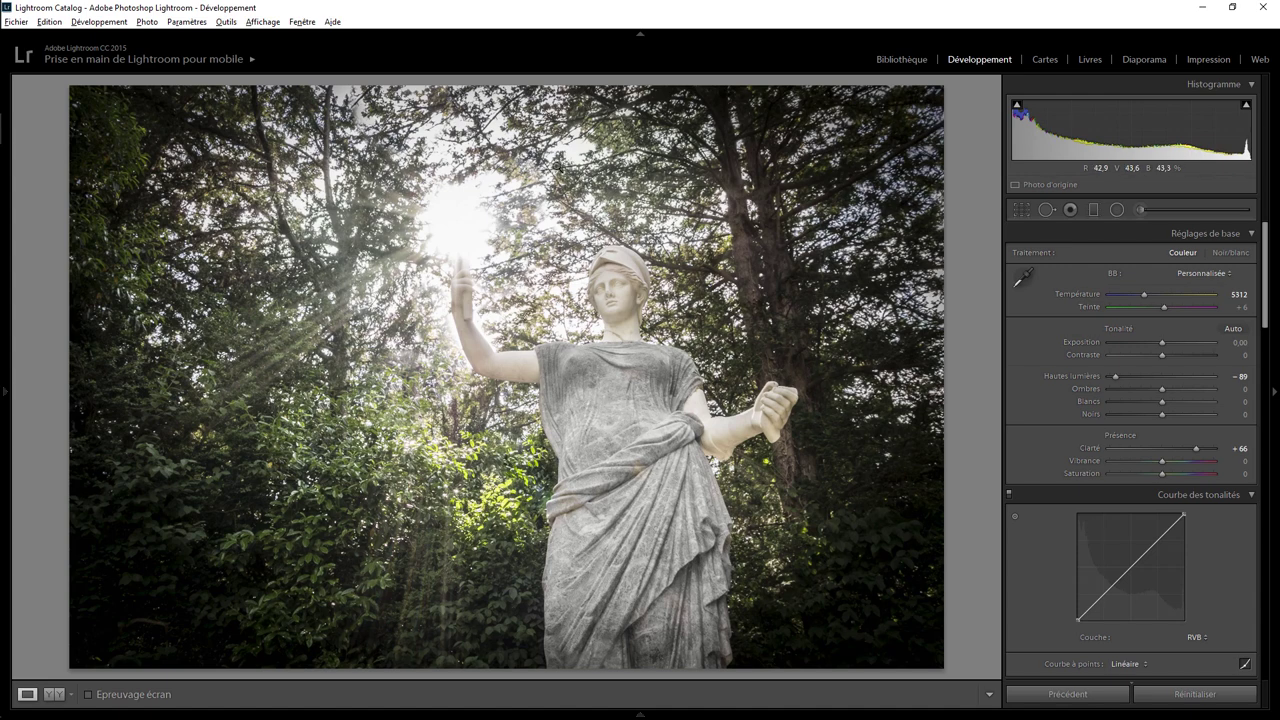
{"action": "left_click", "coordinate": [1045, 209]}
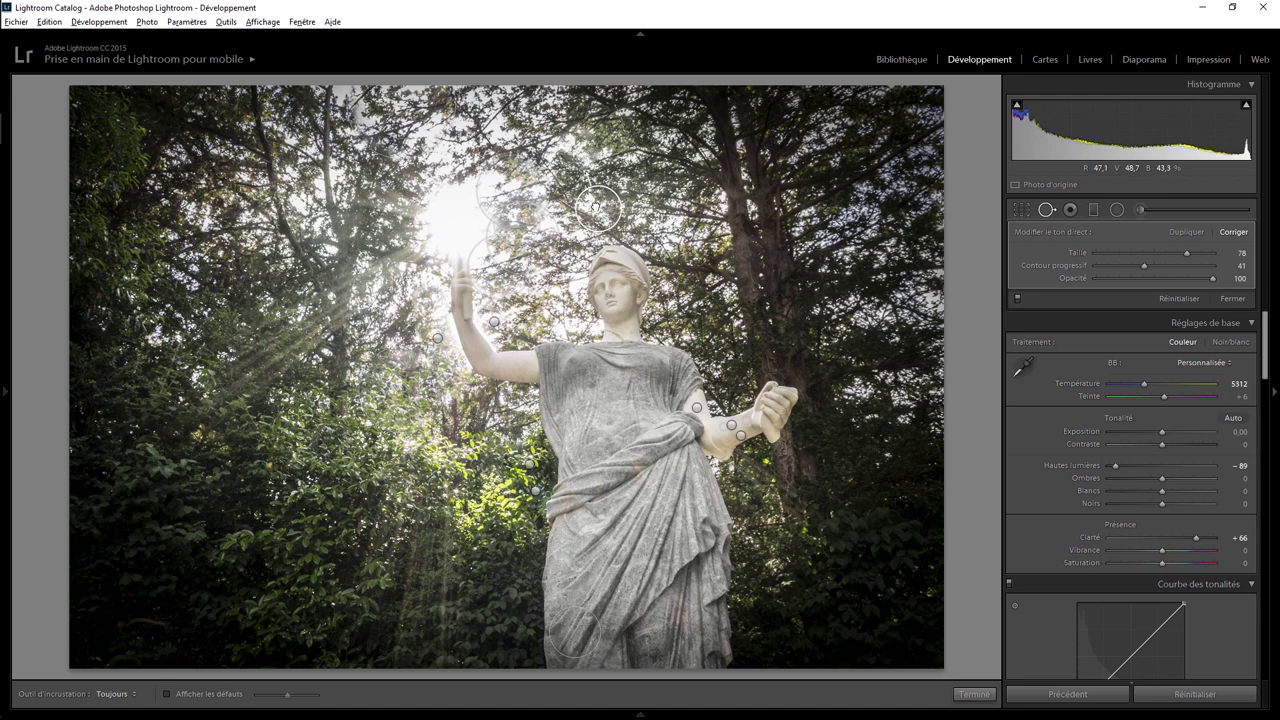
{"action": "left_click", "coordinate": [974, 694]}
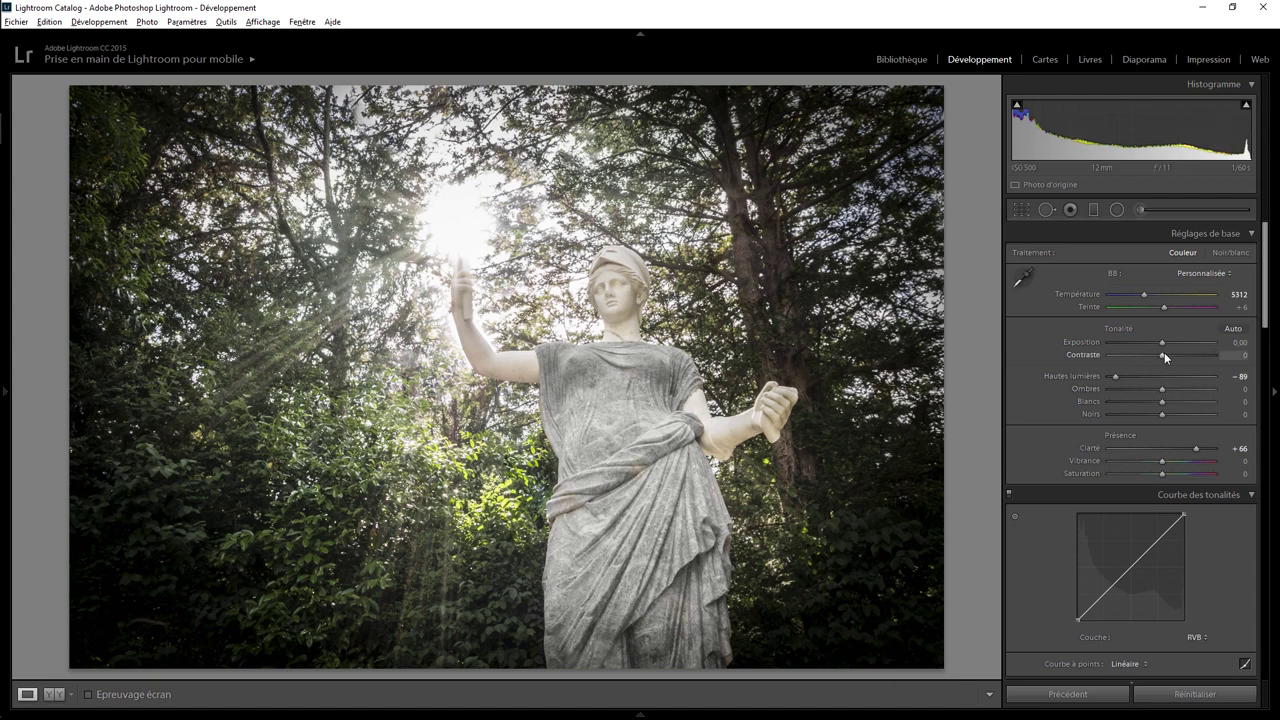
Step: Reset overall contrast to 0 and try a colour-restored radial filter beside the statue's left side
{"action": "left_click_drag", "start_coordinate": [1162, 356], "coordinate": [1186, 358]}
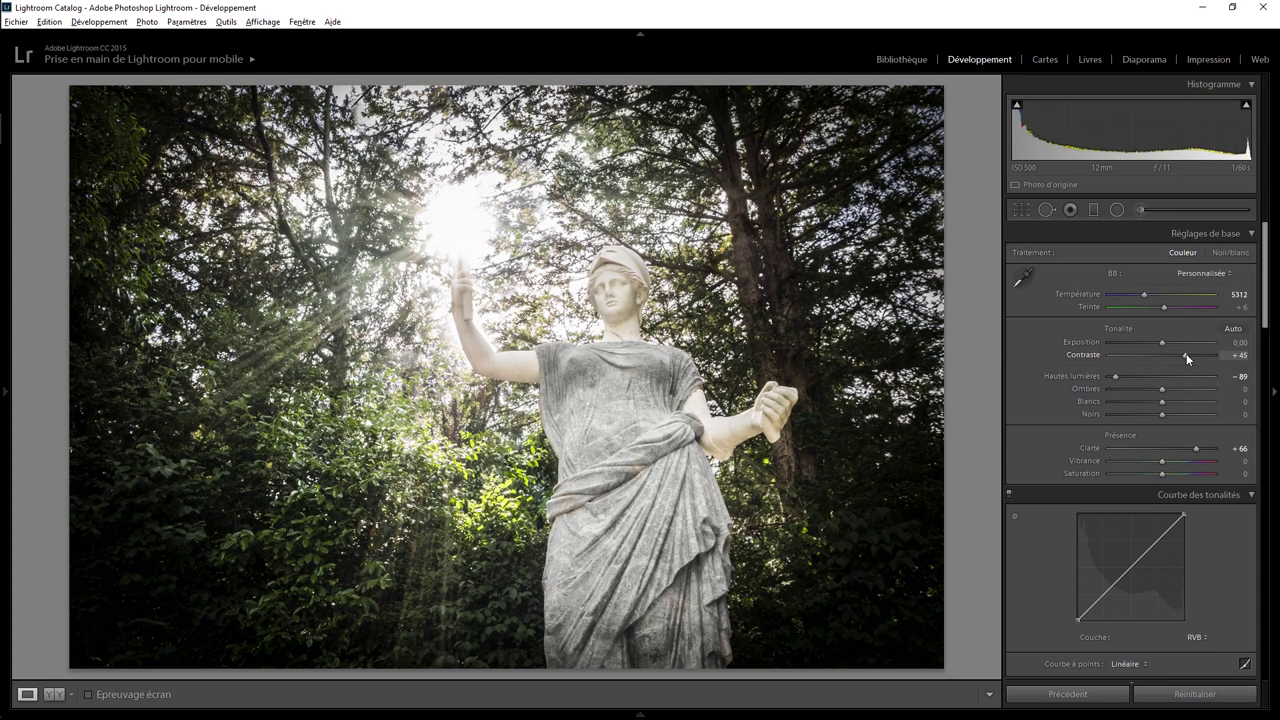
{"action": "double_click", "coordinate": [1186, 355]}
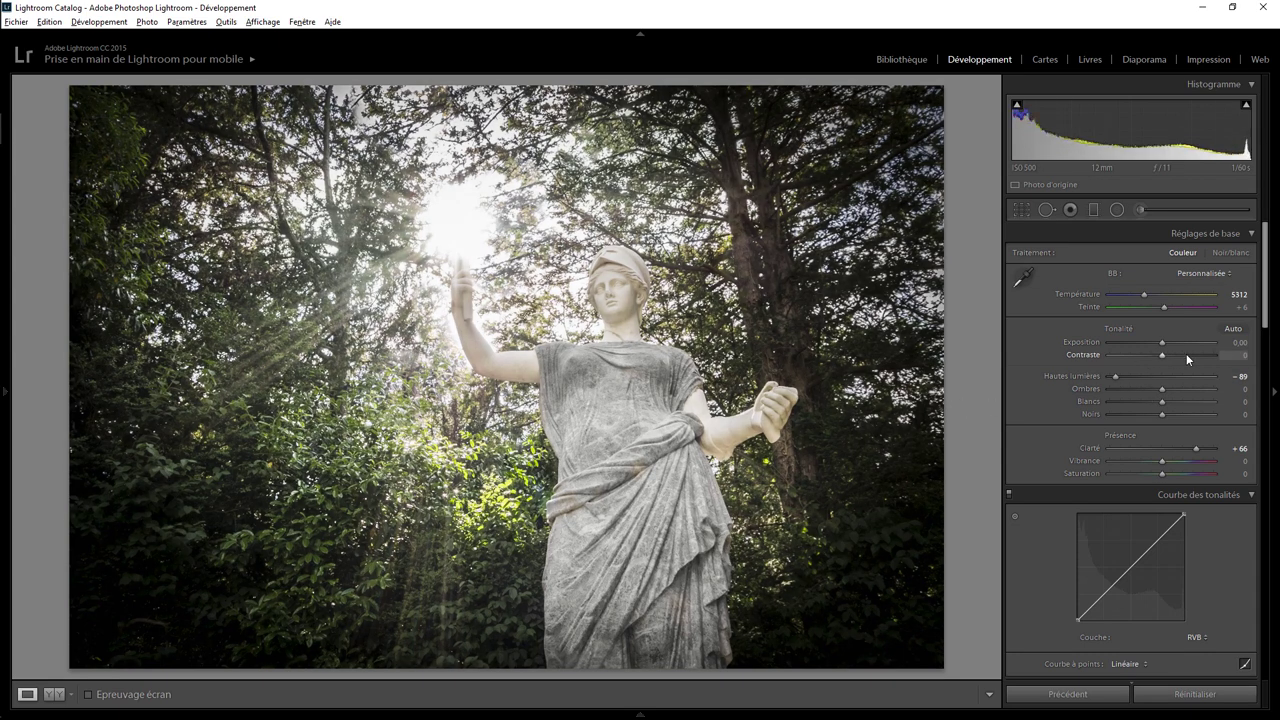
{"action": "left_click", "coordinate": [1117, 210]}
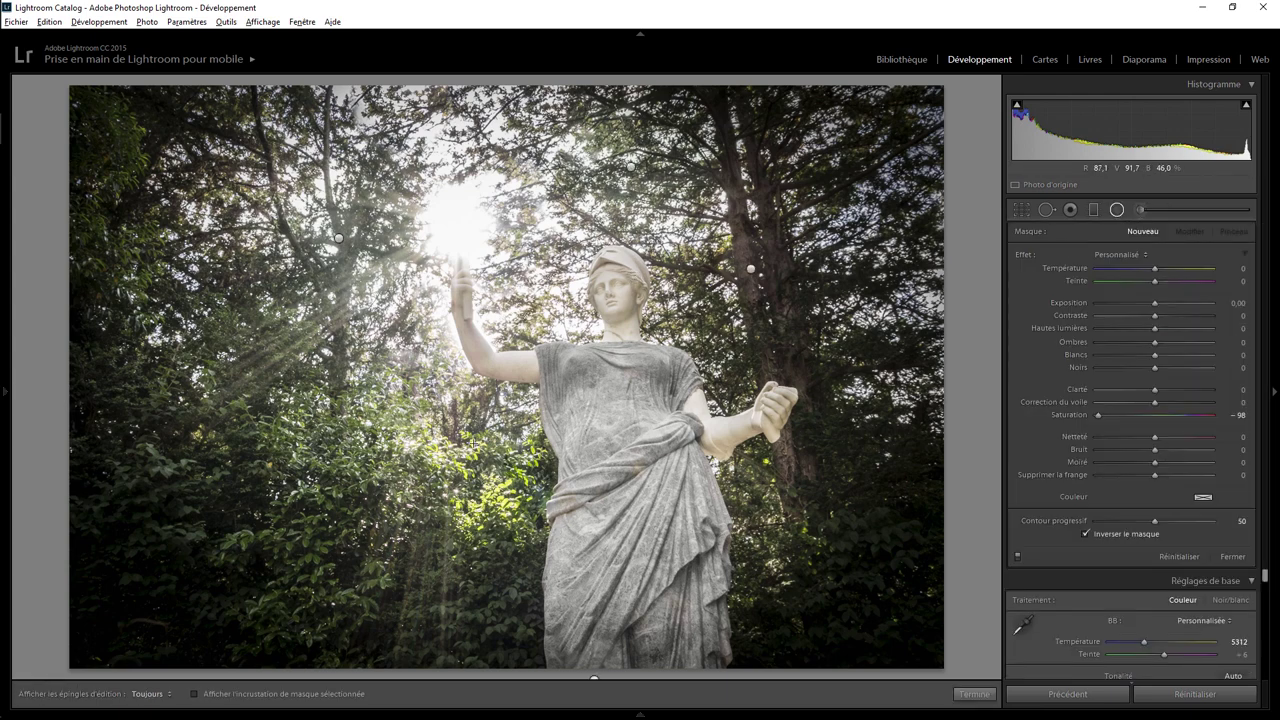
{"action": "mouse_move", "coordinate": [469, 449]}
{"action": "left_mouse_down"}
{"action": "mouse_move", "coordinate": [547, 540]}
{"action": "mouse_move", "coordinate": [483, 483]}
{"action": "left_mouse_up"}
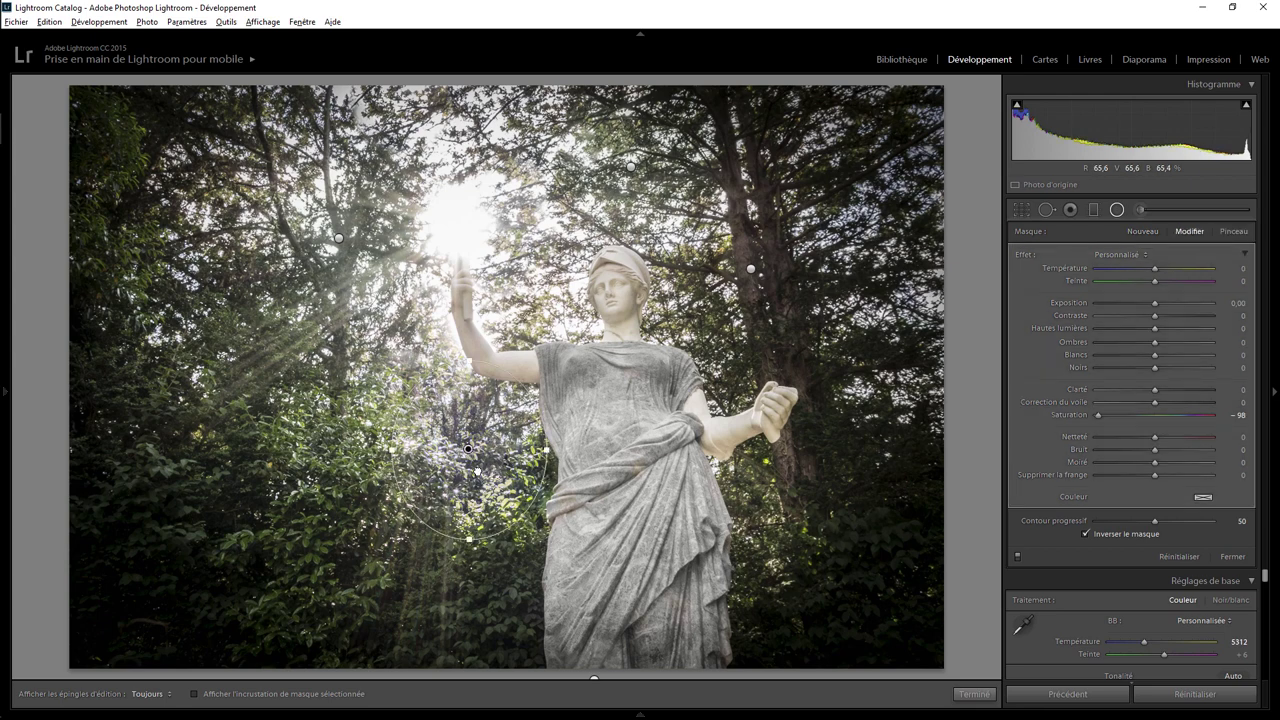
{"action": "double_click", "coordinate": [1027, 255]}
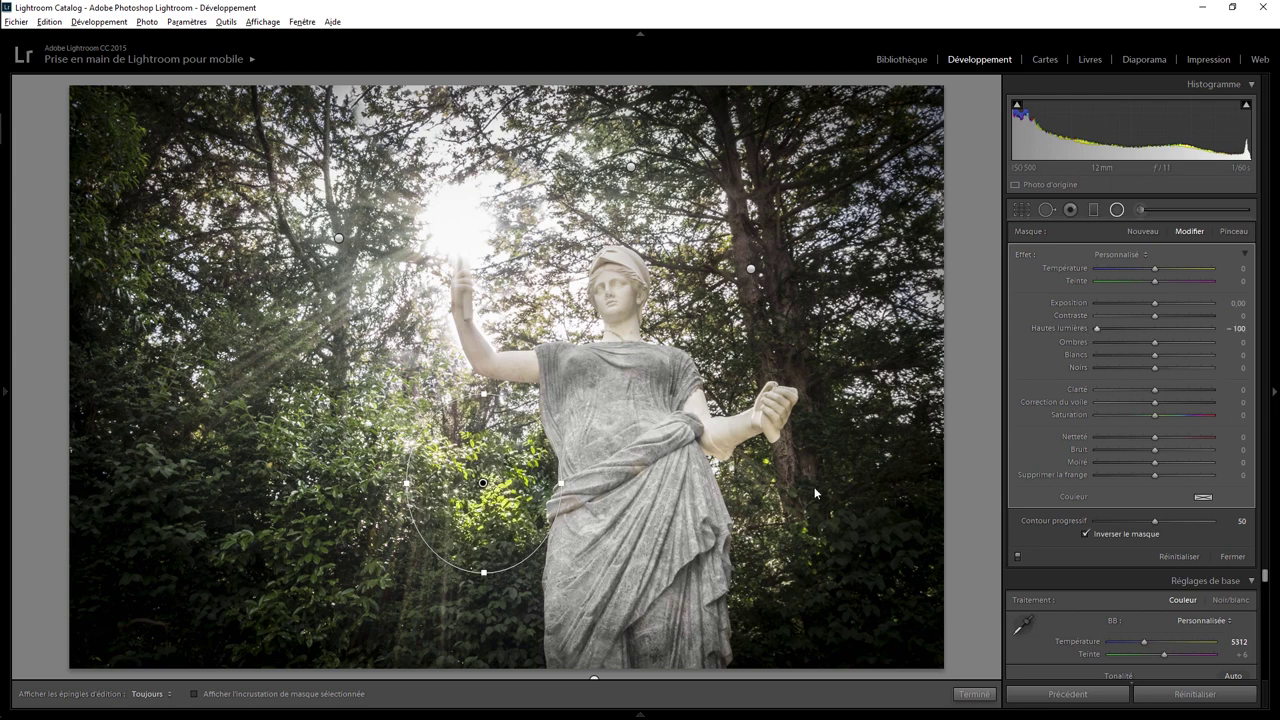
{"action": "left_click", "coordinate": [491, 485]}
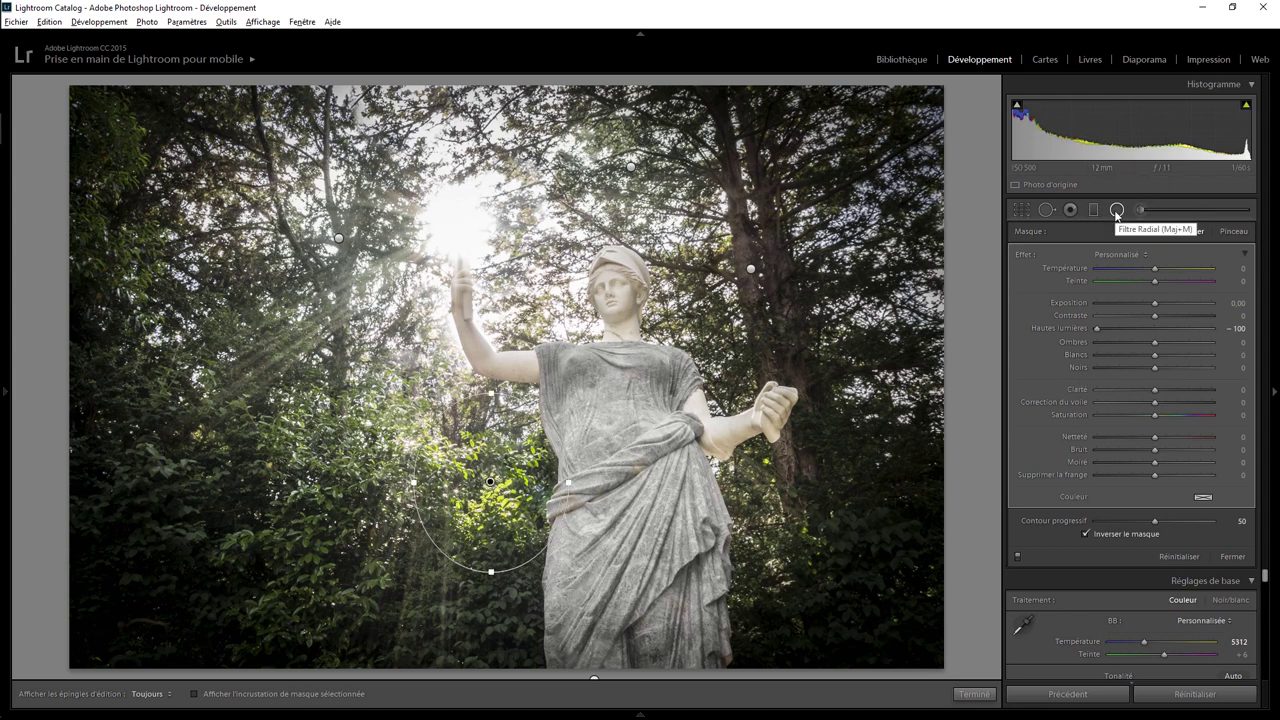
{"action": "left_click", "coordinate": [1117, 210]}
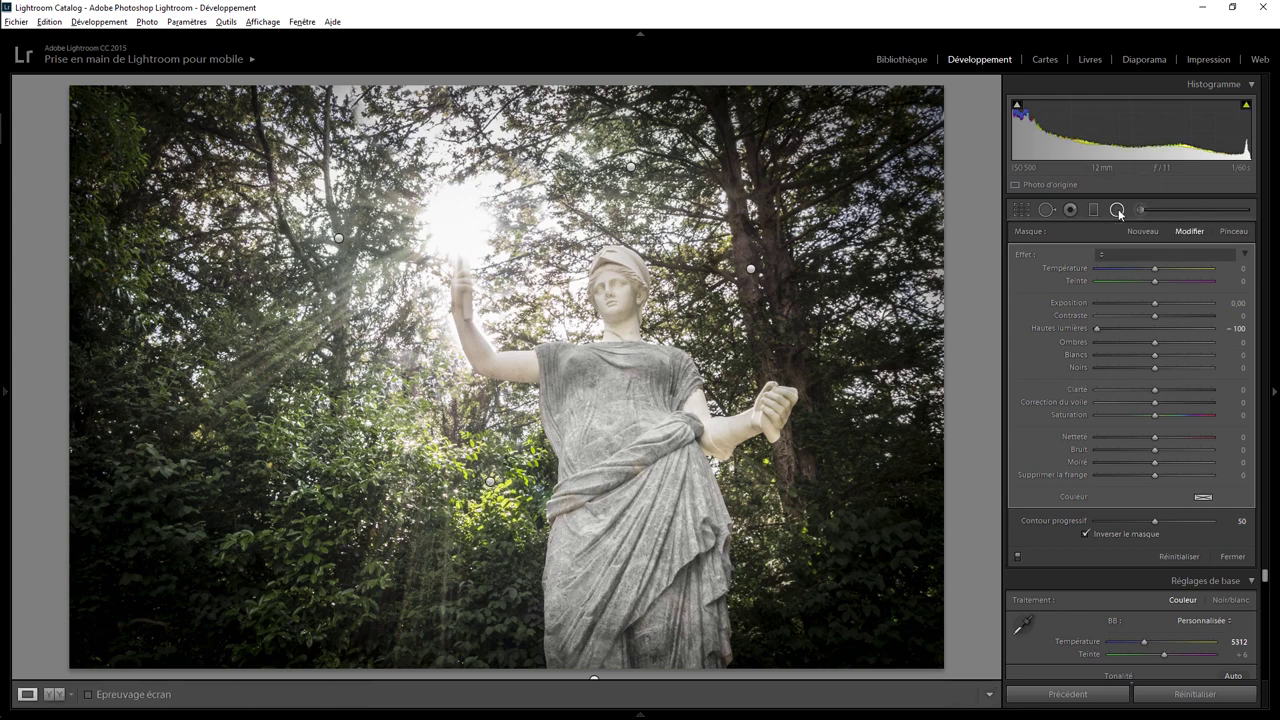
Step: Give the statue's head radial filter full colour and contrast of about +51
{"action": "left_click", "coordinate": [1117, 210]}
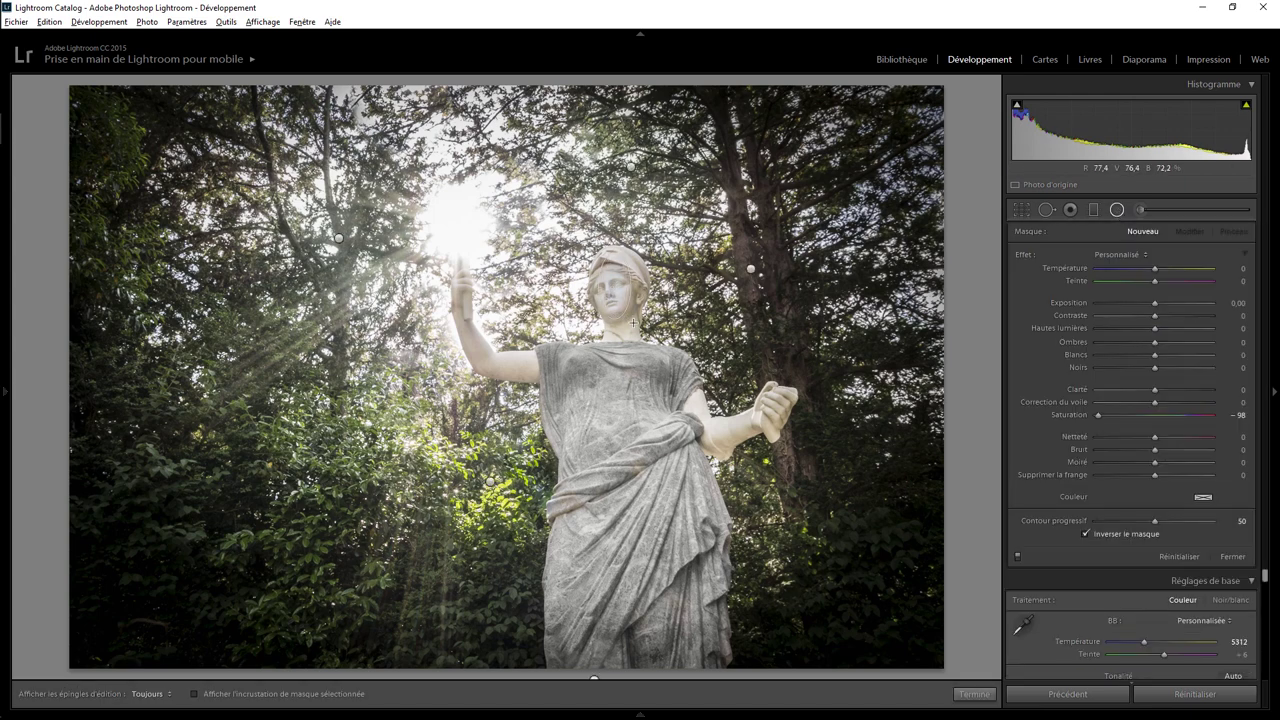
{"action": "left_click", "coordinate": [618, 292]}
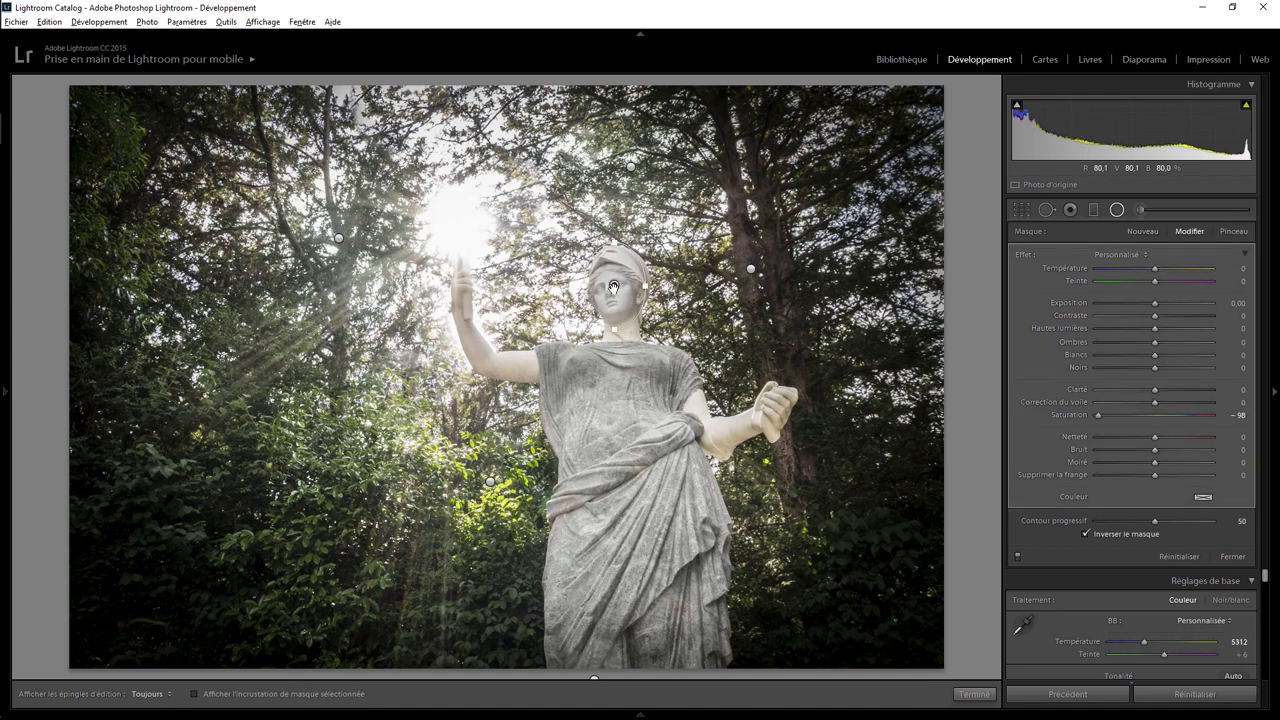
{"action": "double_click", "coordinate": [1026, 255]}
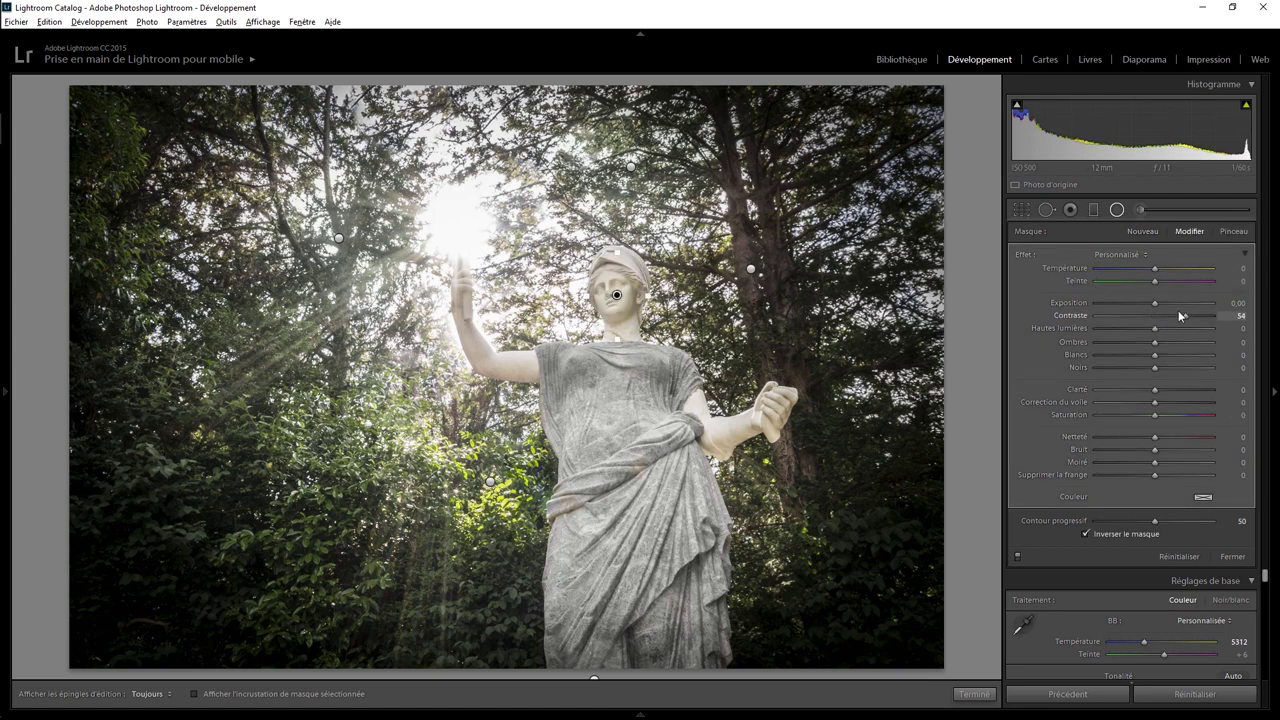
{"action": "mouse_move", "coordinate": [1178, 315]}
{"action": "left_mouse_down"}
{"action": "mouse_move", "coordinate": [1156, 315]}
{"action": "mouse_move", "coordinate": [1179, 314]}
{"action": "left_mouse_up"}
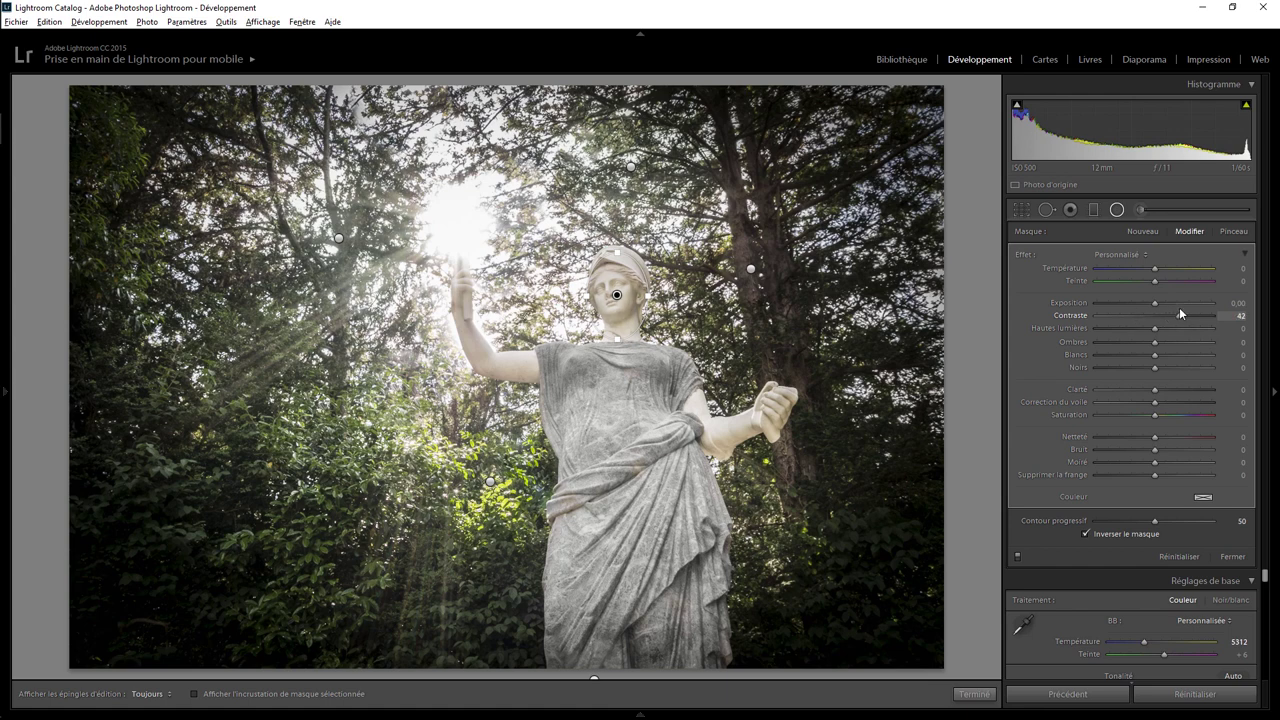
{"action": "left_click", "coordinate": [1118, 211]}
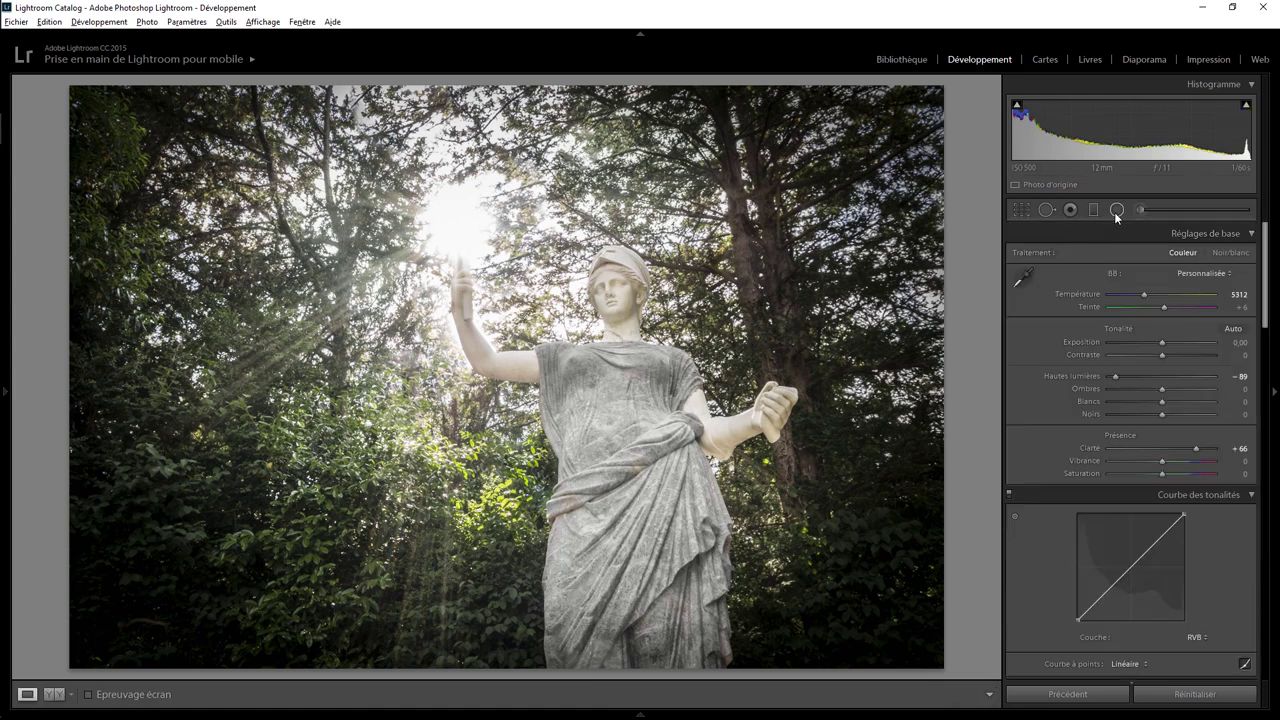
Step: Add a radial filter over the statue's body with colour restored and contrast +43
{"action": "left_click", "coordinate": [1114, 212]}
{"action": "left_click_drag", "start_coordinate": [617, 295], "coordinate": [717, 565]}
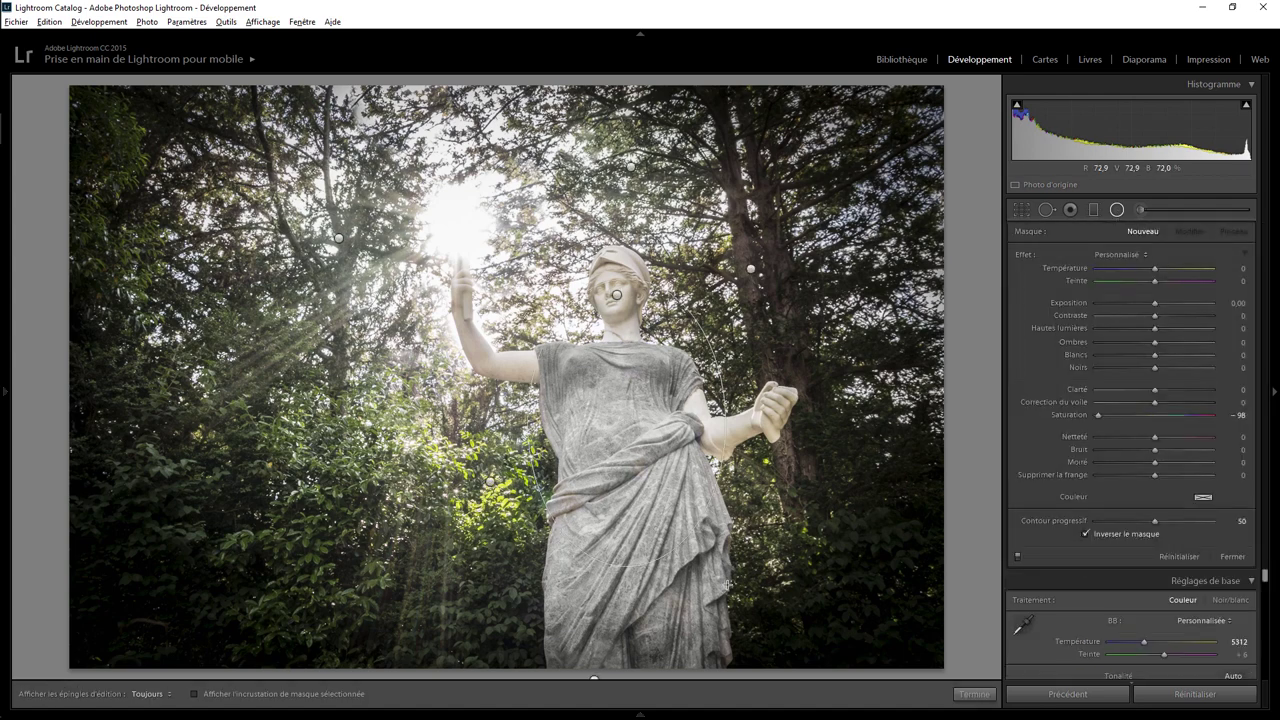
{"action": "left_click_drag", "start_coordinate": [622, 428], "coordinate": [622, 500]}
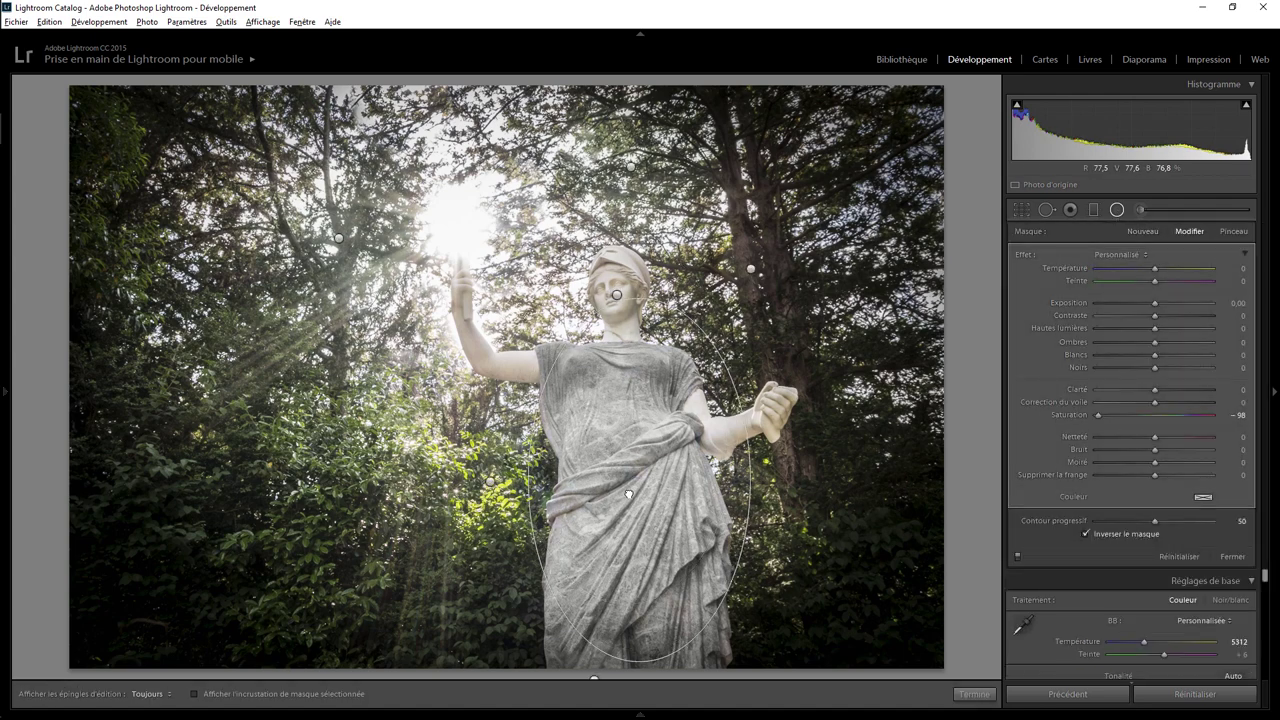
{"action": "double_click", "coordinate": [1026, 256]}
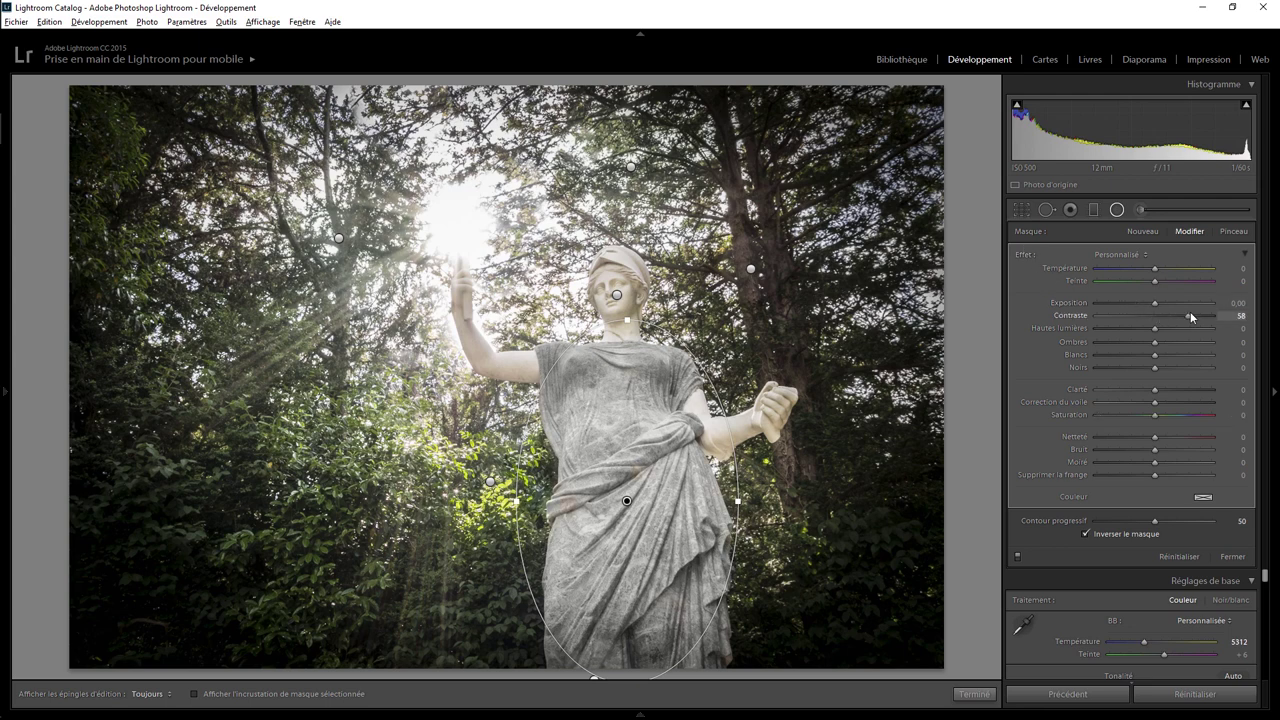
{"action": "mouse_move", "coordinate": [1190, 314]}
{"action": "left_mouse_down"}
{"action": "mouse_move", "coordinate": [1132, 315]}
{"action": "mouse_move", "coordinate": [1251, 314]}
{"action": "left_mouse_up"}
{"action": "mouse_move", "coordinate": [1156, 305]}
{"action": "left_mouse_down"}
{"action": "mouse_move", "coordinate": [1194, 305]}
{"action": "mouse_move", "coordinate": [1186, 312]}
{"action": "left_mouse_up"}
Step: Paint -100 saturation over the statue's base with the Adjustment Brush, then hide the pins
{"action": "left_click", "coordinate": [1140, 210]}
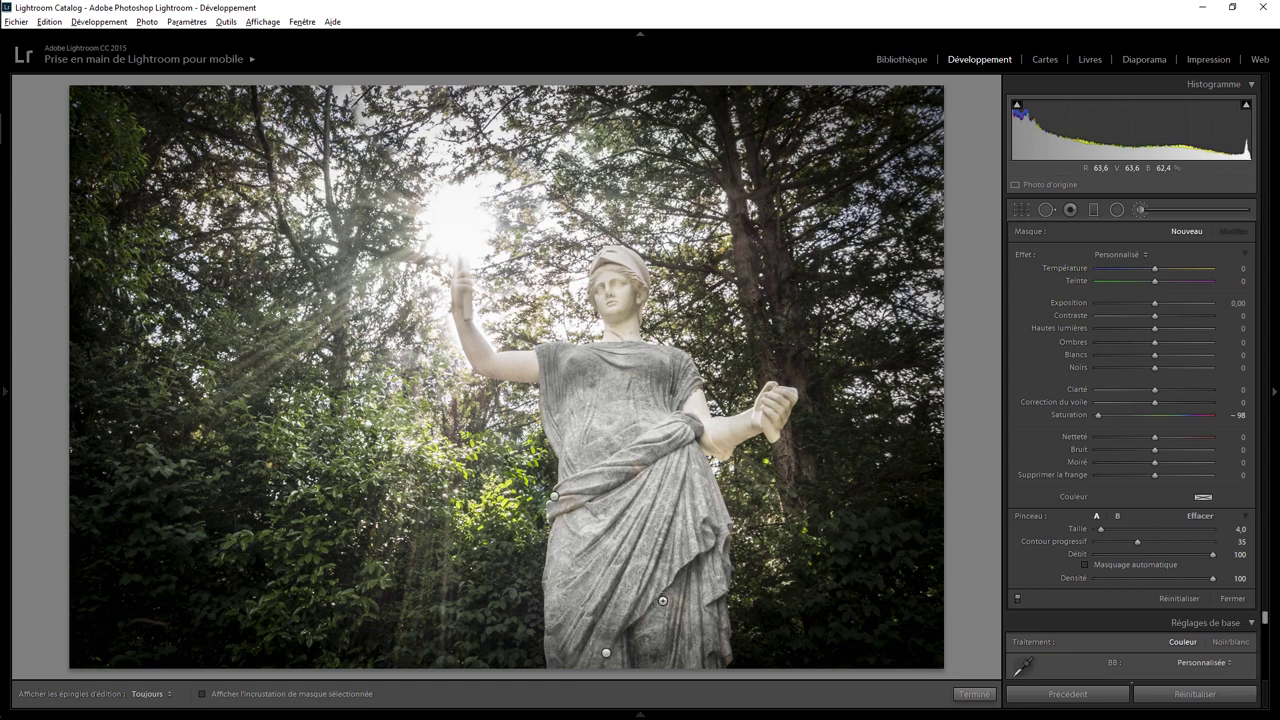
{"action": "left_click_drag", "start_coordinate": [554, 496], "coordinate": [608, 653]}
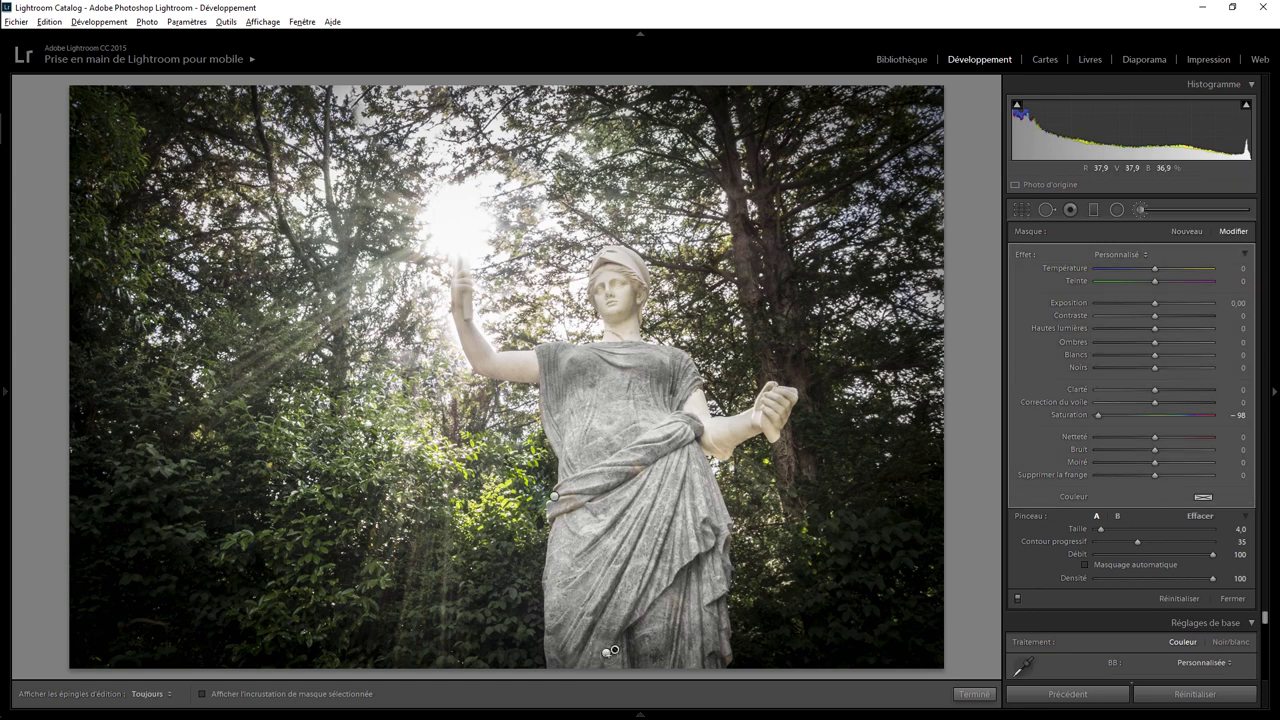
{"action": "key", "text": "Return"}
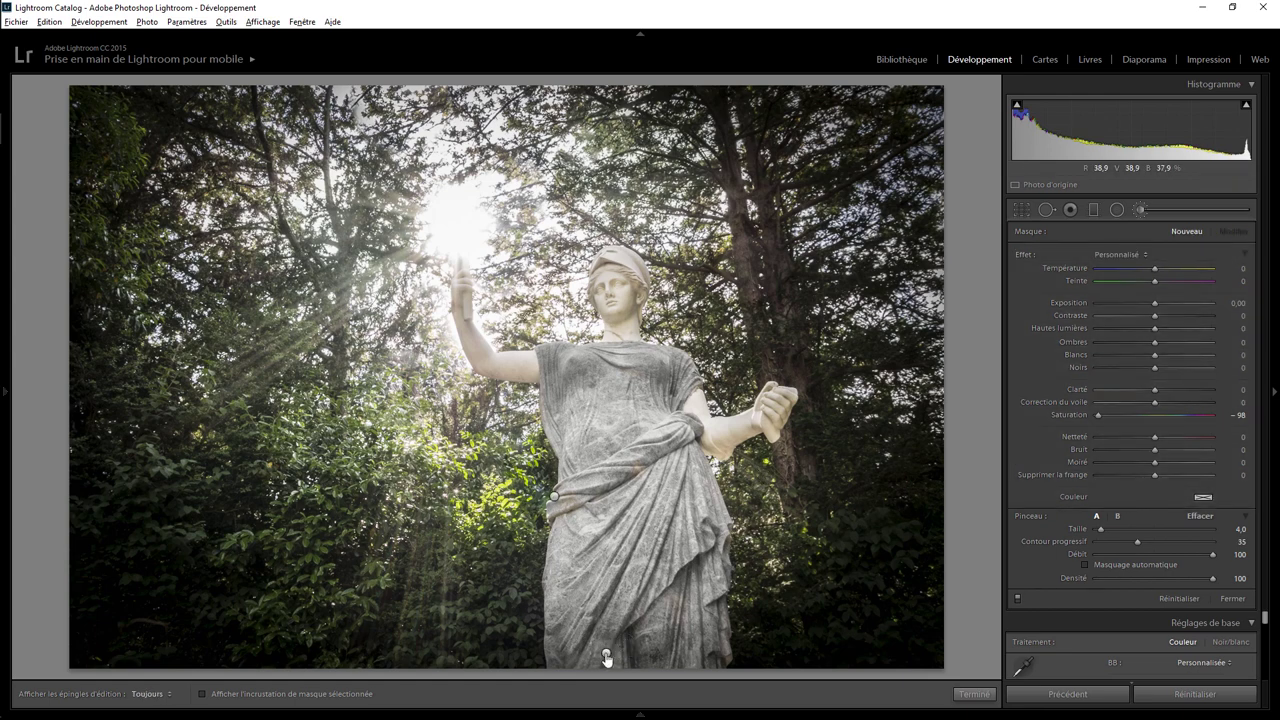
{"action": "key", "text": "ctrl+z"}
{"action": "key", "text": "h"}
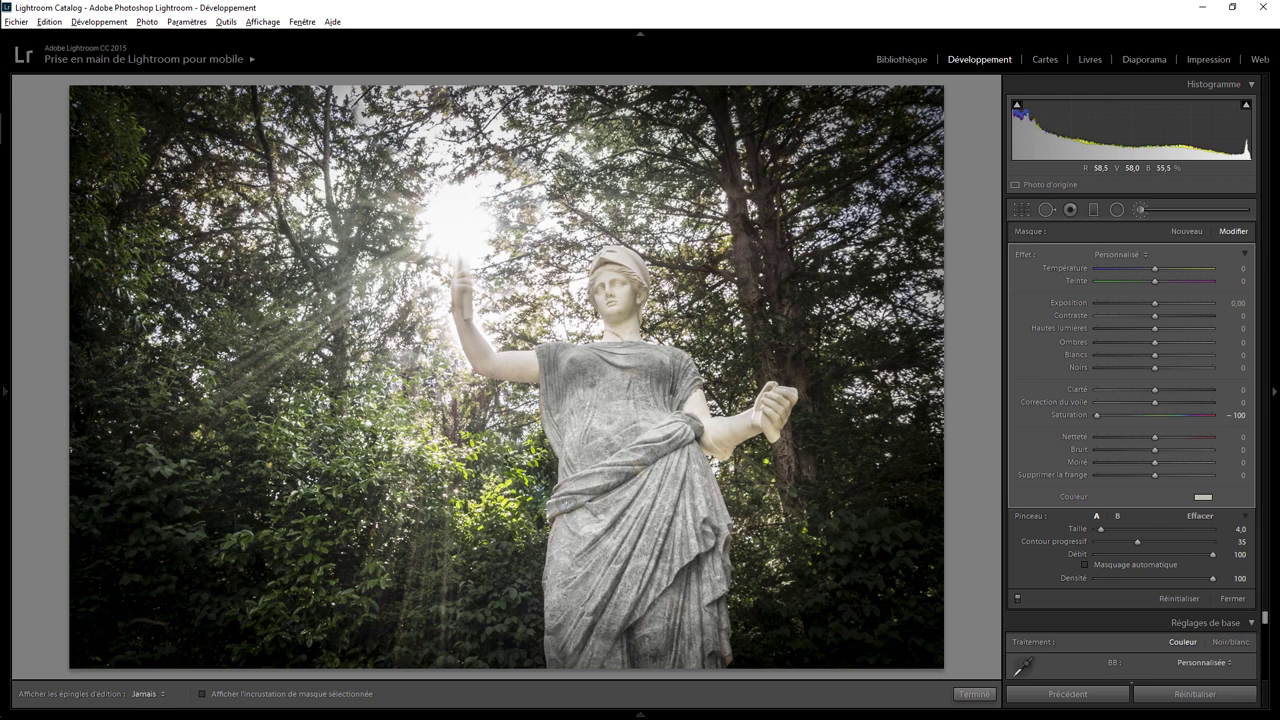
Step: Close the Adjustment Brush and toggle the before/after view with backslash to compare the edit
{"action": "key", "text": "h"}
{"action": "left_click", "coordinate": [974, 694]}
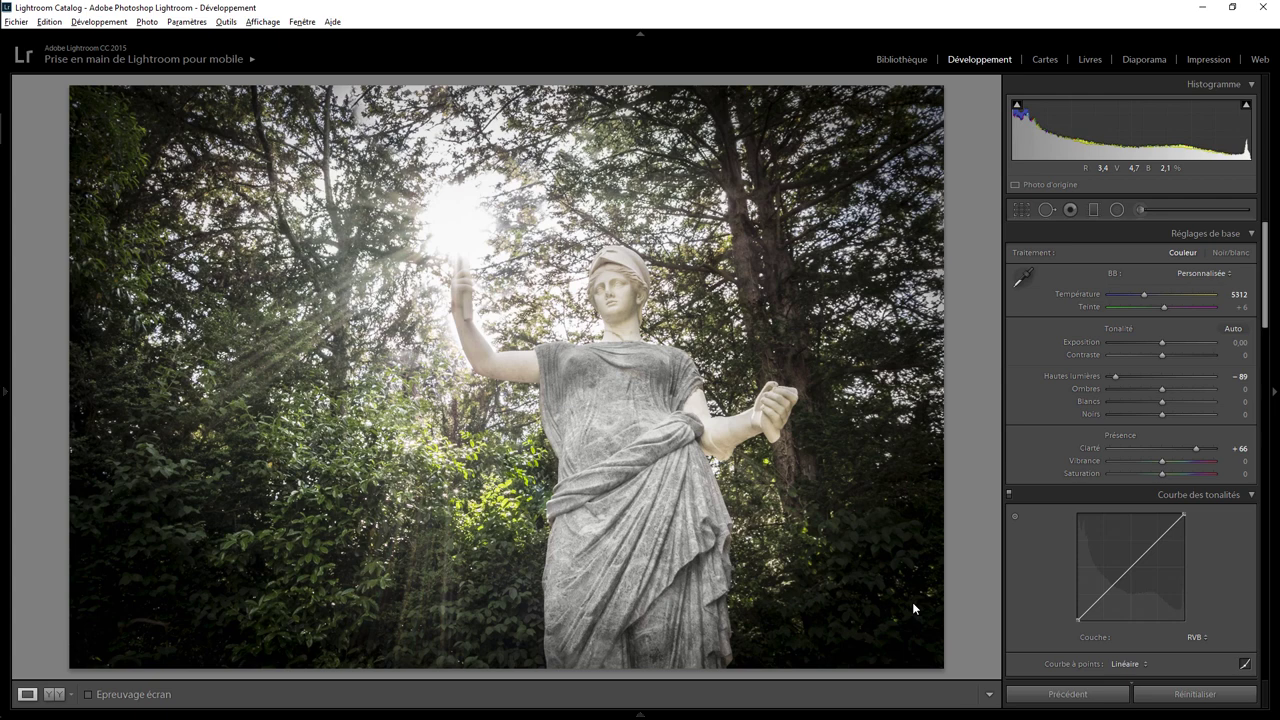
{"action": "key", "text": "backslash"}
{"action": "key", "text": "backslash"}
{"action": "key", "text": "backslash"}
{"action": "key", "text": "backslash"}
{"action": "key", "text": "backslash"}
{"action": "key", "text": "backslash"}
{"action": "key", "text": "backslash"}
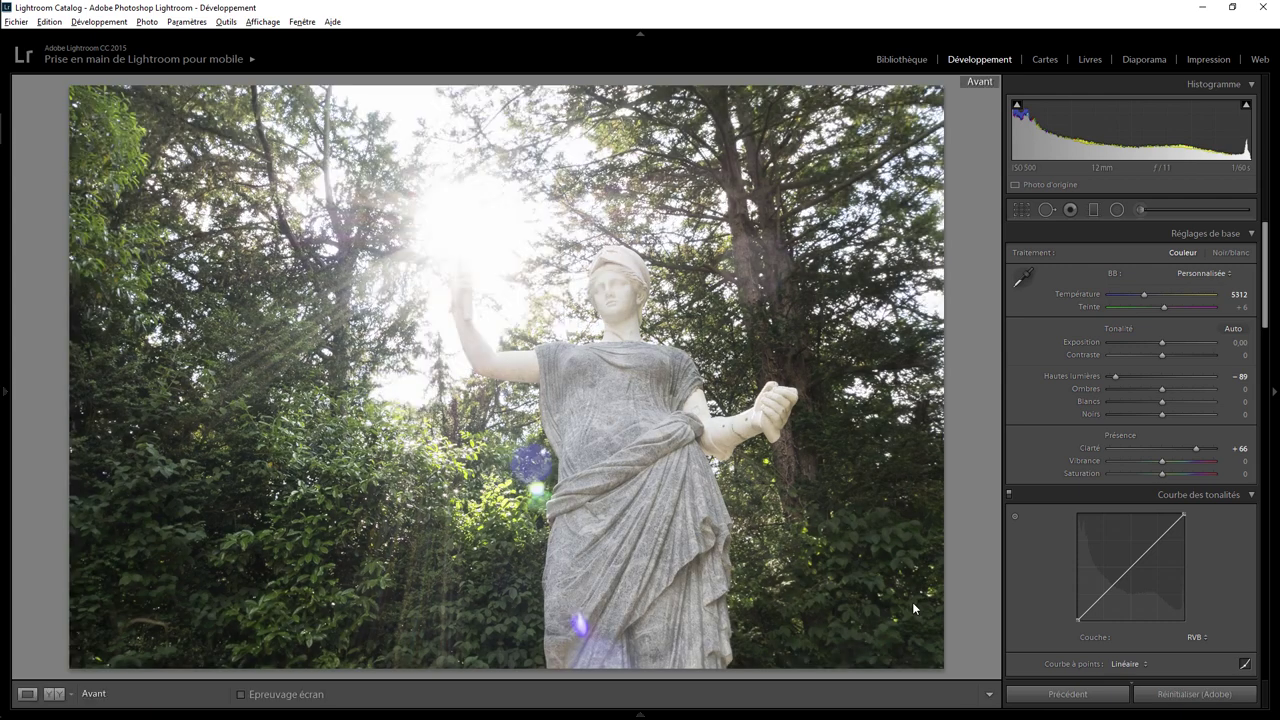
{"action": "key", "text": "backslash"}
{"action": "key", "text": "backslash"}
{"action": "key", "text": "backslash"}
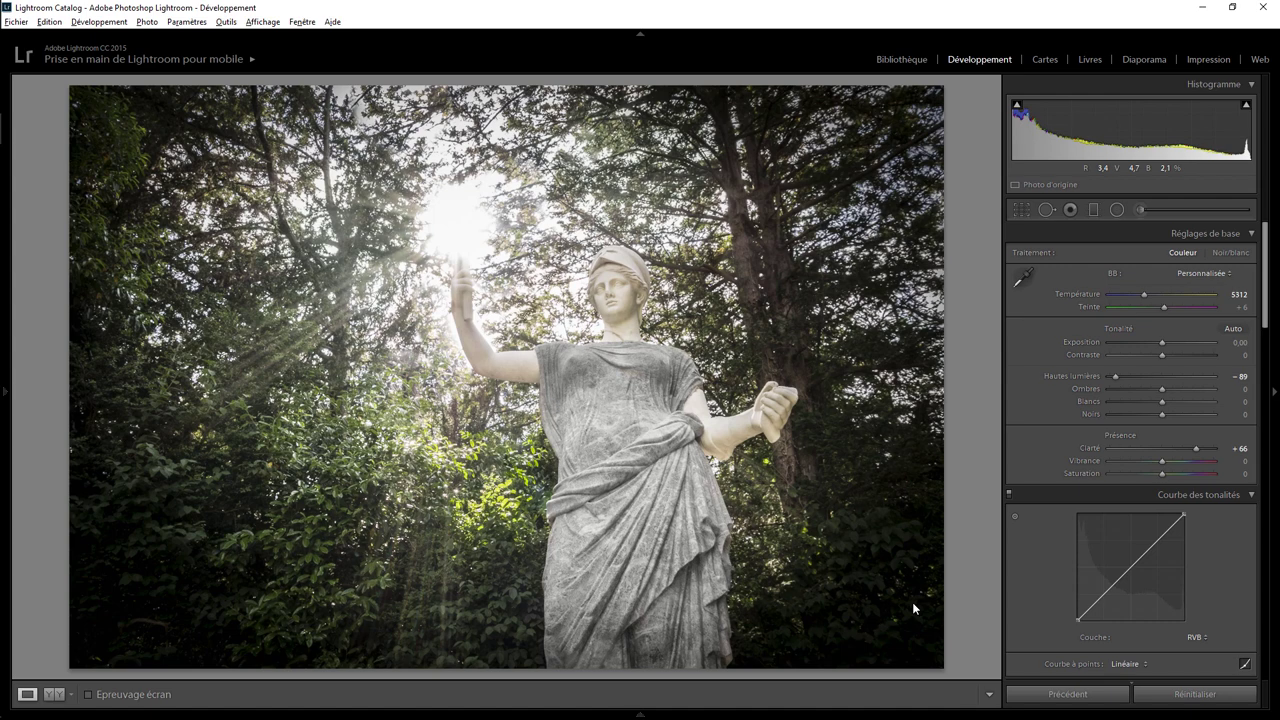
{"action": "key", "text": "backslash"}
{"action": "key", "text": "backslash"}
{"action": "key", "text": "backslash"}
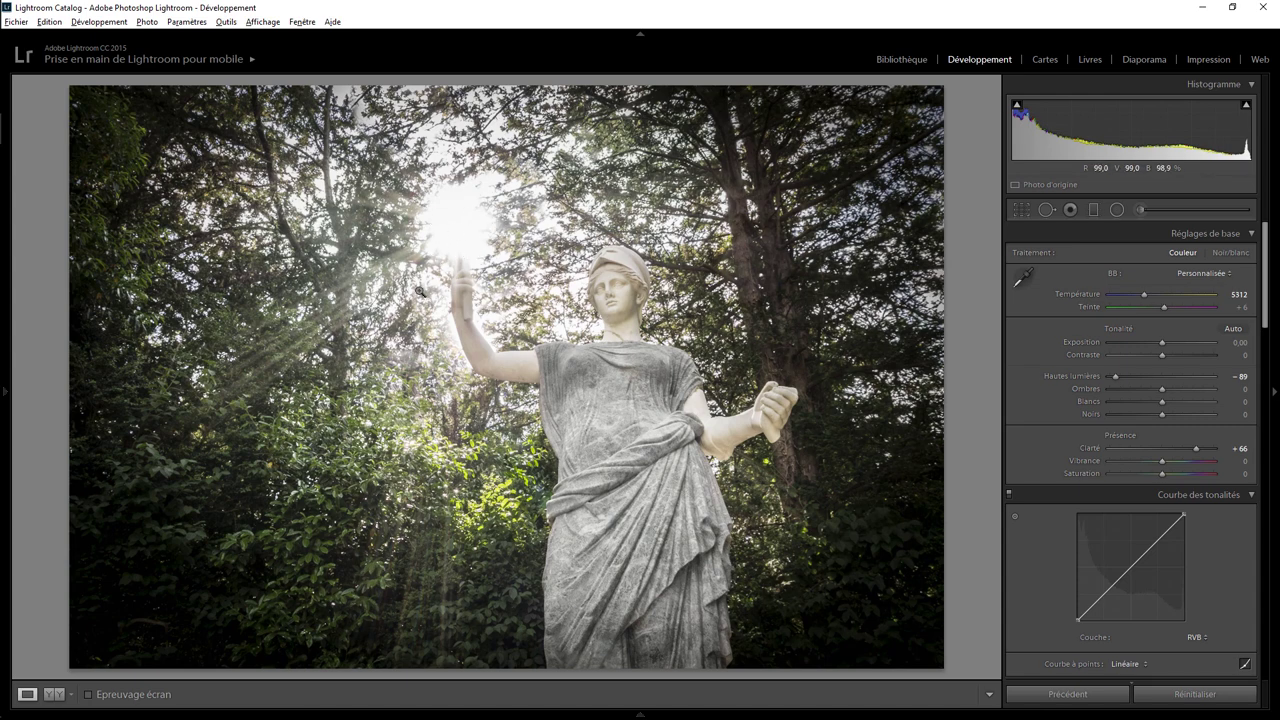